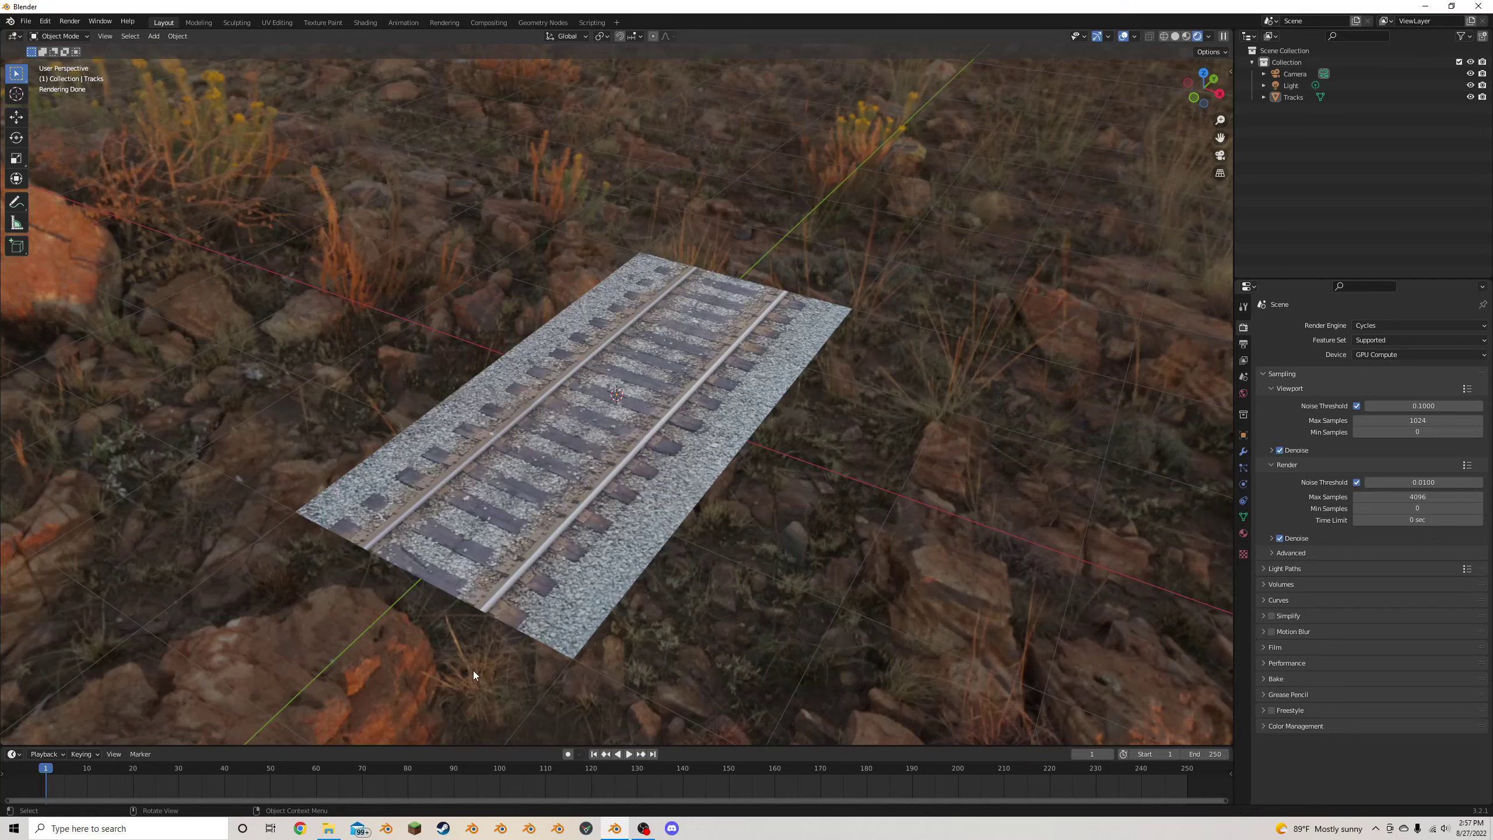
# Add a cube at the centre of the tracks, shrink it and stretch it along X into a beam spanning their width
pyautogui.click(673, 347)
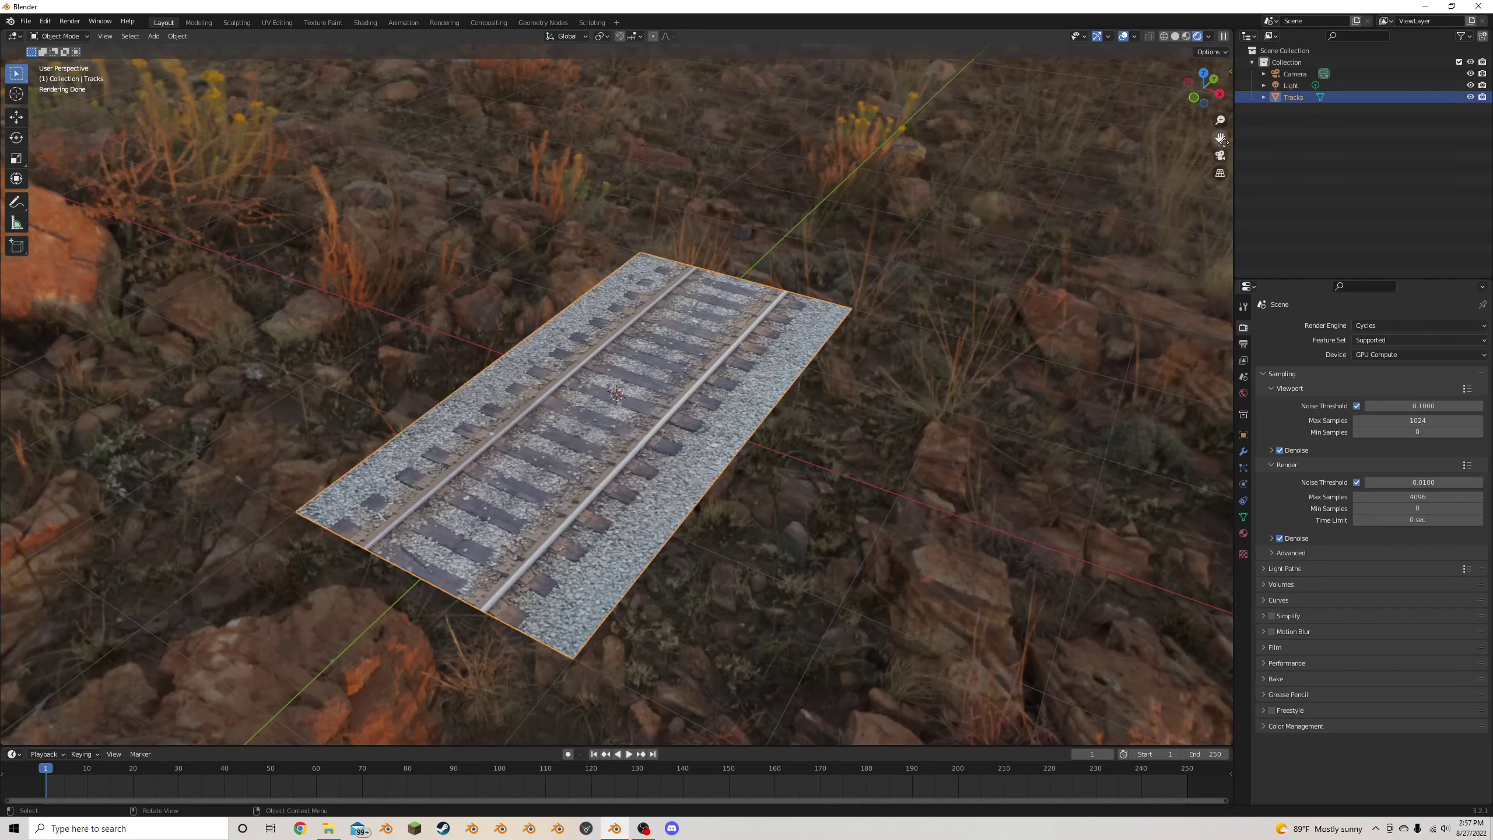
pyautogui.moveTo(1223, 142); pyautogui.dragTo(1262, 130)
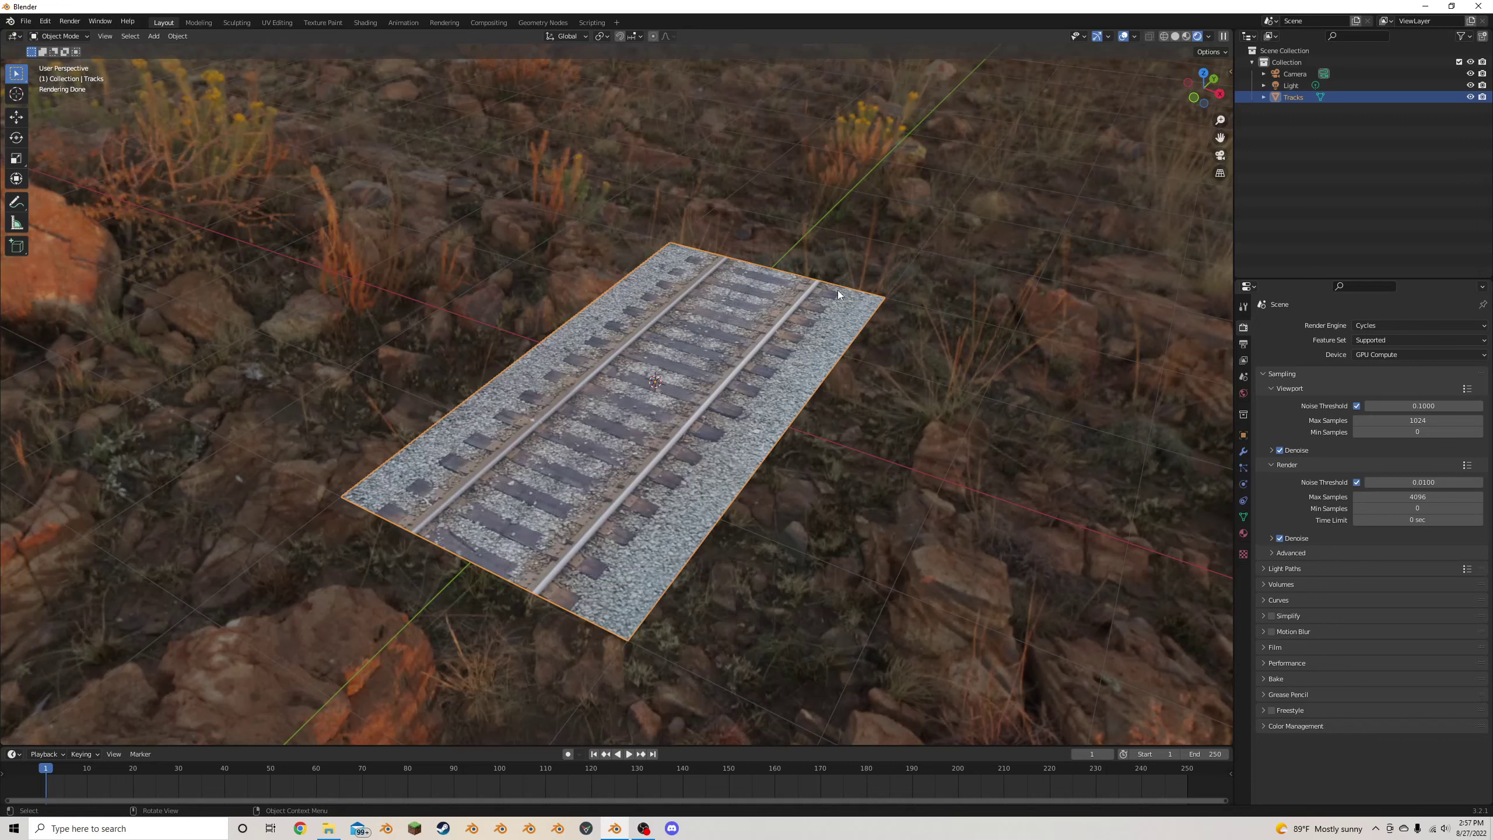
pyautogui.hotkey('shift', 'a')
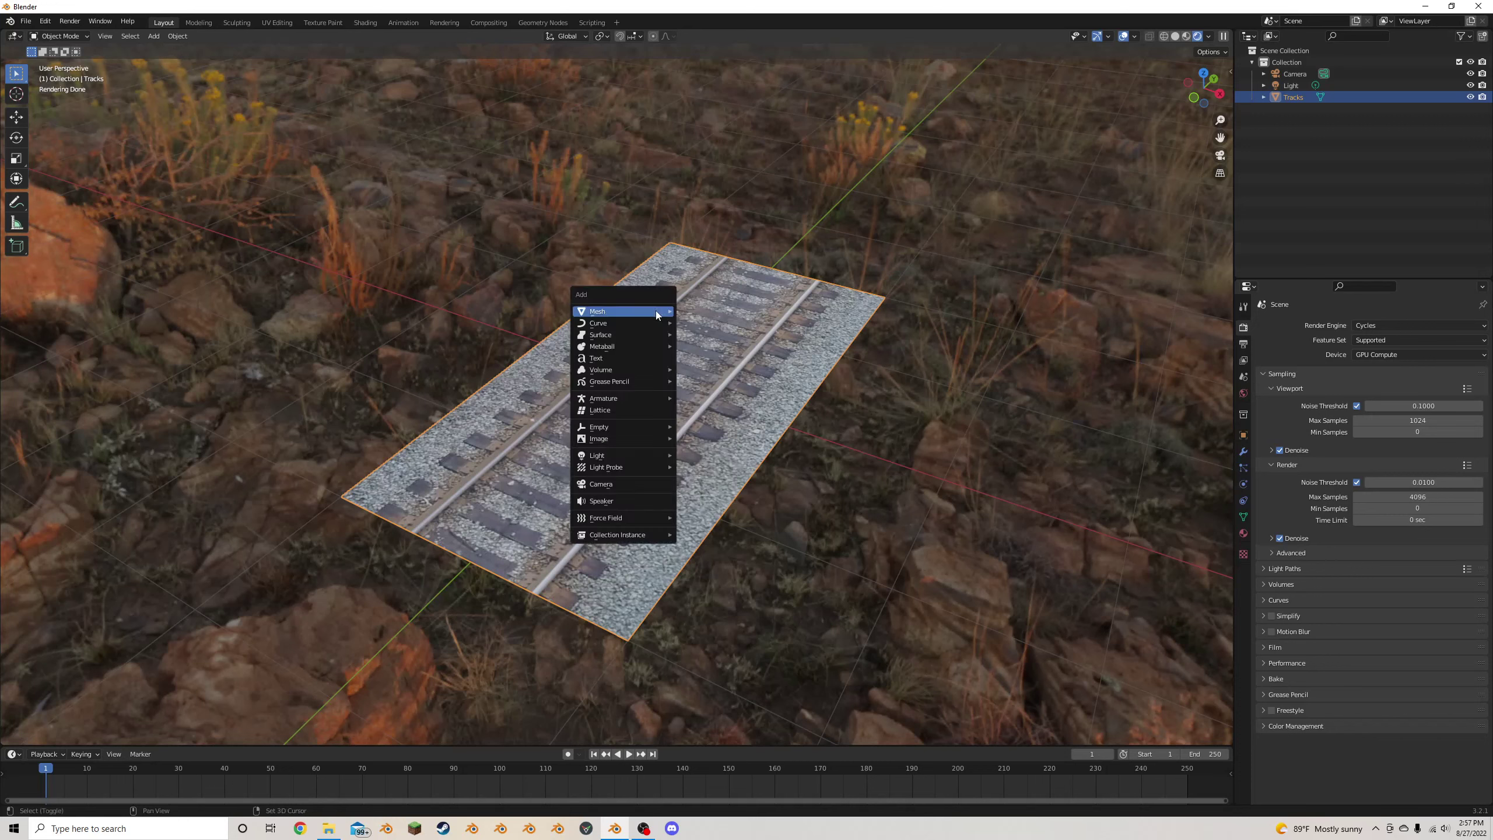
pyautogui.moveTo(623, 309)
pyautogui.click(699, 324)
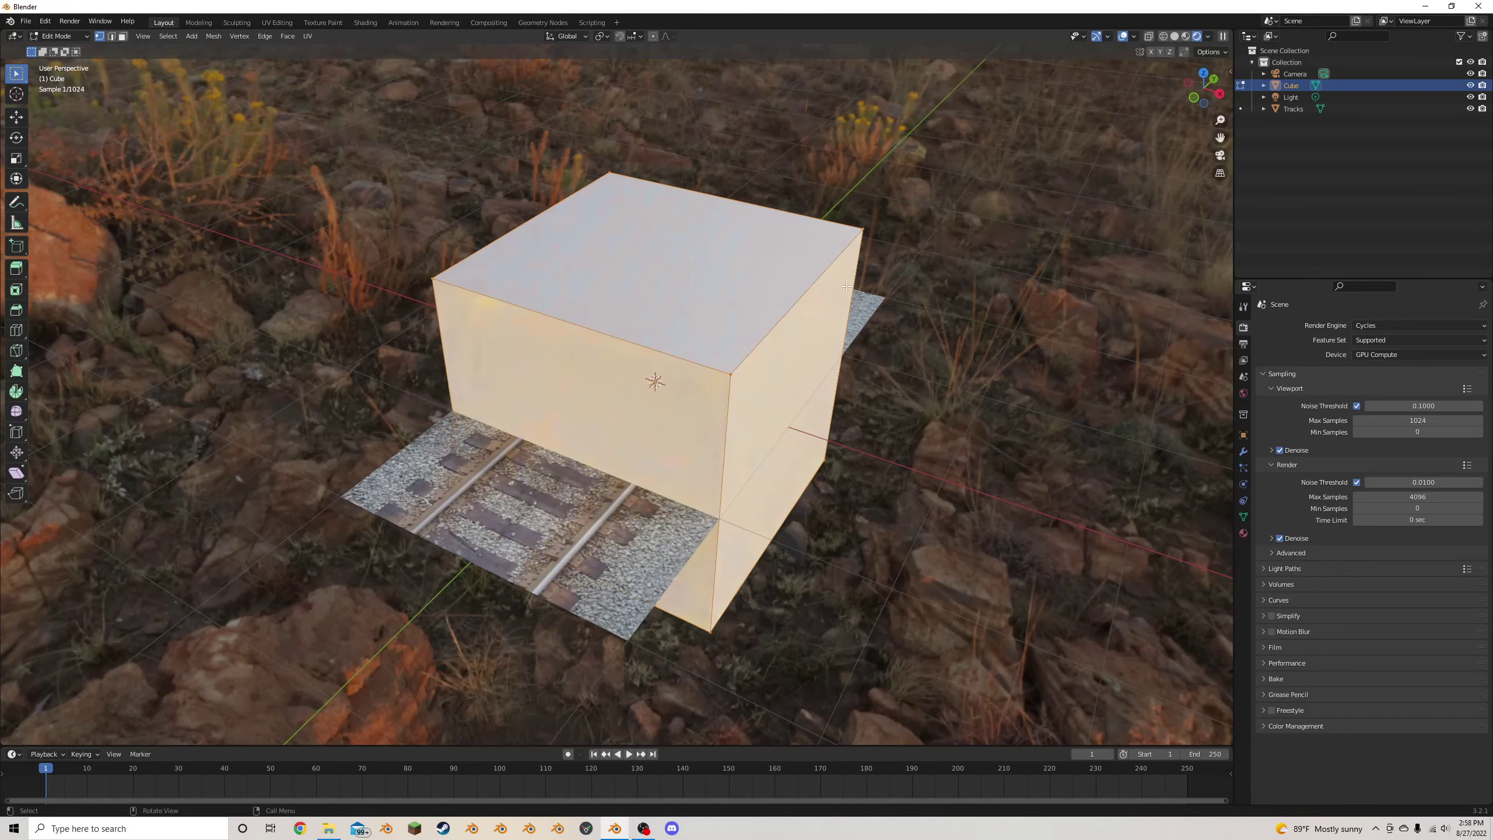
pyautogui.press('Tab')
pyautogui.press('s')
pyautogui.click(672, 370)
pyautogui.press('s')
pyautogui.press('x')
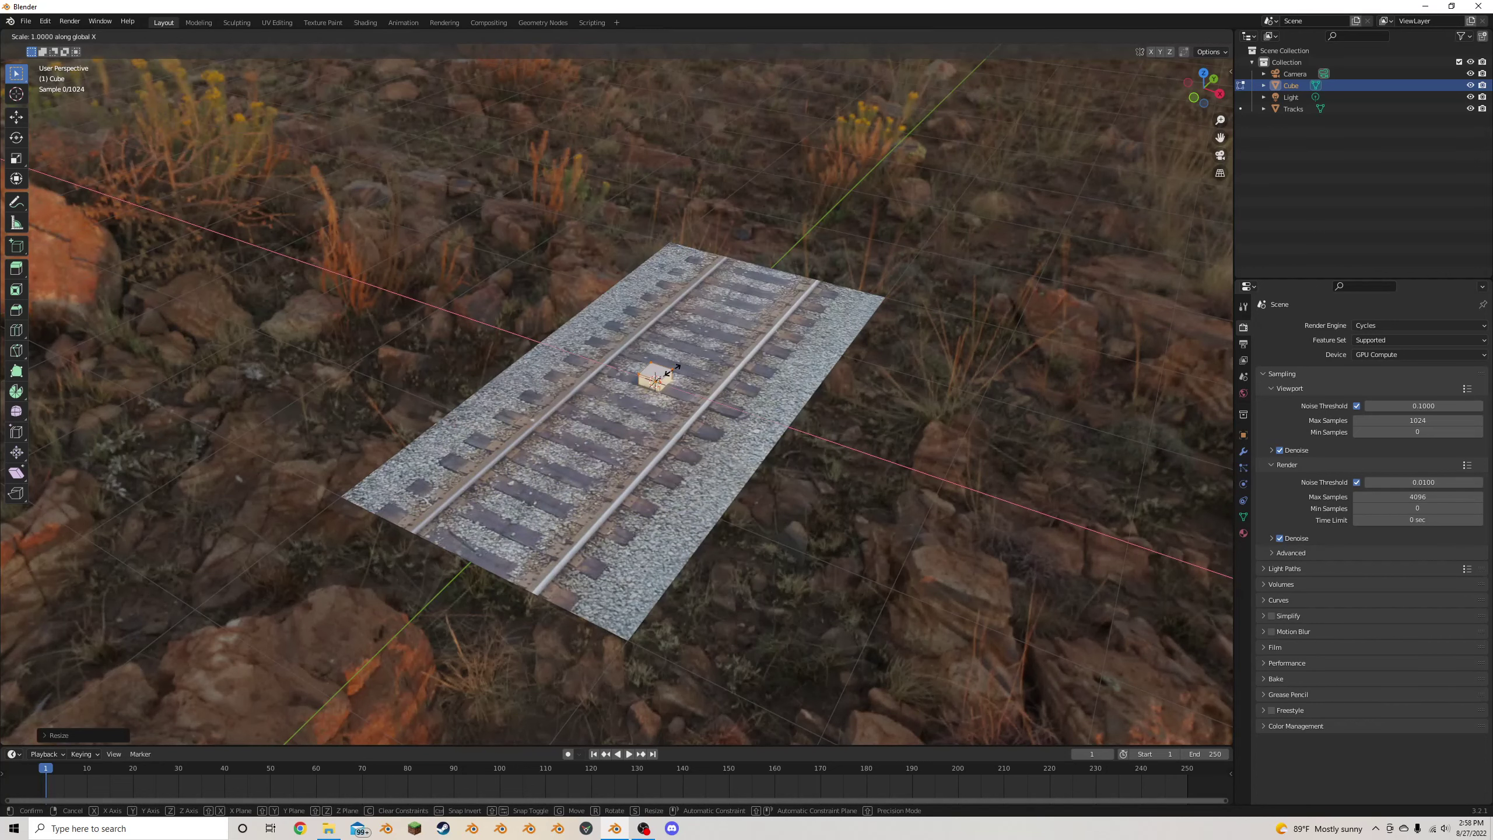
pyautogui.click(909, 319)
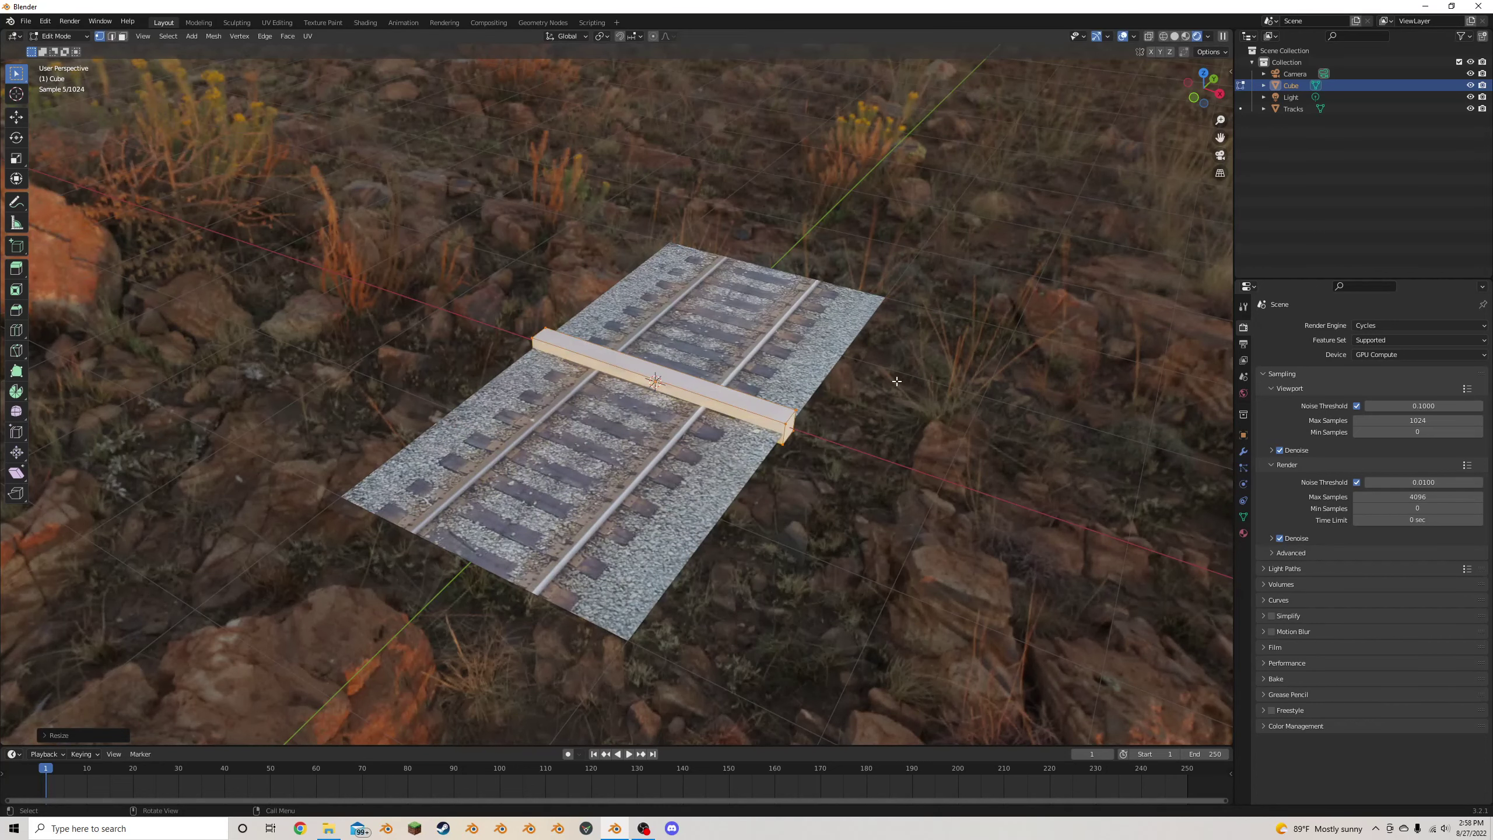
# Duplicate the beam four times in top view, spacing three copies below it and one above it along the tracks
pyautogui.click(1204, 74)
pyautogui.hotkey('shift', 'd')
pyautogui.click(800, 380)
pyautogui.hotkey('shift', 'd')
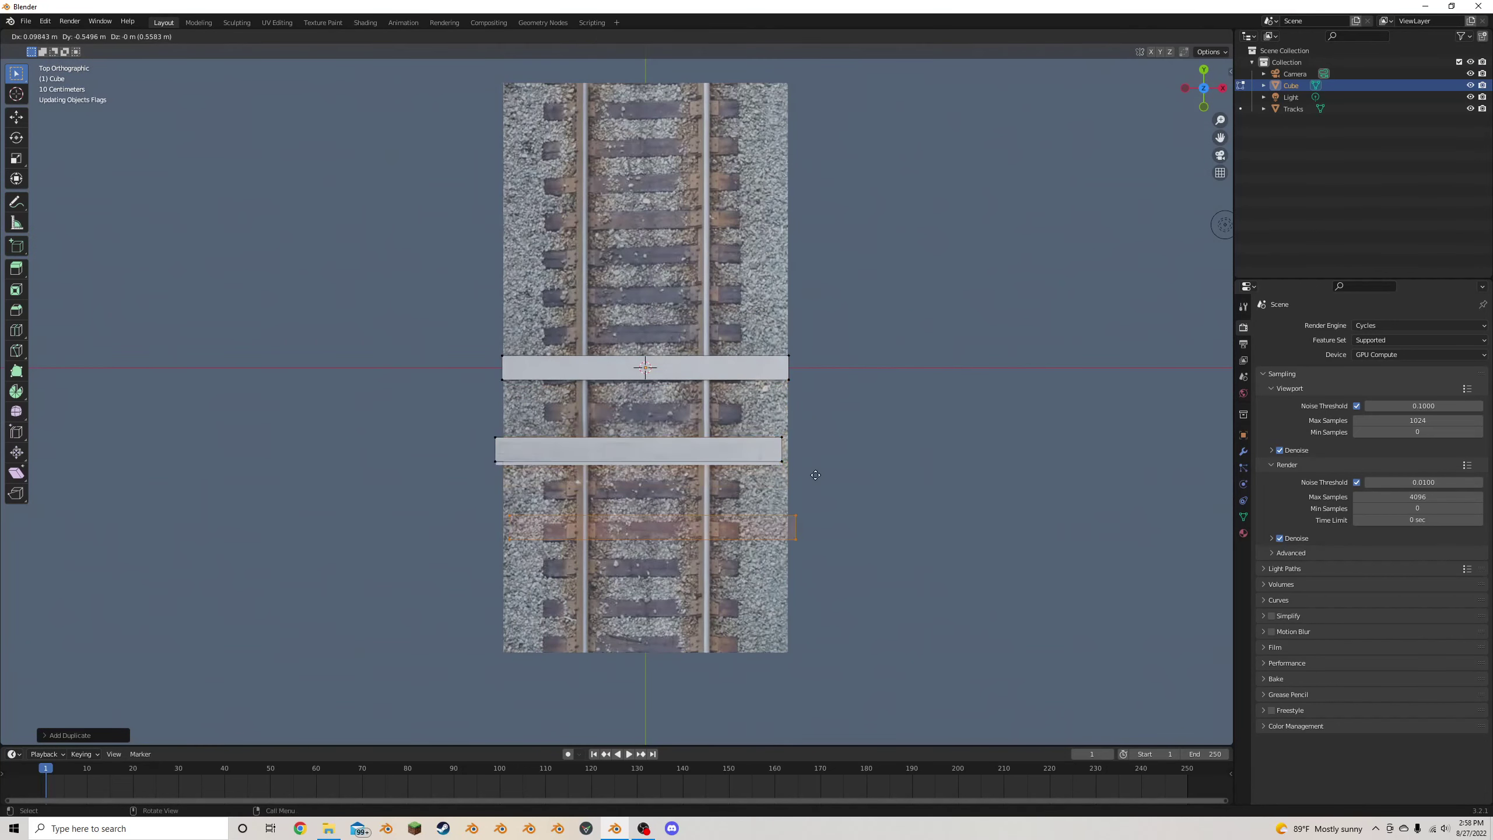
pyautogui.click(791, 470)
pyautogui.hotkey('shift', 'd')
pyautogui.click(807, 541)
pyautogui.hotkey('shift', 'd')
pyautogui.click(812, 235)
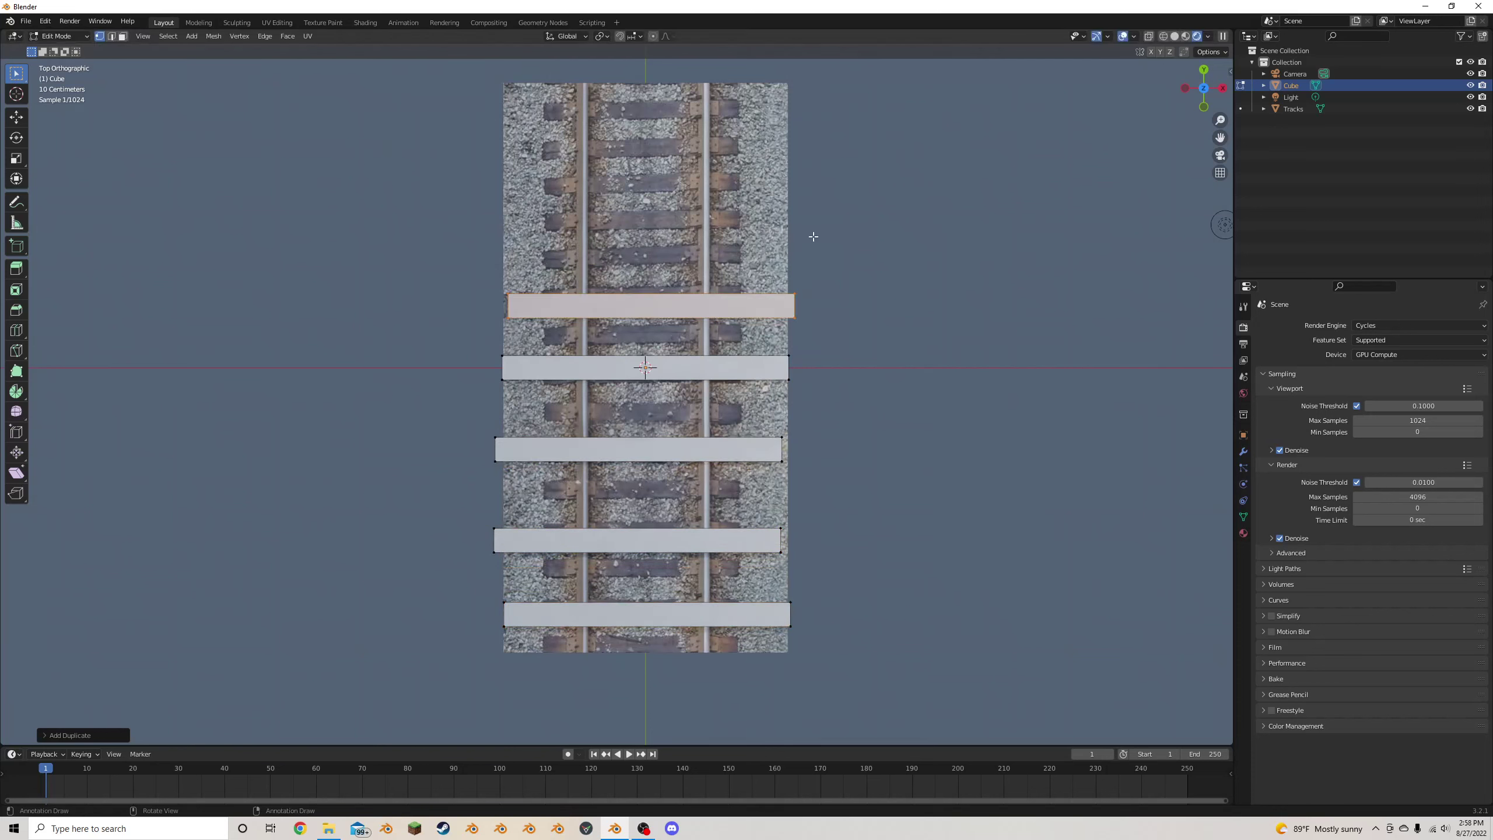
# Rotate a further beam copy to run lengthwise along the tracks and raise it along Z above the crossbeams
pyautogui.press('r')
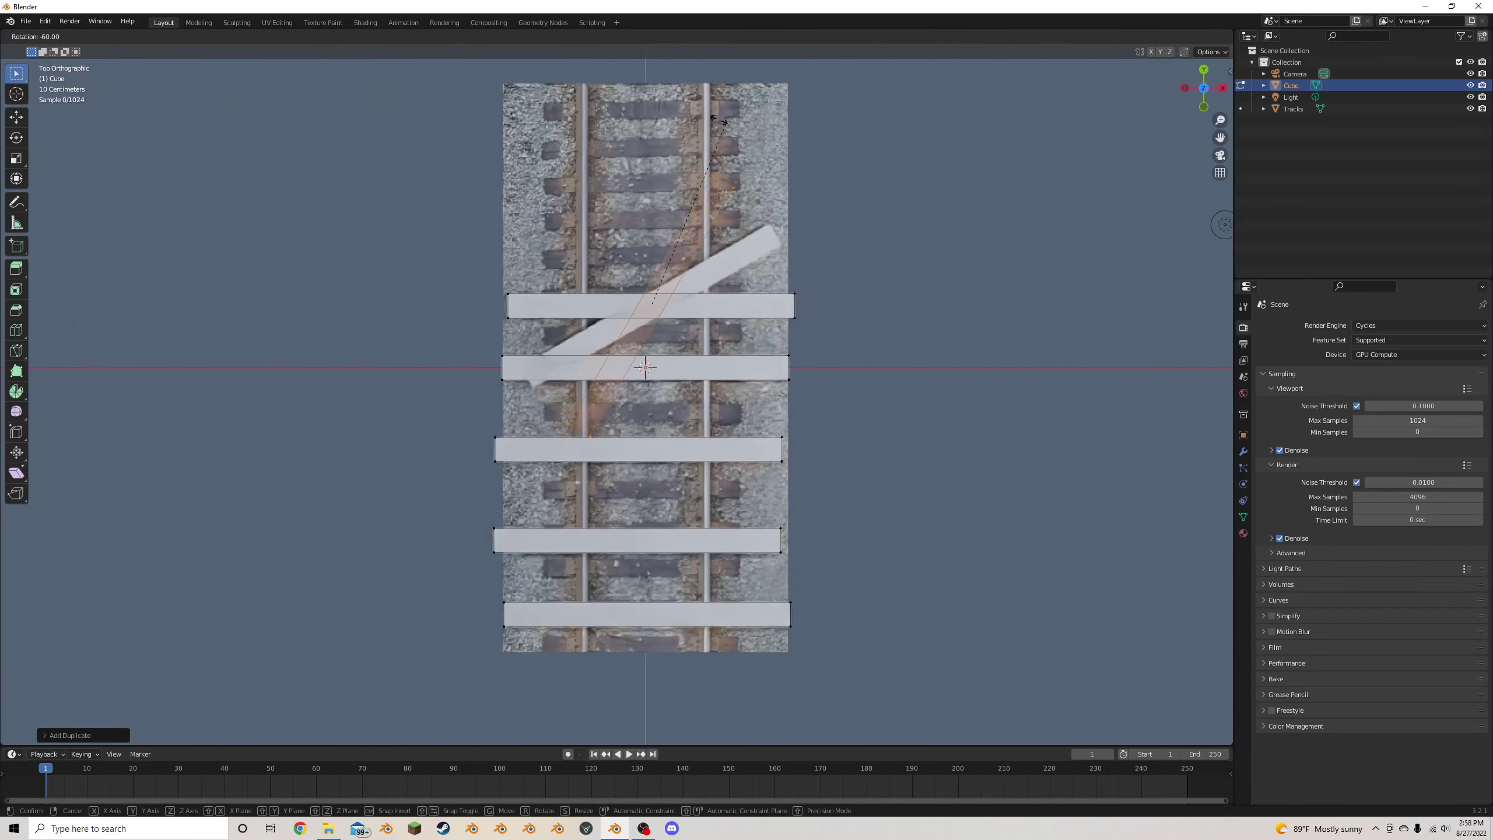
pyautogui.click(639, 82)
pyautogui.moveTo(802, 249); pyautogui.dragTo(828, 345, button='middle')
pyautogui.press('g')
pyautogui.press('z')
pyautogui.click(801, 247)
# Narrow the lengthwise beam along X and position it just outside the right-hand rail
pyautogui.press('s')
pyautogui.press('x')
pyautogui.click(846, 295)
pyautogui.click(1207, 73)
pyautogui.press('h')
pyautogui.hotkey('ctrl', 'z')
pyautogui.press('g')
pyautogui.click(793, 604)
# Duplicate the lengthwise beam and place the copy just outside the left-hand rail
pyautogui.hotkey('shift', 'd')
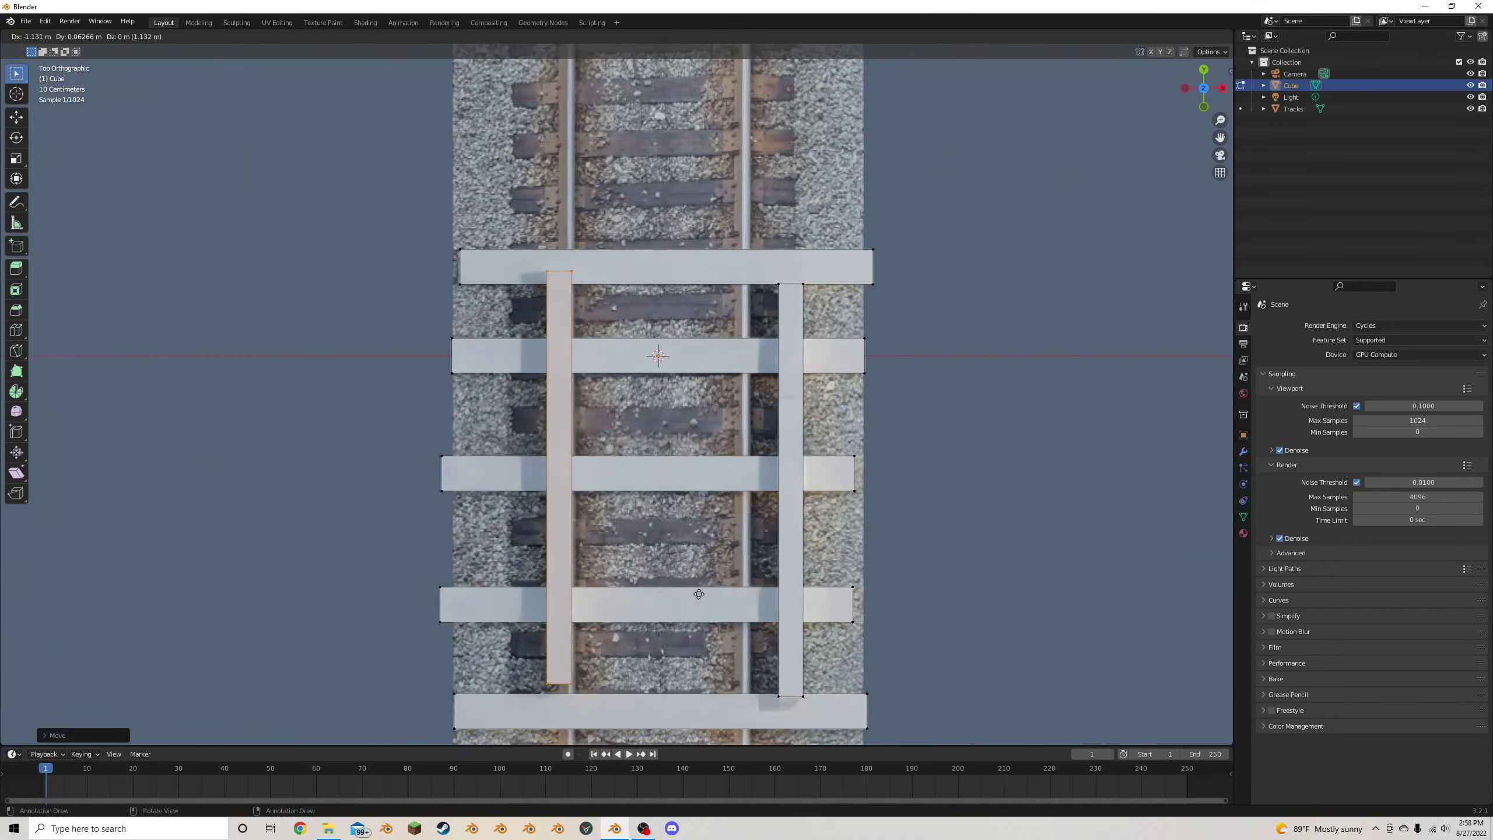
pyautogui.click(558, 591)
pyautogui.press('g')
pyautogui.click(676, 584)
pyautogui.scroll(-2, 882, 518)
pyautogui.moveTo(883, 516); pyautogui.dragTo(862, 402, button='middle')
pyautogui.scroll(3, 863, 401)
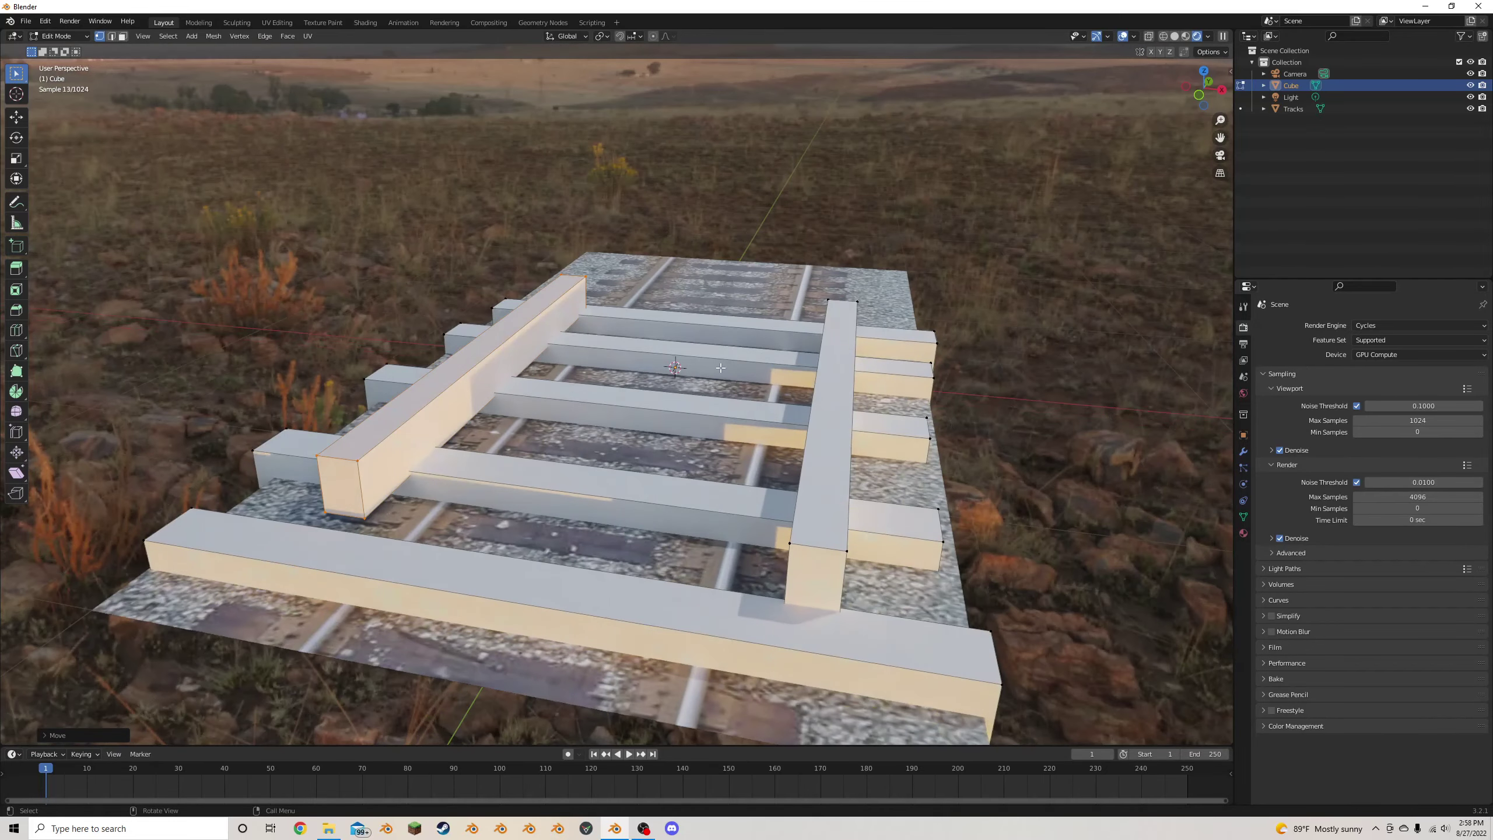
# Undo all the beam modeling back to before the cube was added
pyautogui.hotkey('ctrl', 'z')
pyautogui.hotkey('ctrl', 'z')
pyautogui.hotkey('ctrl', 'z')
pyautogui.hotkey('ctrl', 'z')
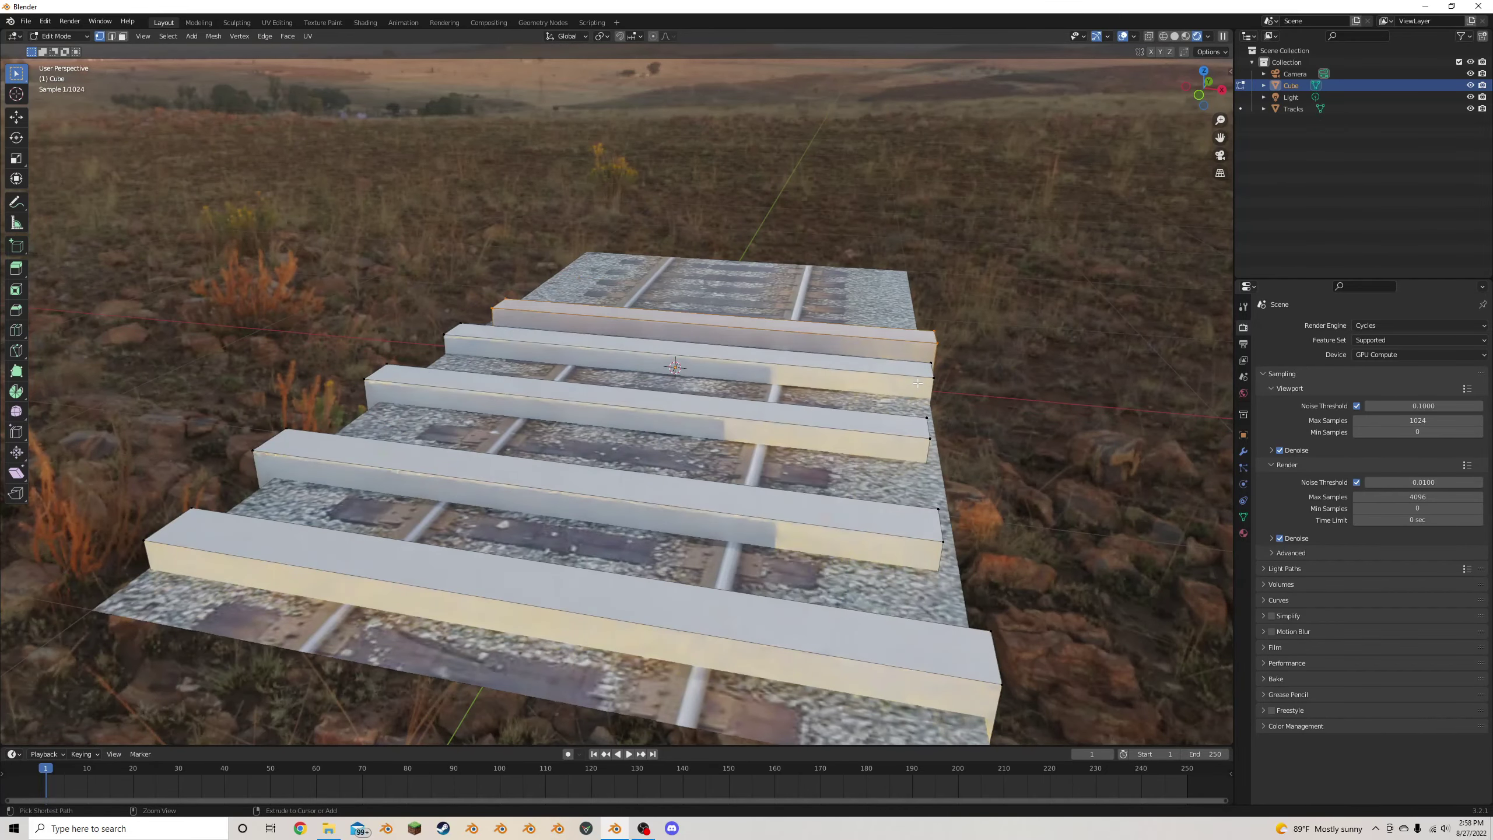
pyautogui.hotkey('ctrl', 'z')
pyautogui.hotkey('ctrl', 'z')
pyautogui.hotkey('ctrl', 'z')
pyautogui.hotkey('ctrl', 'z')
pyautogui.hotkey('ctrl', 'z')
pyautogui.hotkey('ctrl', 'z')
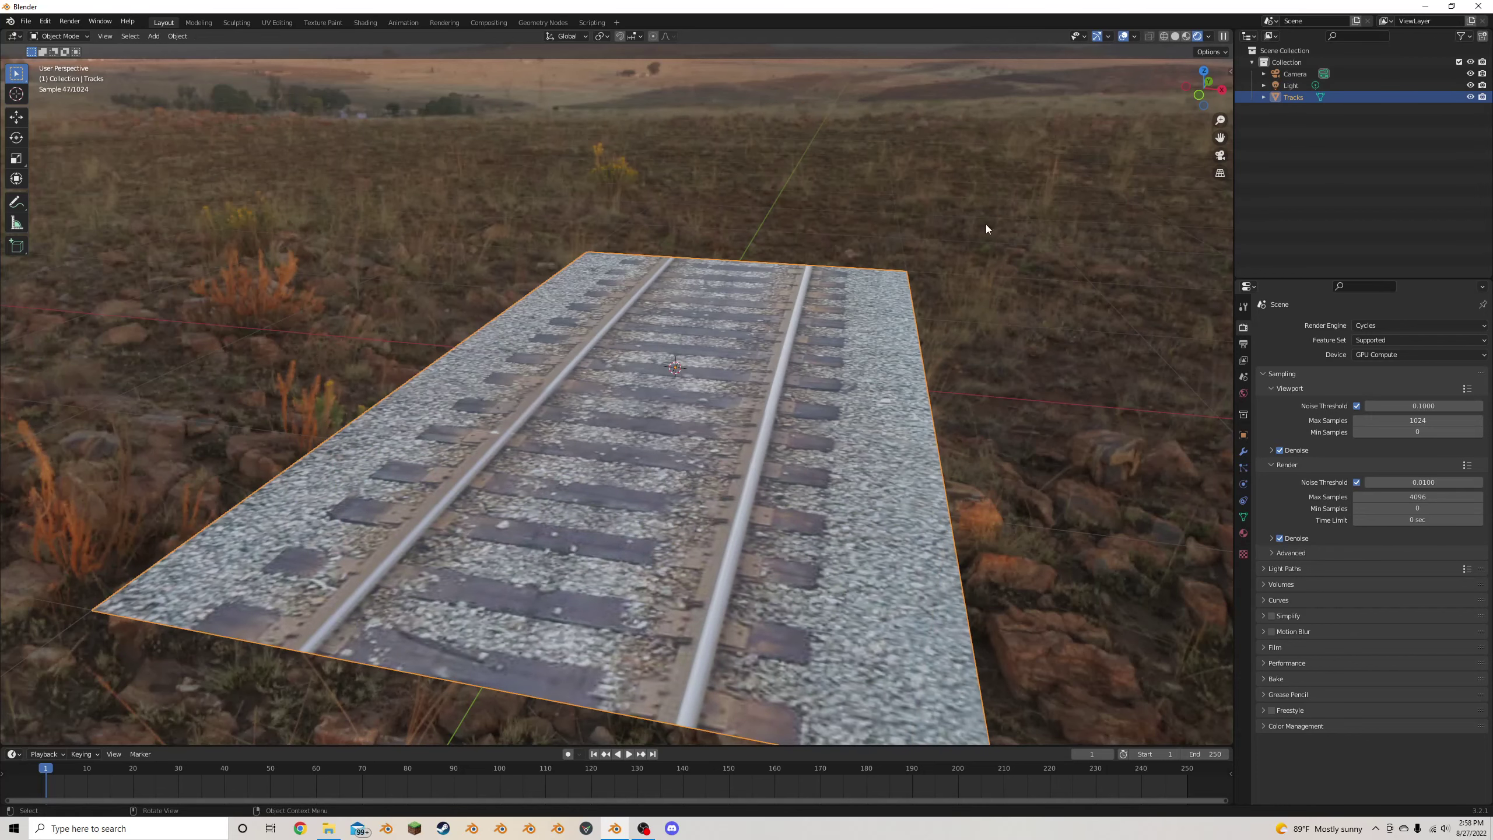
pyautogui.click(978, 308)
pyautogui.scroll(-3, 970, 305)
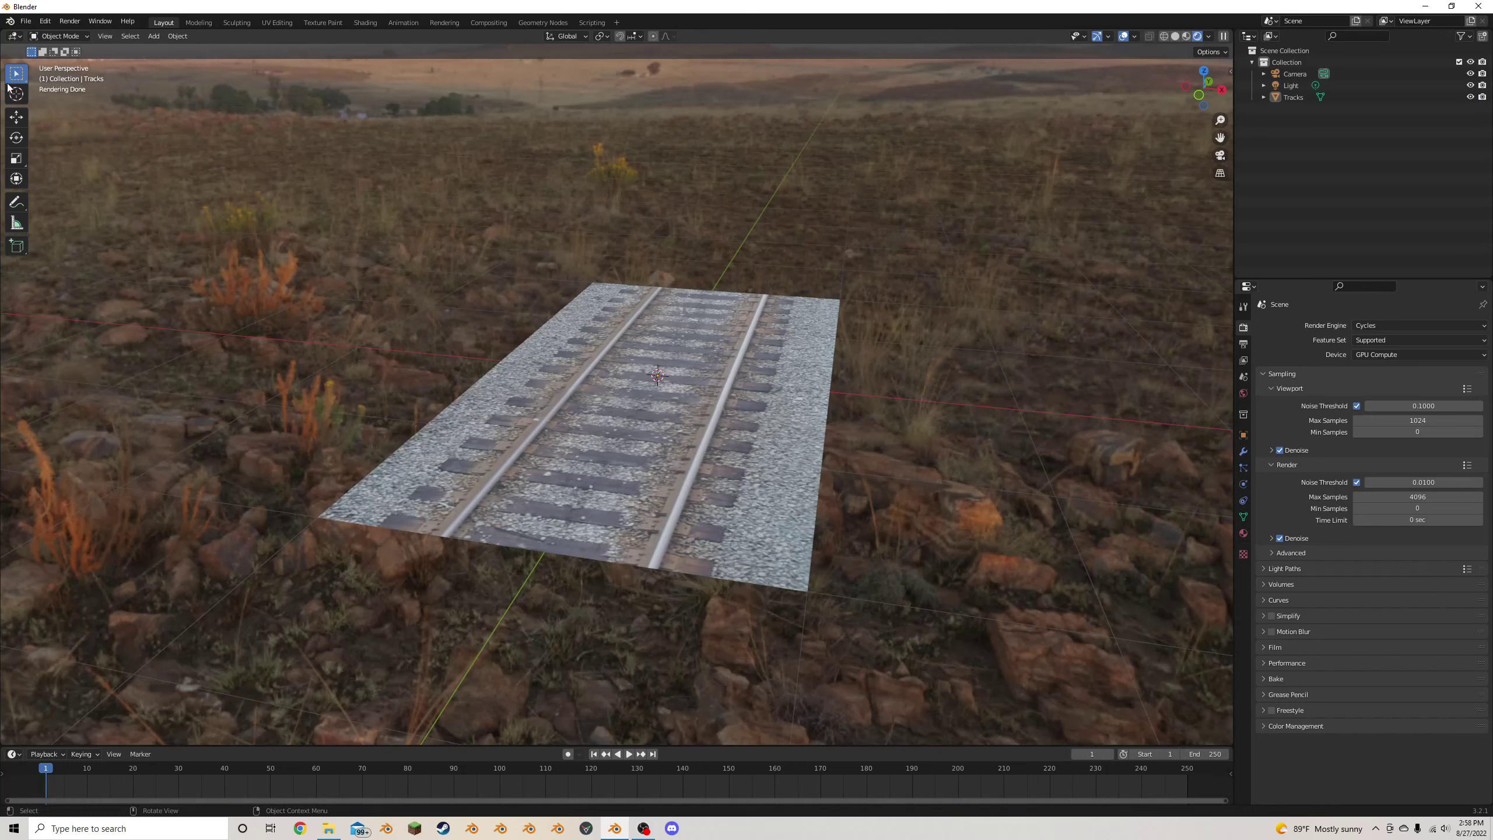
pyautogui.click(26, 20)
pyautogui.moveTo(78, 176)
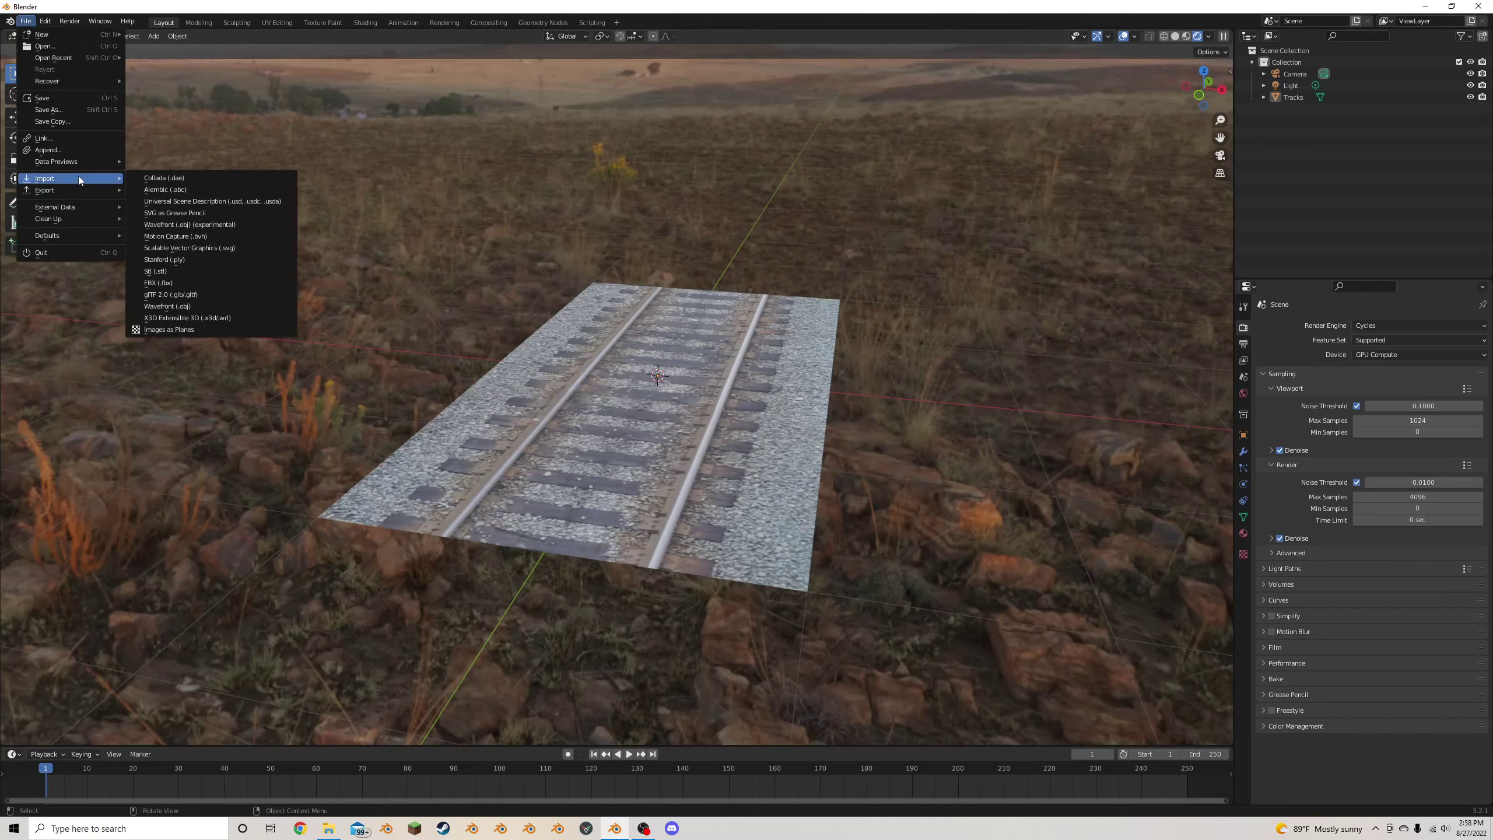
# In top view, edit the Tracks plane and add lengthwise loop cuts along both sides of each rail
pyautogui.click(669, 428)
pyautogui.moveTo(670, 428); pyautogui.dragTo(724, 373, button='middle')
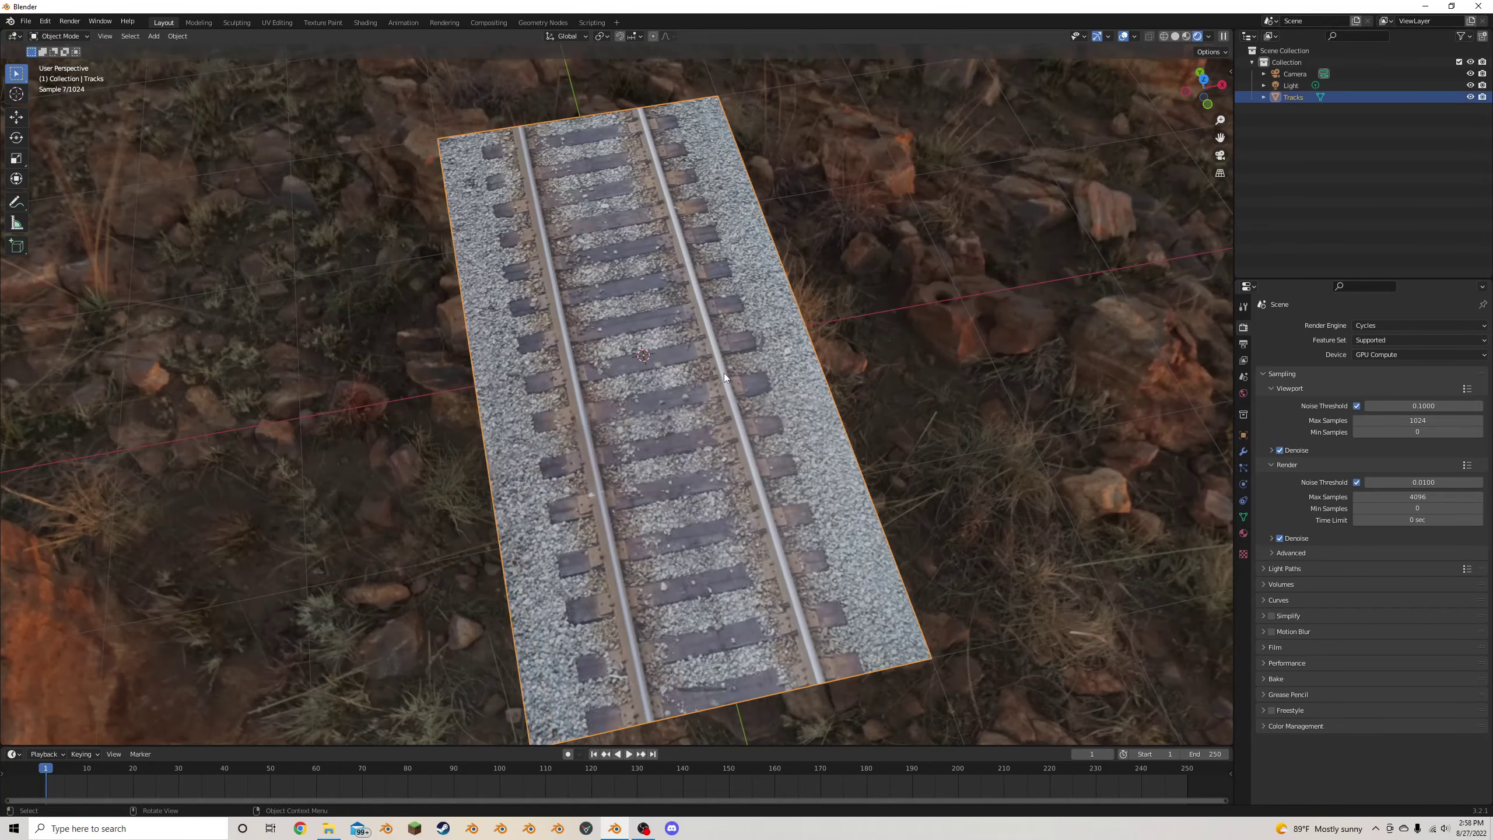
pyautogui.click(1208, 79)
pyautogui.scroll(-4, 709, 221)
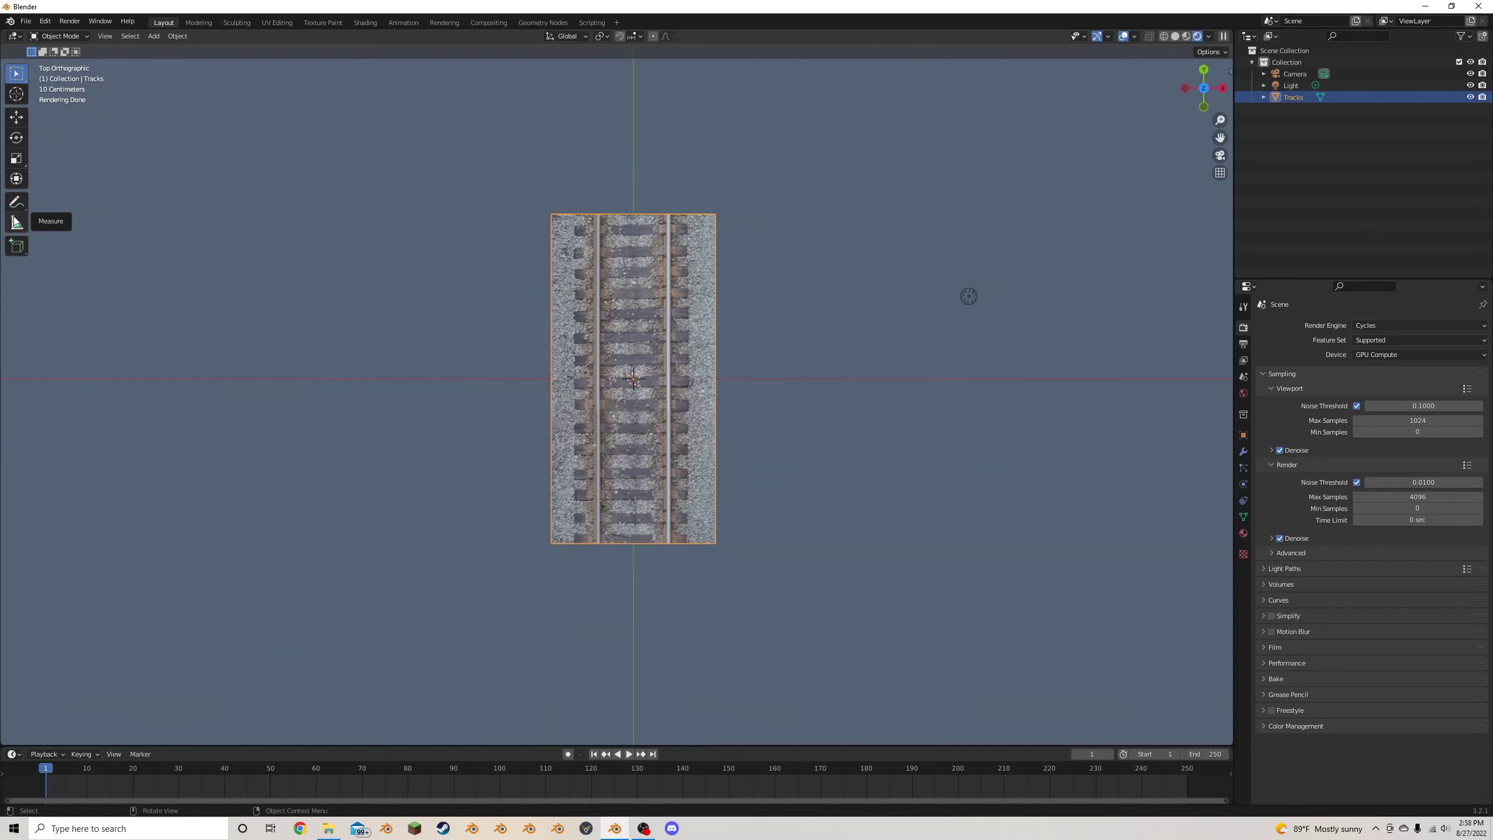
pyautogui.scroll(4, 759, 304)
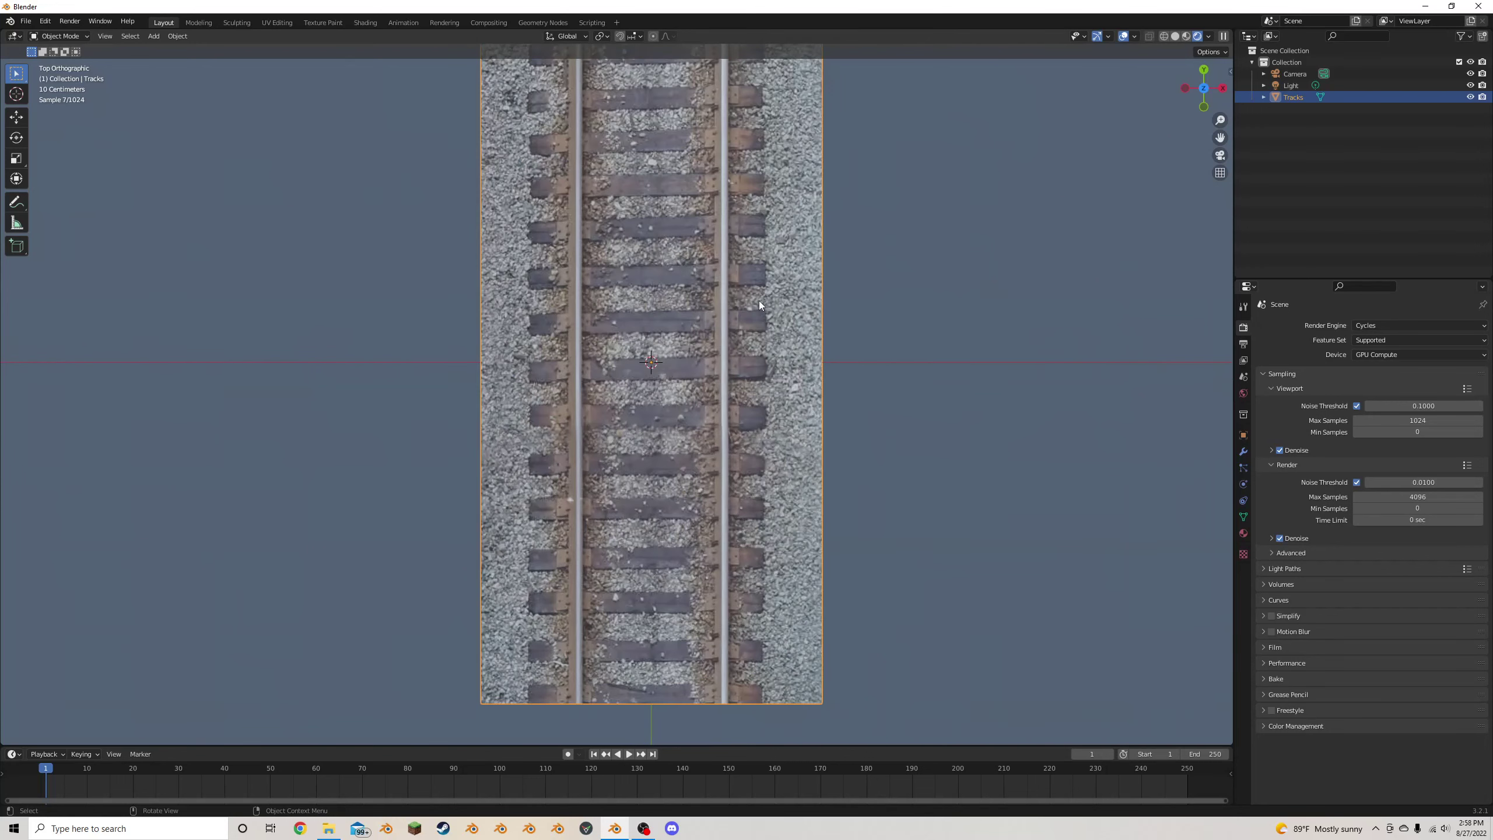
pyautogui.scroll(-2, 756, 294)
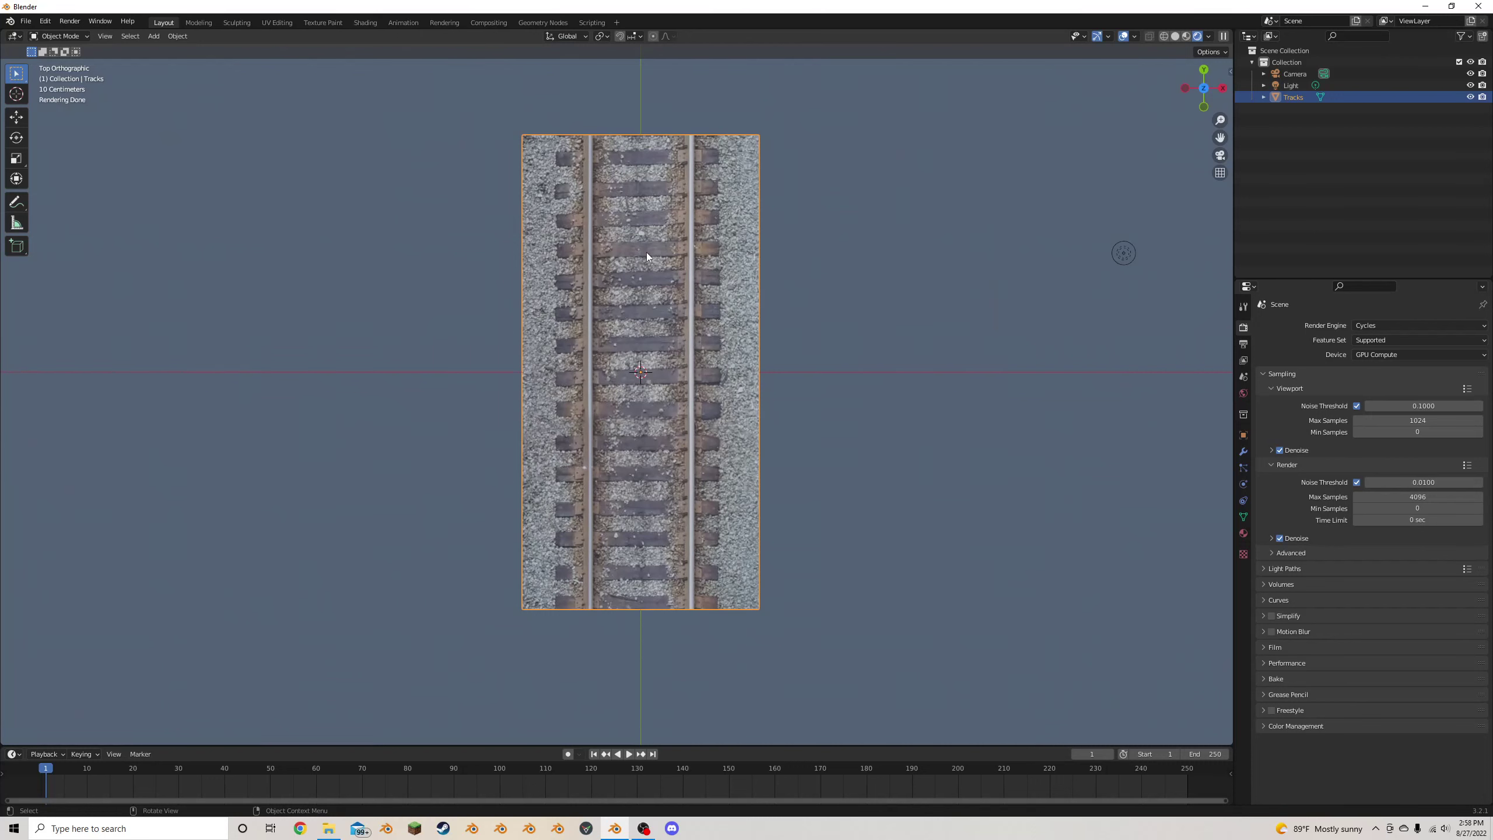
pyautogui.press('Tab')
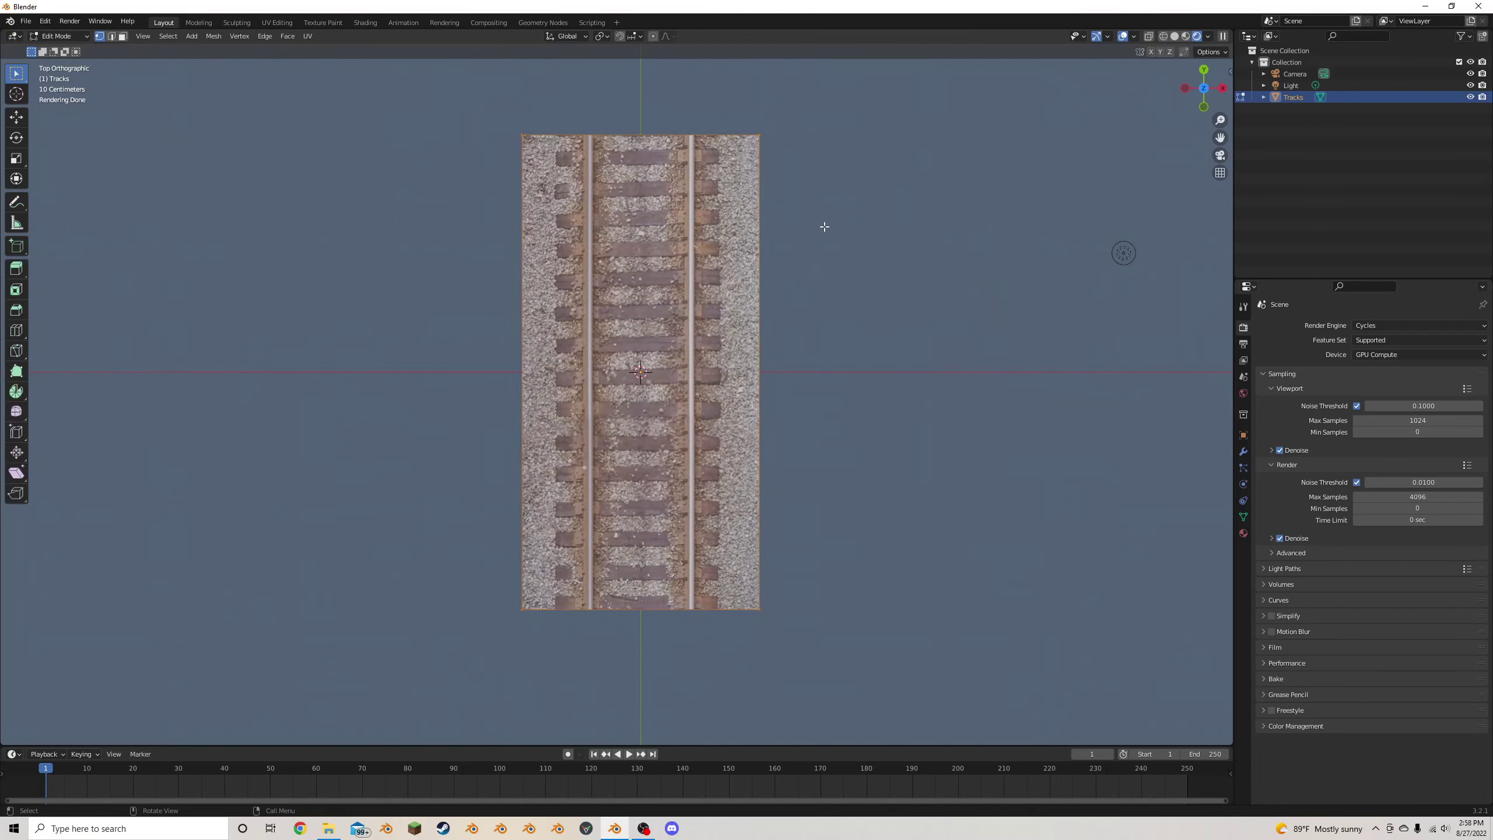
pyautogui.click(17, 330)
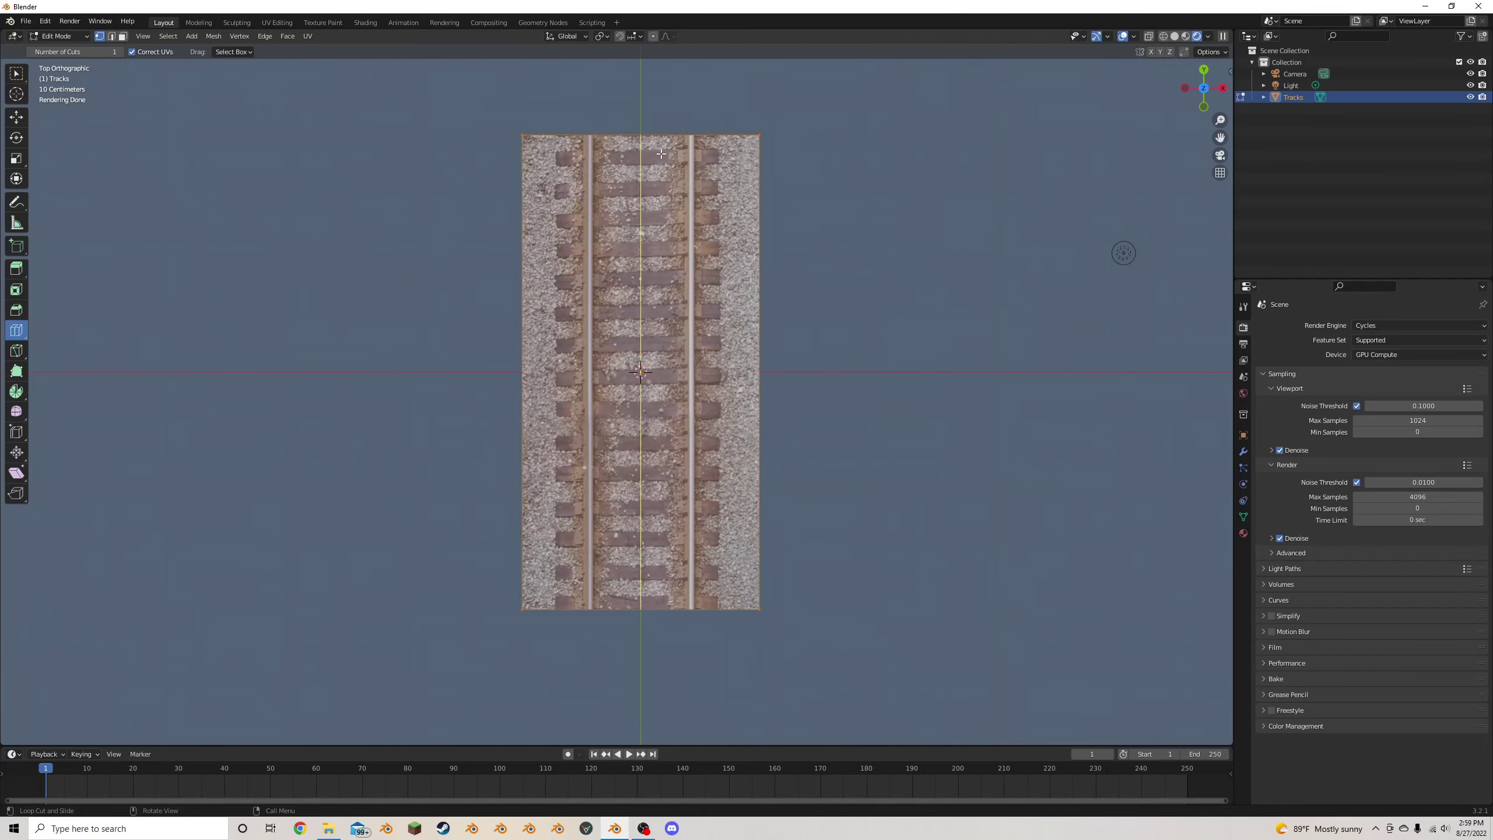
pyautogui.moveTo(652, 136); pyautogui.dragTo(587, 130)
pyautogui.moveTo(679, 136); pyautogui.dragTo(705, 127)
pyautogui.scroll(1, 729, 349)
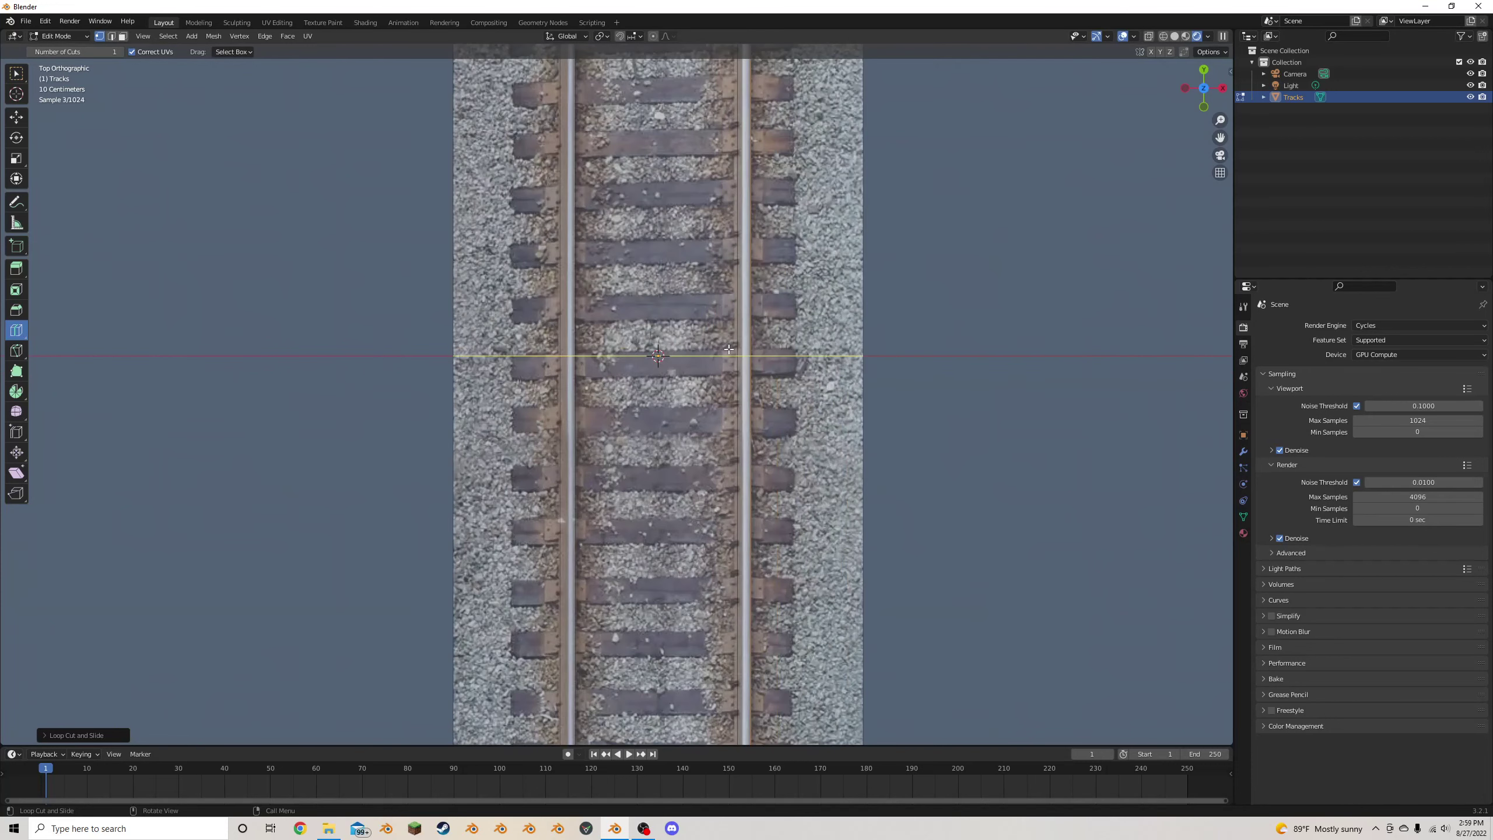
# Add crosswise loop cuts along the upper and lower edges of the lowest wooden ties
pyautogui.moveTo(764, 358); pyautogui.dragTo(802, 445)
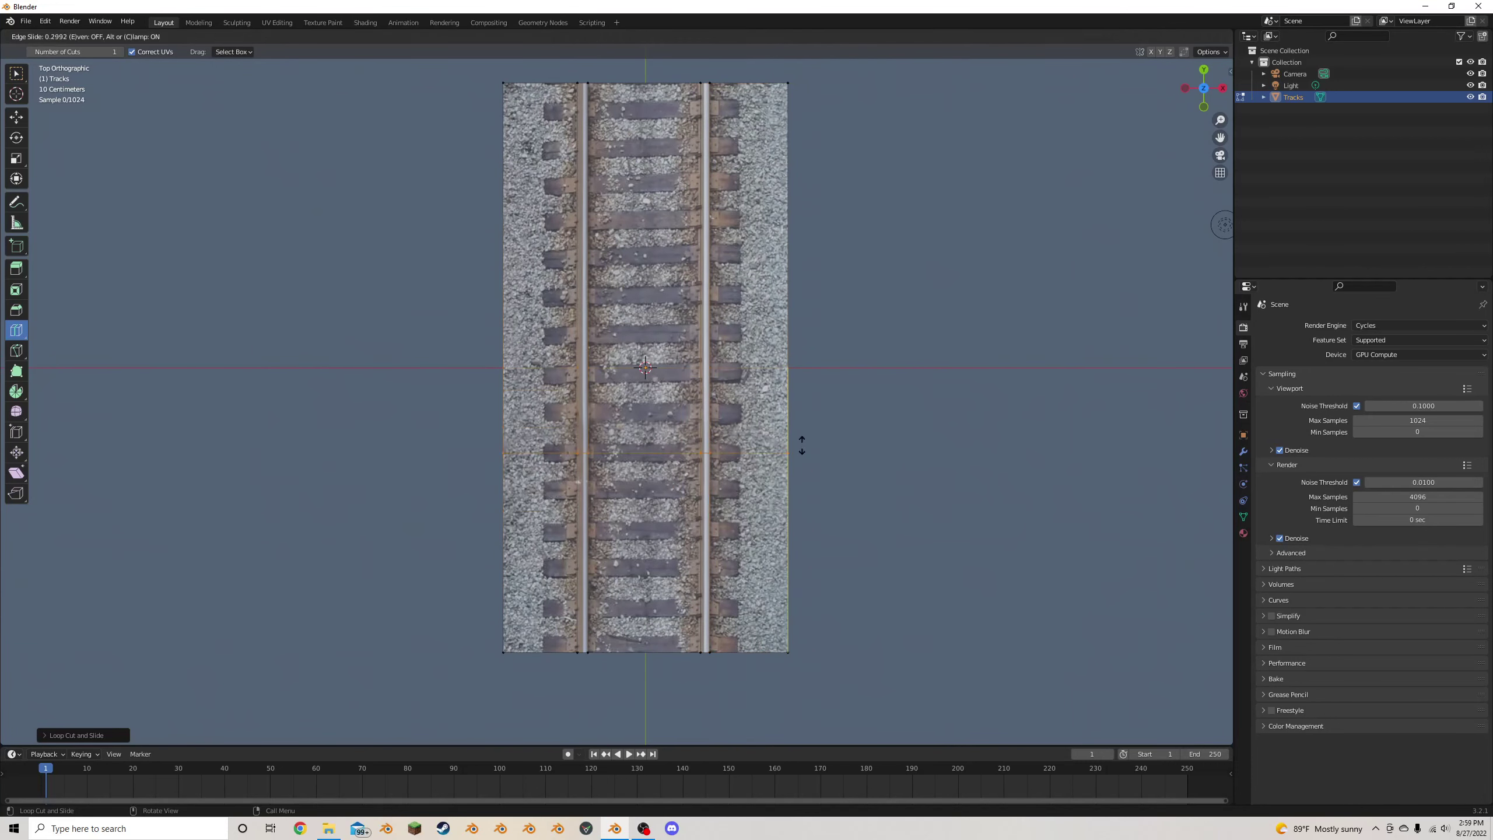
pyautogui.moveTo(804, 625); pyautogui.dragTo(804, 625)
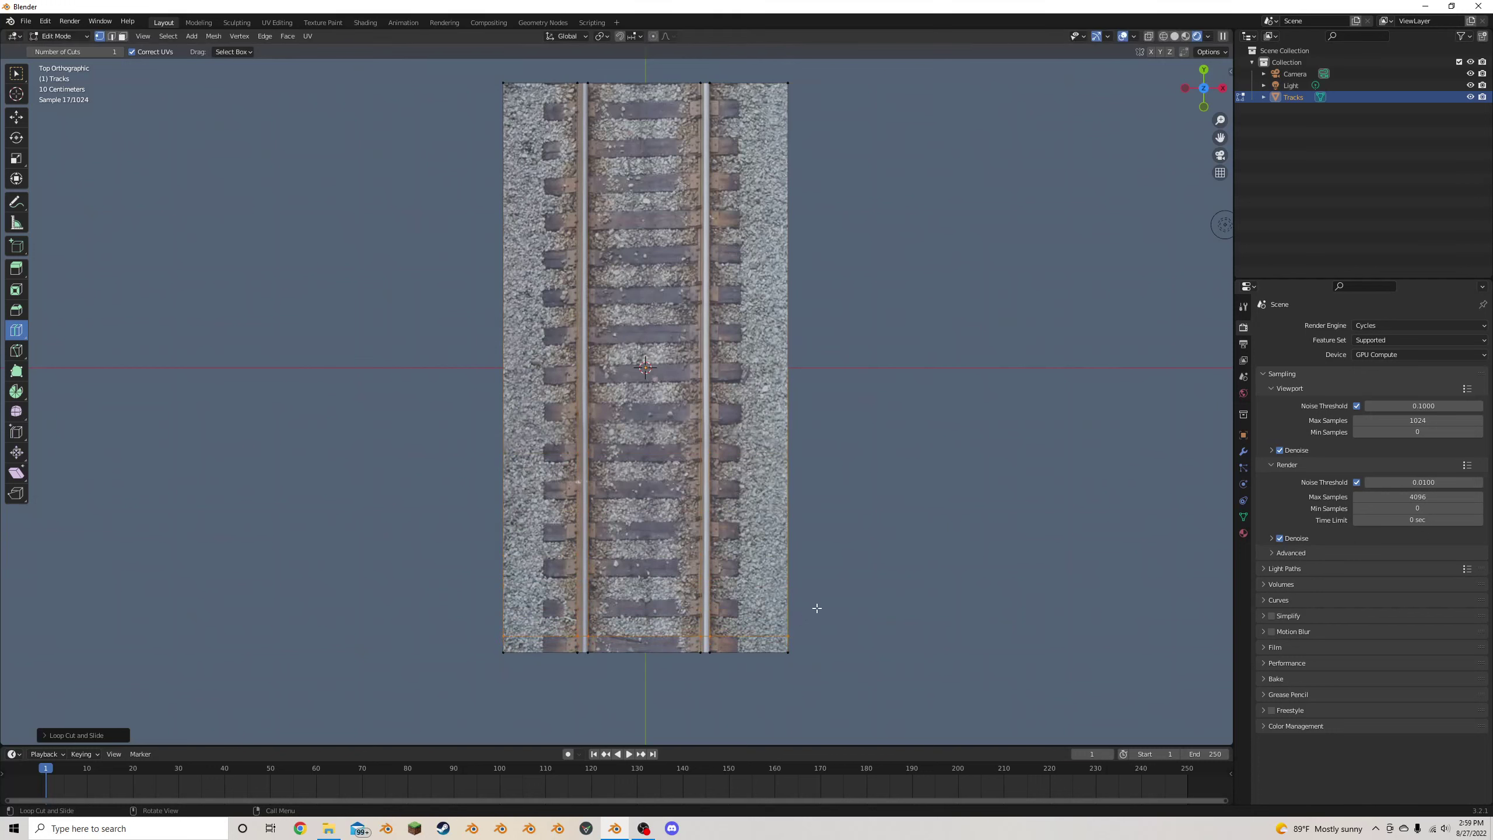
pyautogui.moveTo(781, 396); pyautogui.dragTo(818, 651)
pyautogui.moveTo(777, 348); pyautogui.dragTo(823, 579)
pyautogui.moveTo(787, 317); pyautogui.dragTo(793, 497)
pyautogui.scroll(-1, 793, 495)
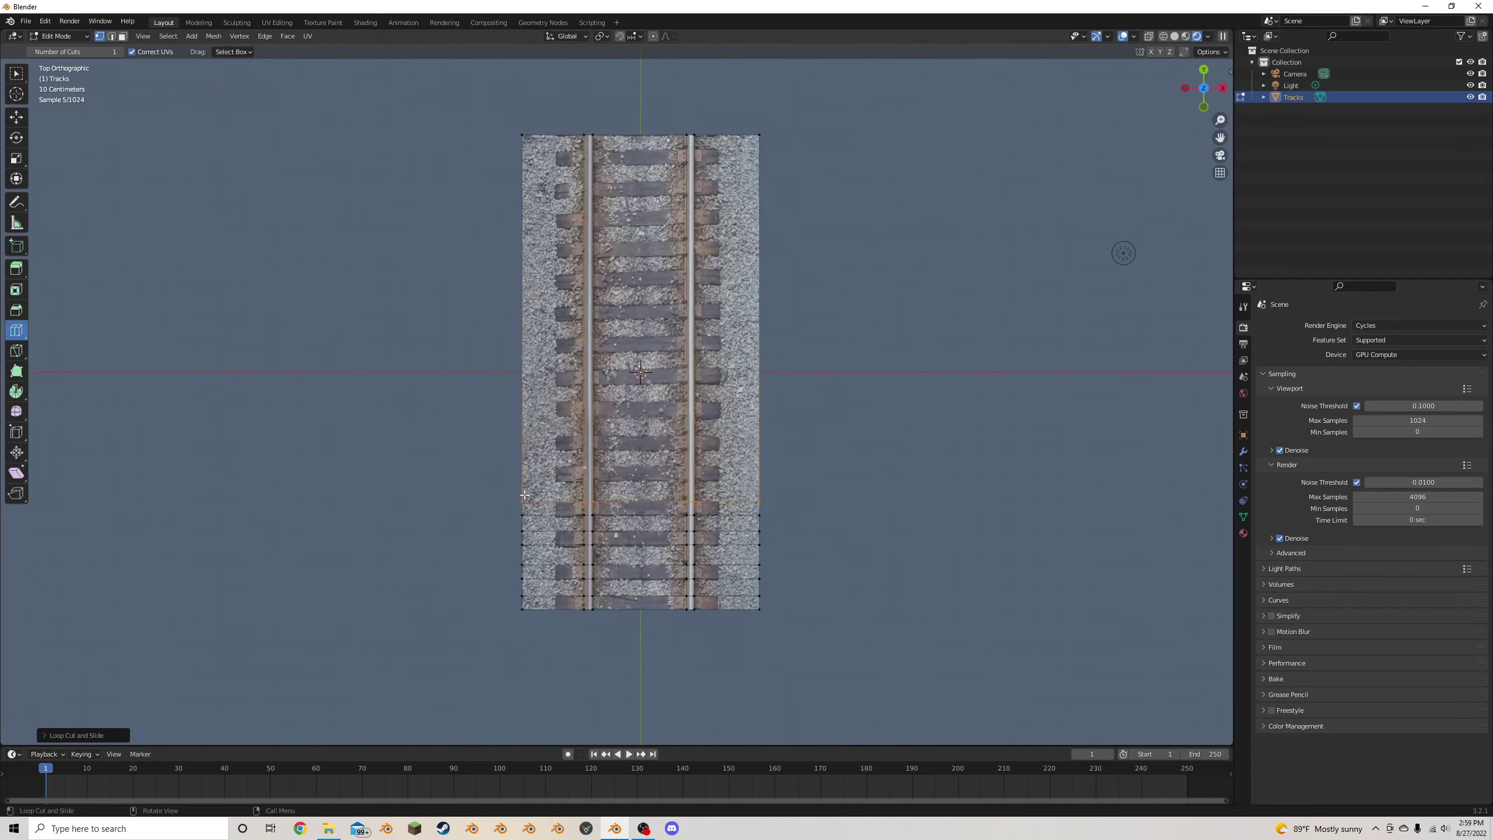
# Add two lengthwise loop cuts at the left and right ends of the wooden ties
pyautogui.keyDown('shift'); pyautogui.moveTo(779, 463); pyautogui.dragTo(797, 324, button='middle'); pyautogui.keyUp('shift')
pyautogui.scroll(2, 641, 396)
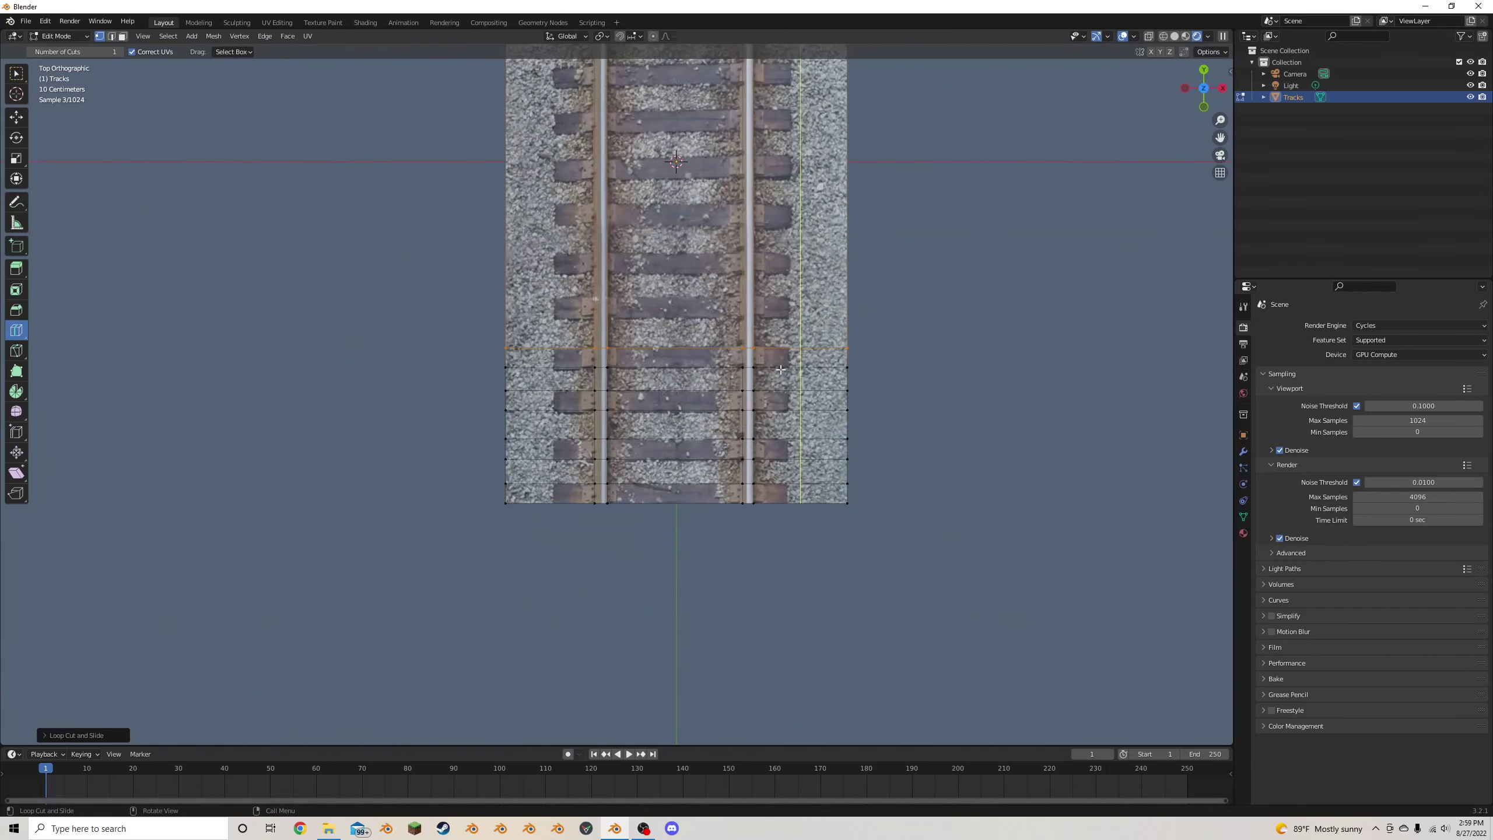
pyautogui.scroll(-2, 666, 381)
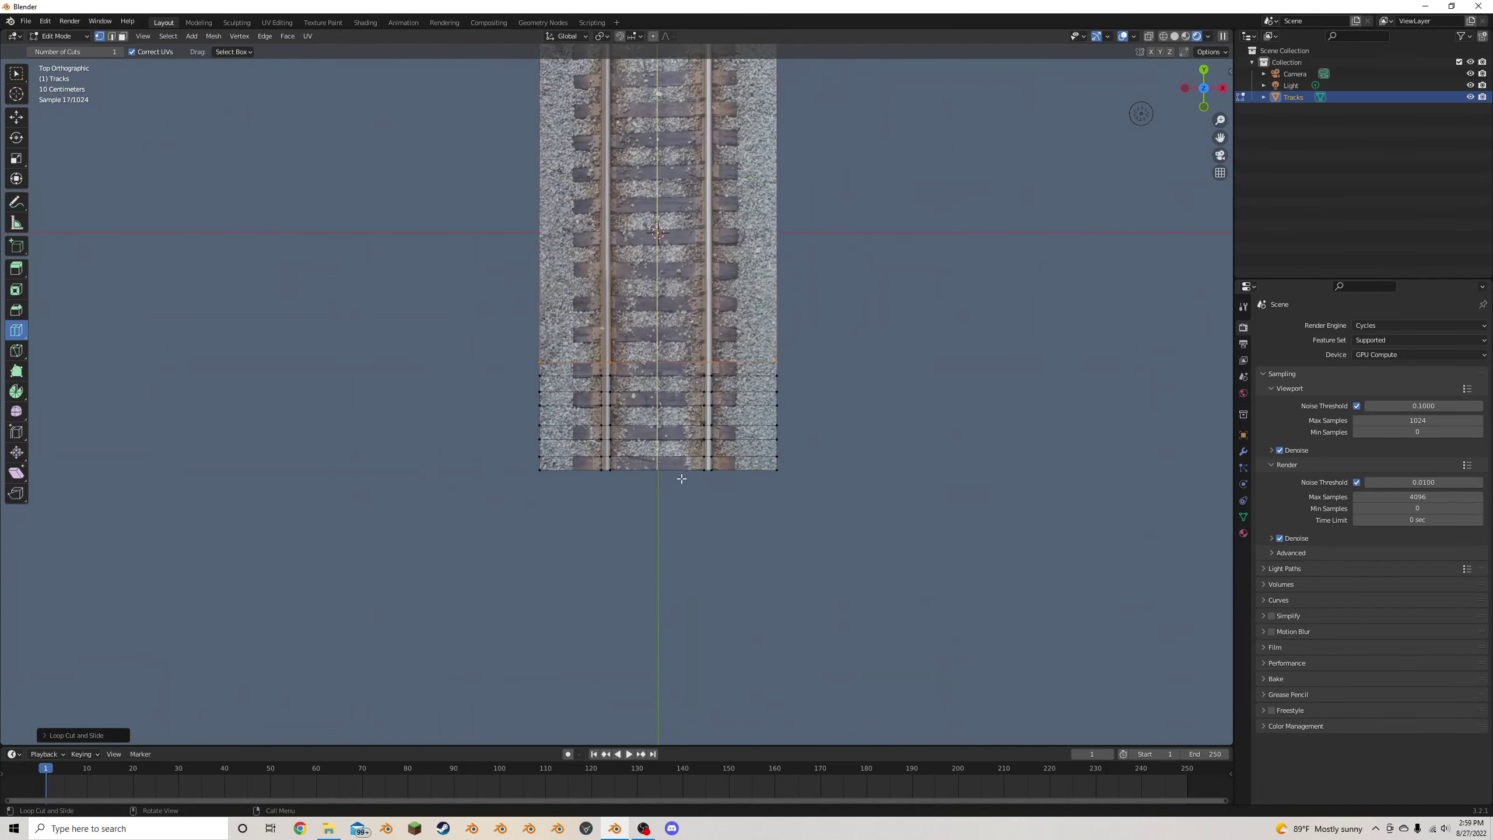
pyautogui.scroll(5, 682, 482)
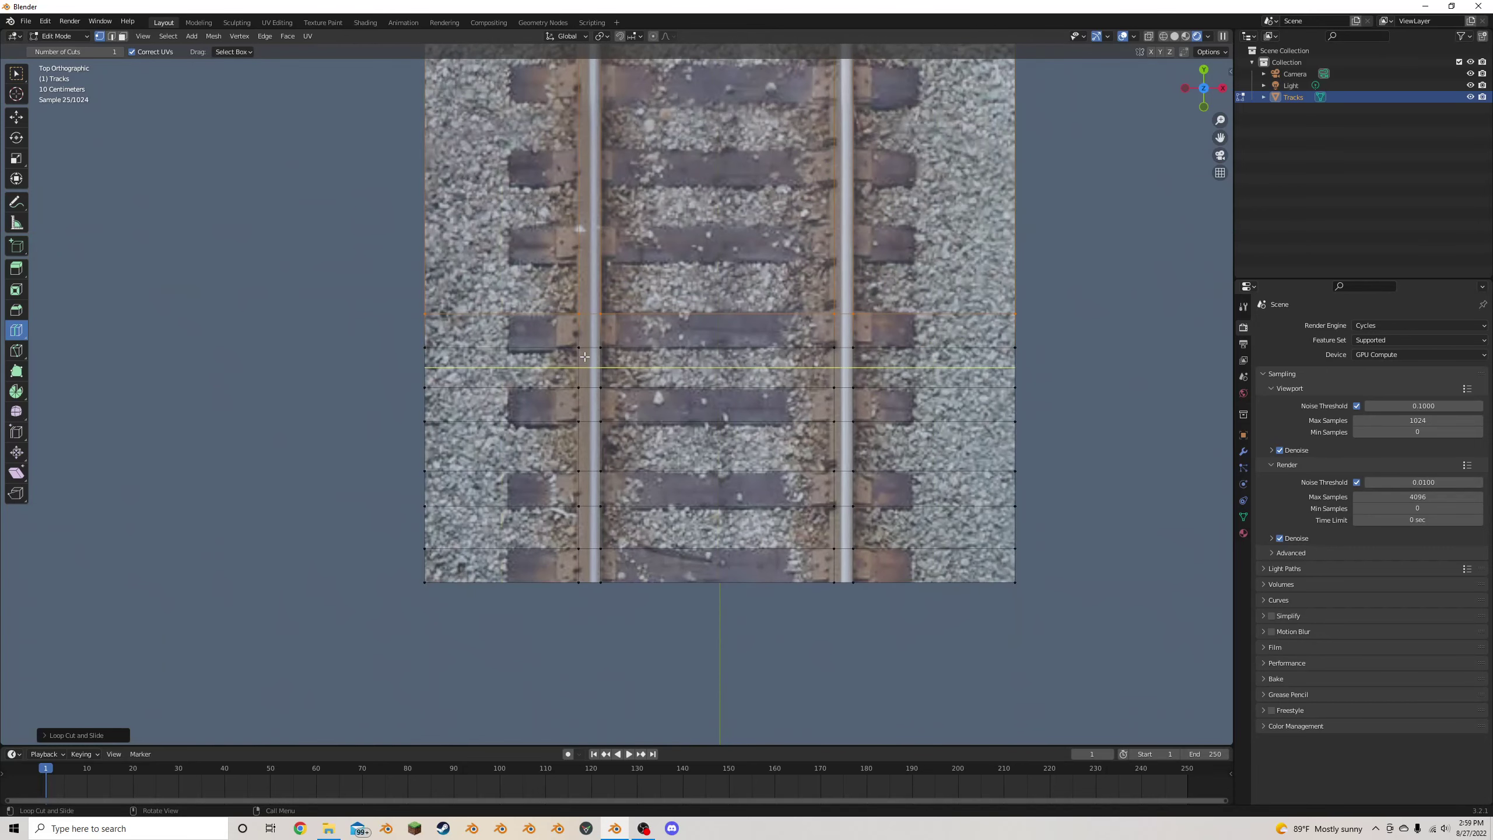
pyautogui.moveTo(528, 300); pyautogui.dragTo(525, 300)
pyautogui.moveTo(955, 333); pyautogui.dragTo(935, 330)
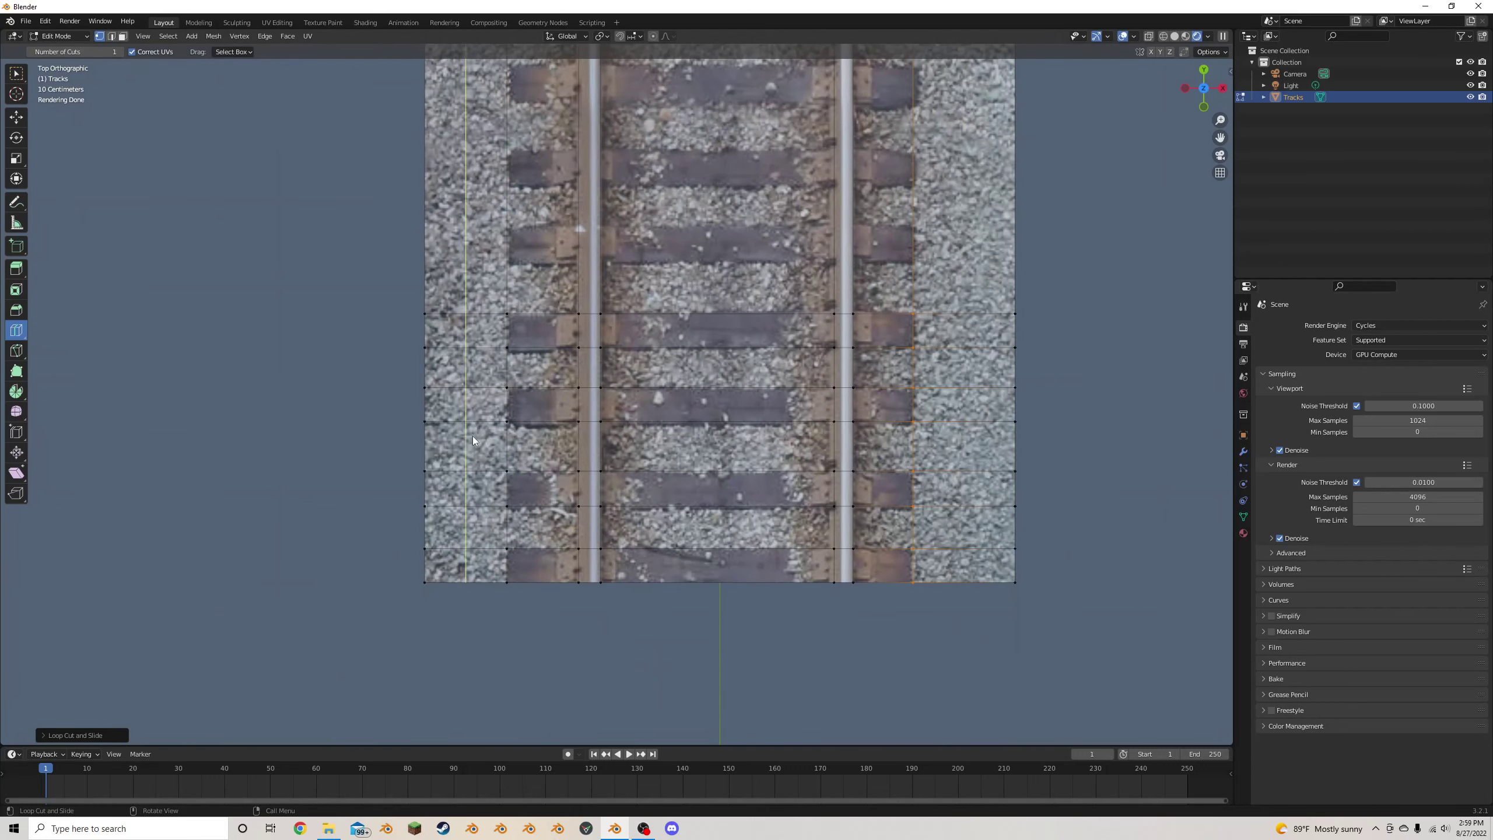
# Vertex-slide the upper-left corner vertex of the third tie from the bottom slightly inward onto the wood's corner
pyautogui.scroll(2, 474, 439)
pyautogui.hotkey('shift', 'space')
pyautogui.press('g')
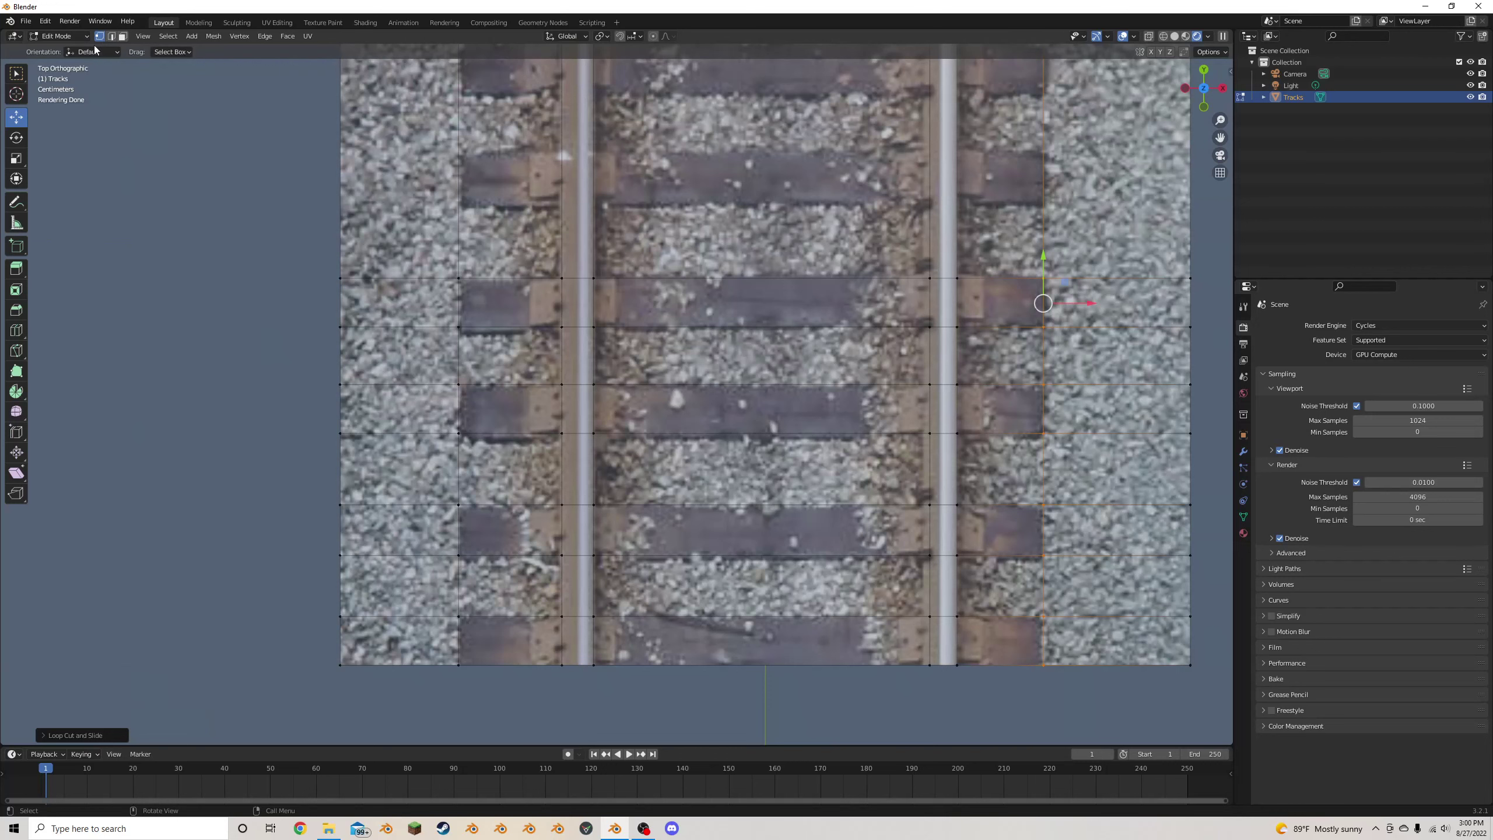
pyautogui.click(446, 429)
pyautogui.click(464, 391)
pyautogui.scroll(3, 470, 374)
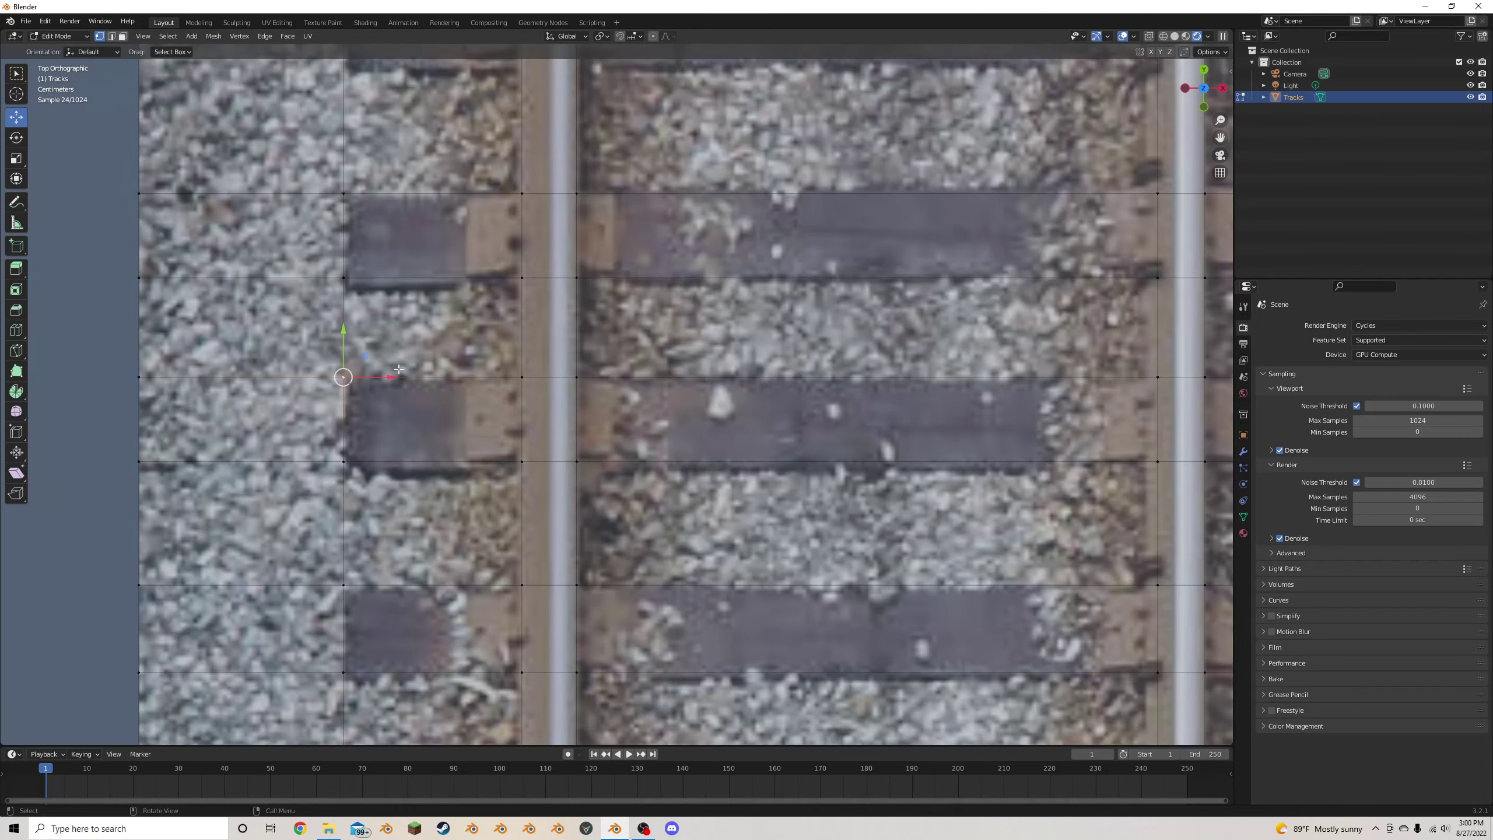
pyautogui.hotkey('shift', 'v')
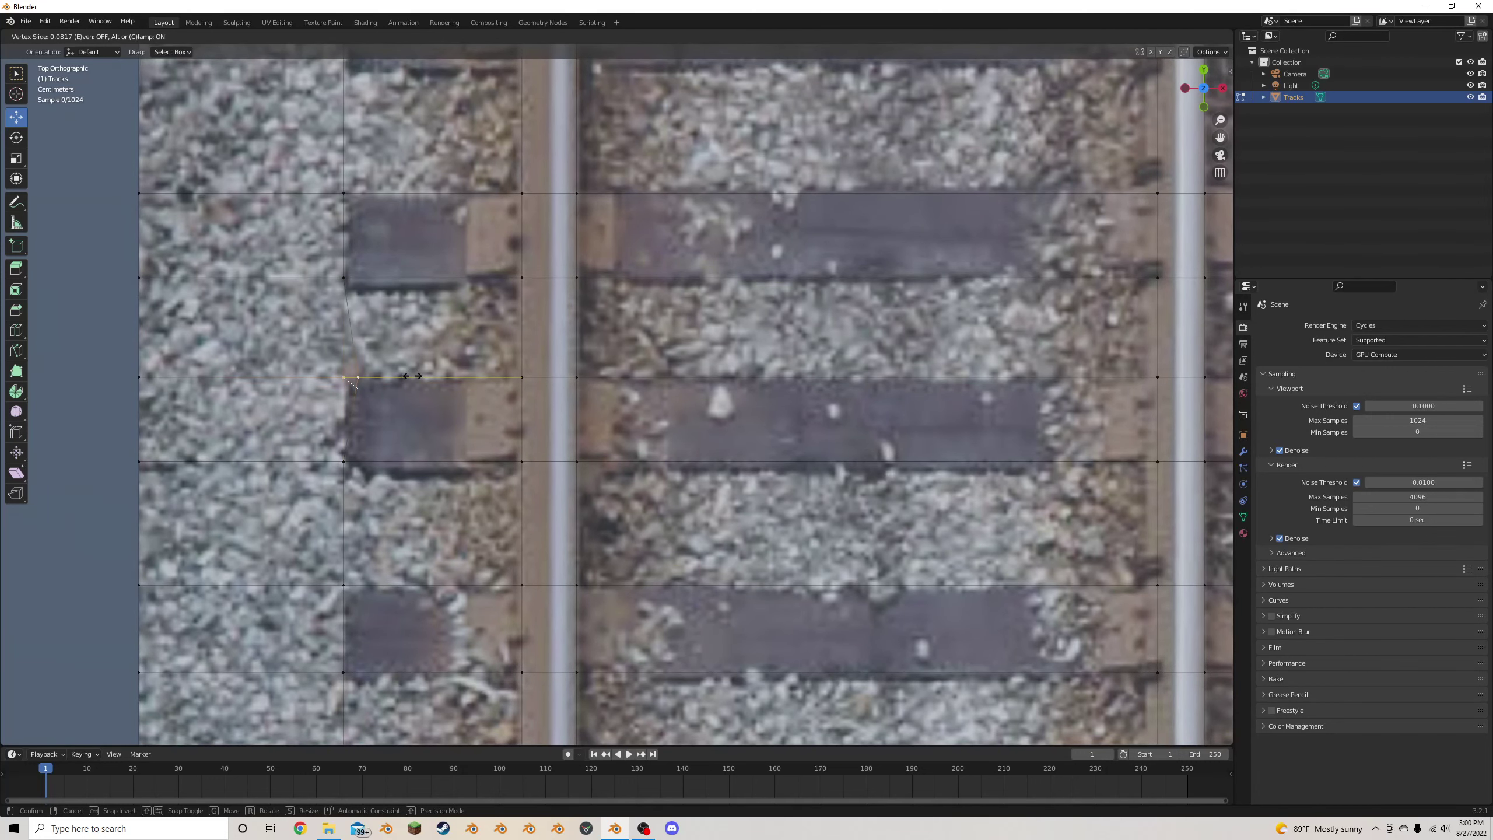
pyautogui.click(388, 333)
# Vertex-slide the two left corner vertices of the fourth tie from the bottom to fit the tie's end
pyautogui.click(346, 203)
pyautogui.press('g')
pyautogui.press('g')
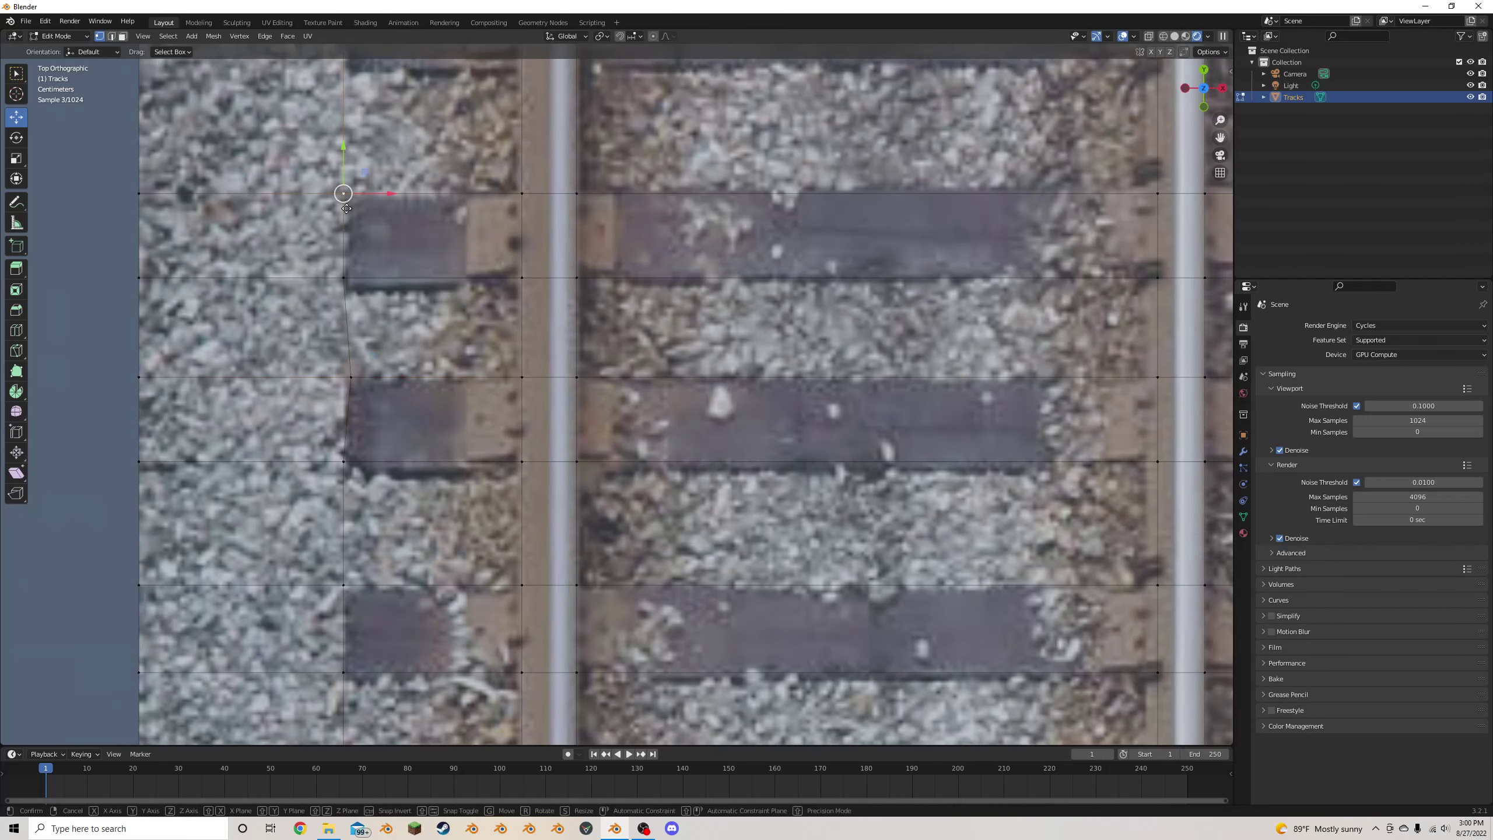
pyautogui.click(353, 206)
pyautogui.click(352, 288)
pyautogui.press('g')
pyautogui.press('g')
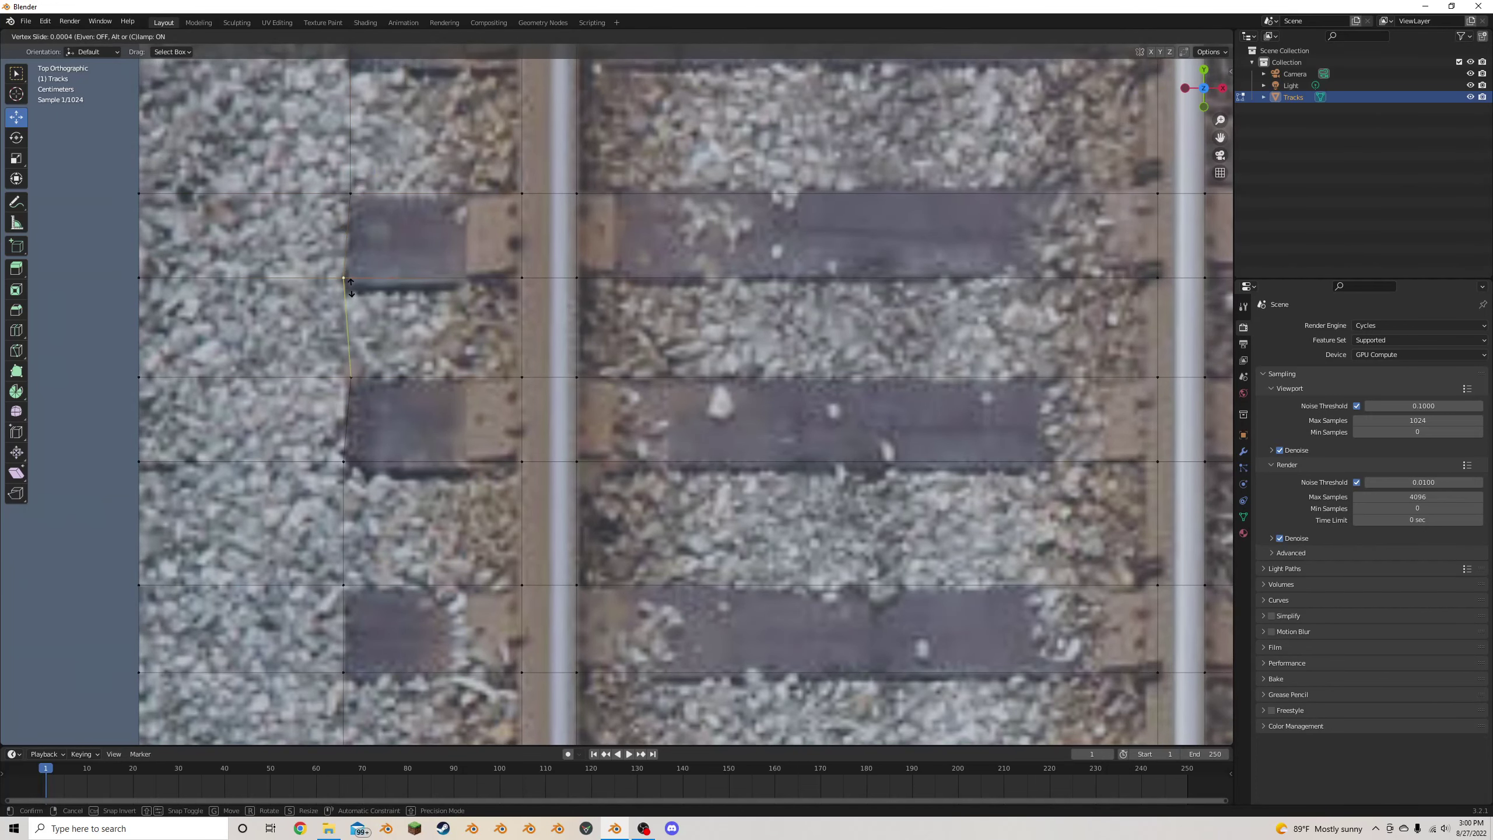
pyautogui.click(356, 299)
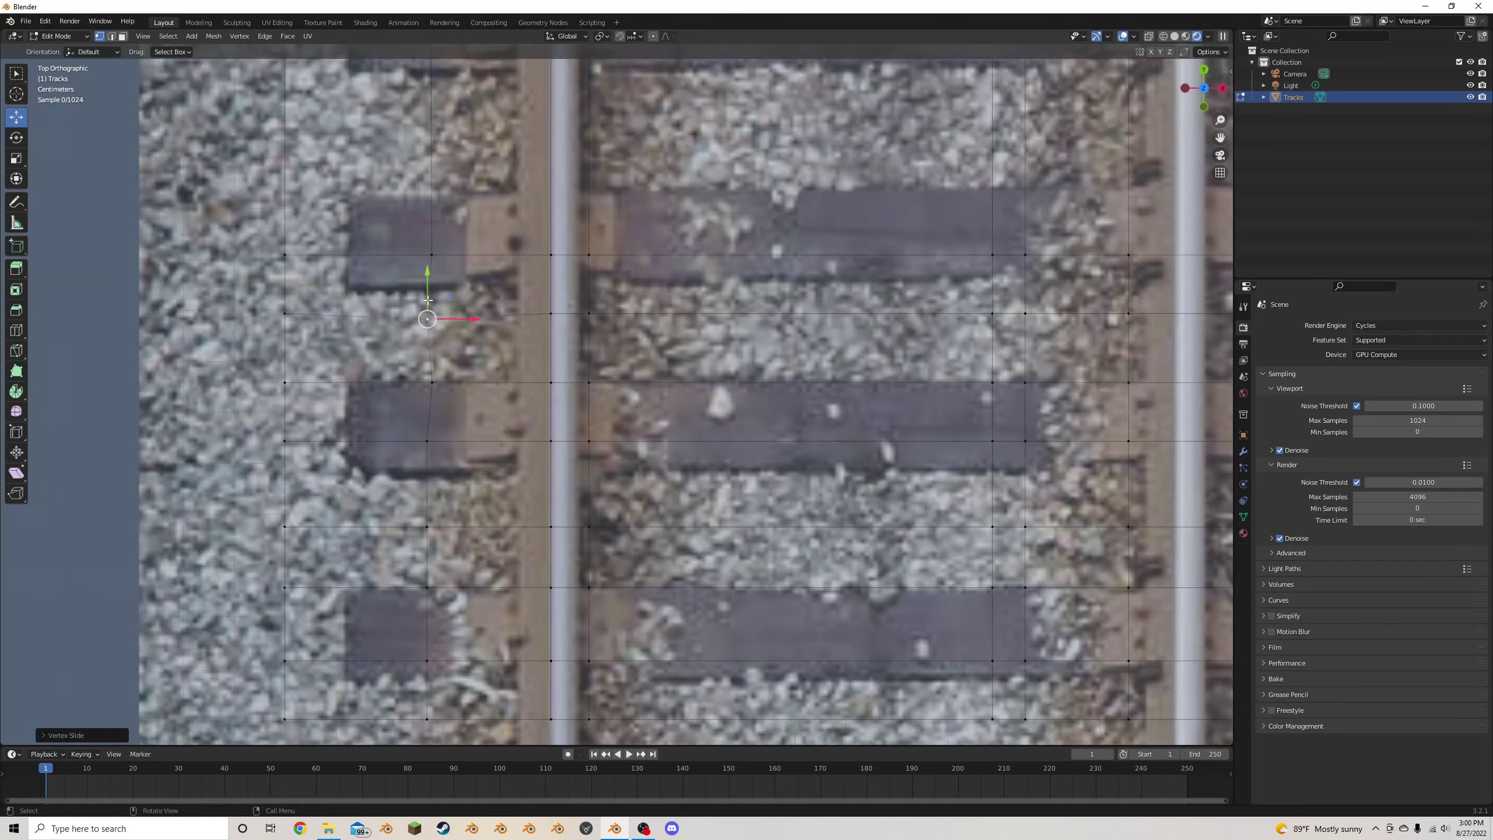
# Select the gravel faces and all track faces above the fourth tie from the bottom, and delete them with the Faces option
pyautogui.scroll(-3, 427, 300)
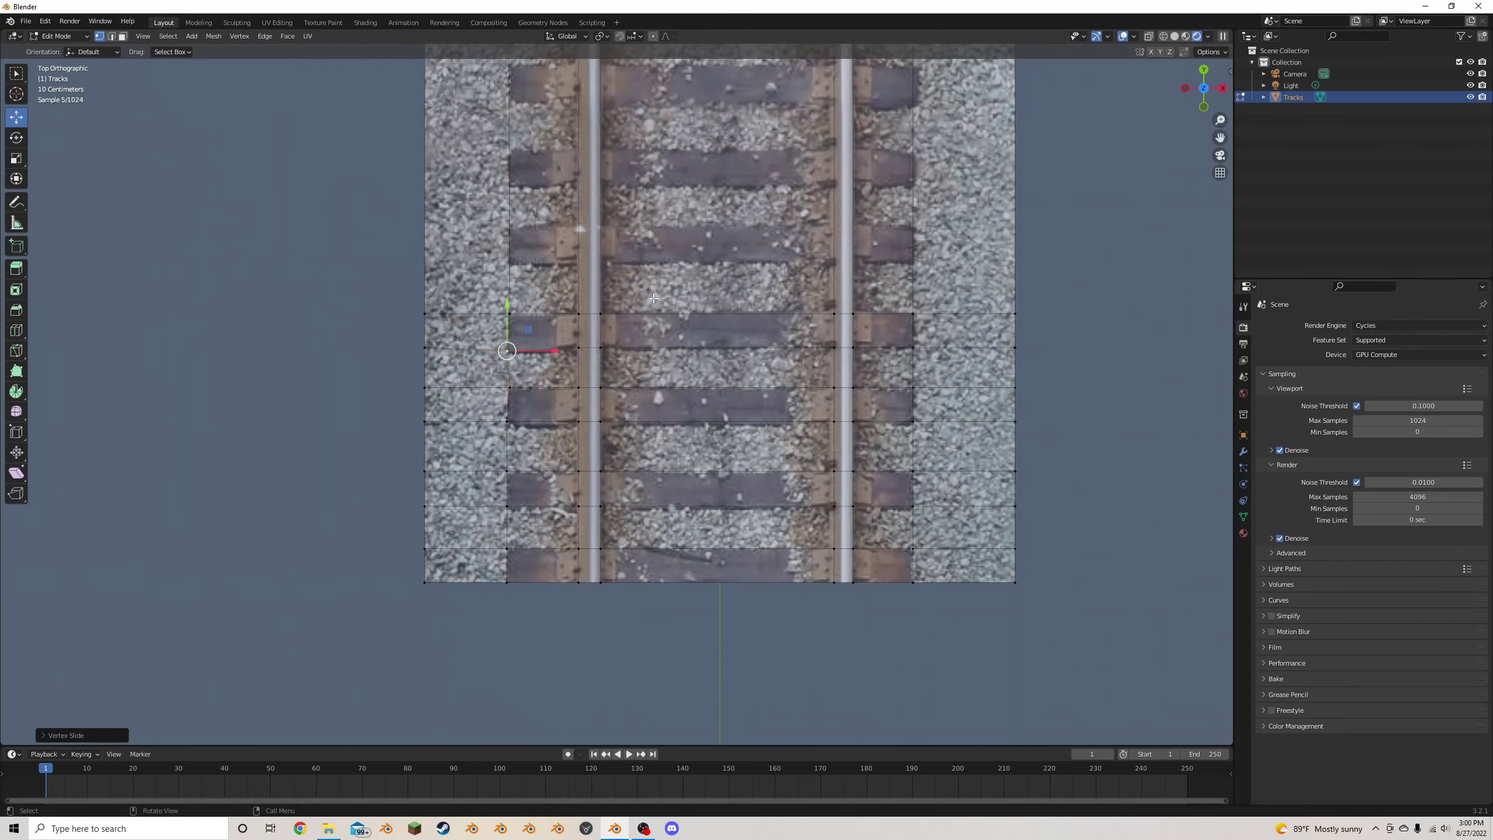
pyautogui.click(123, 36)
pyautogui.scroll(-3, 601, 304)
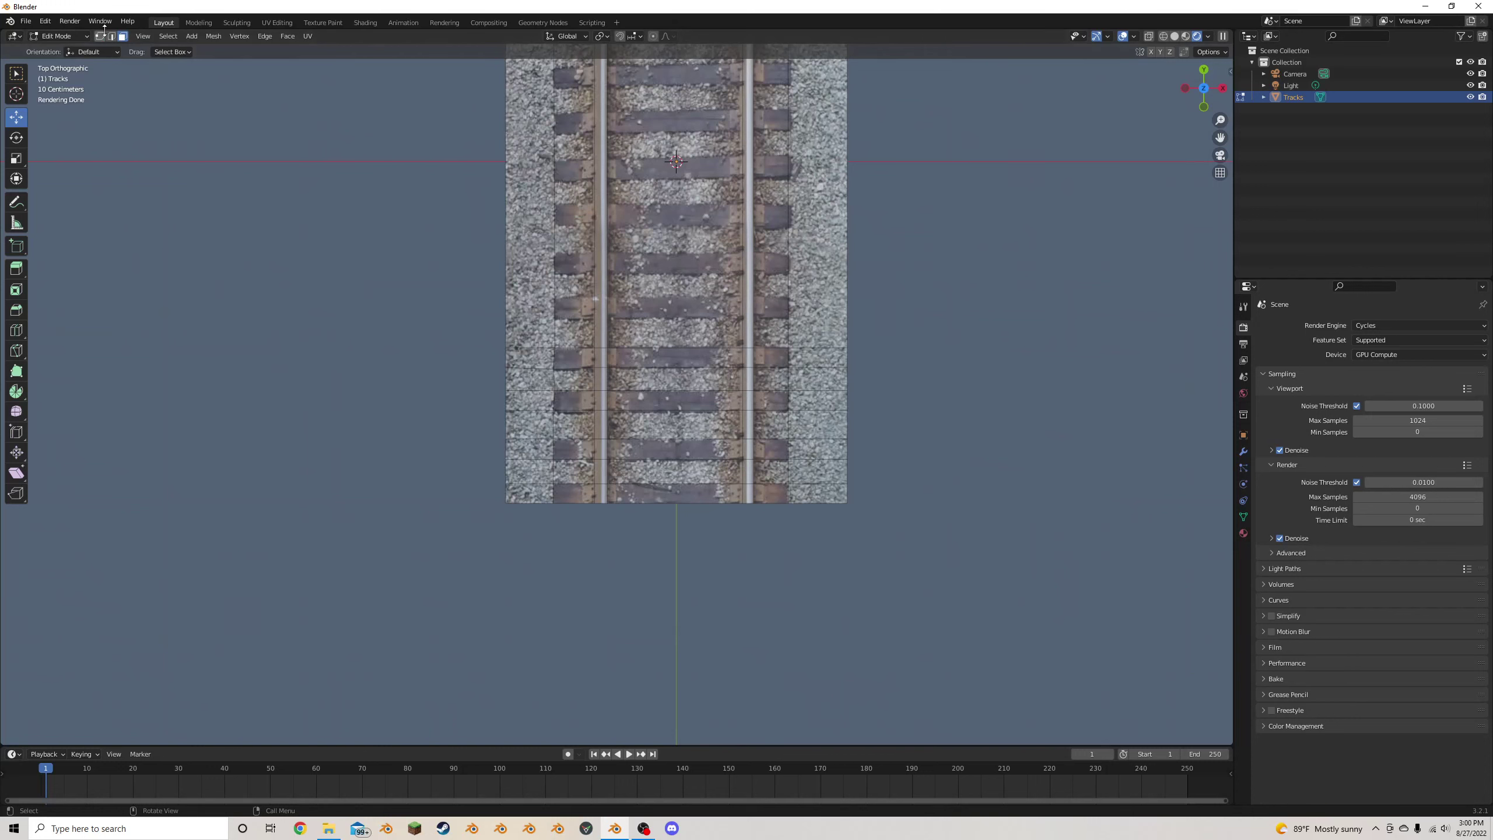
pyautogui.click(102, 39)
pyautogui.click(123, 37)
pyautogui.click(552, 291)
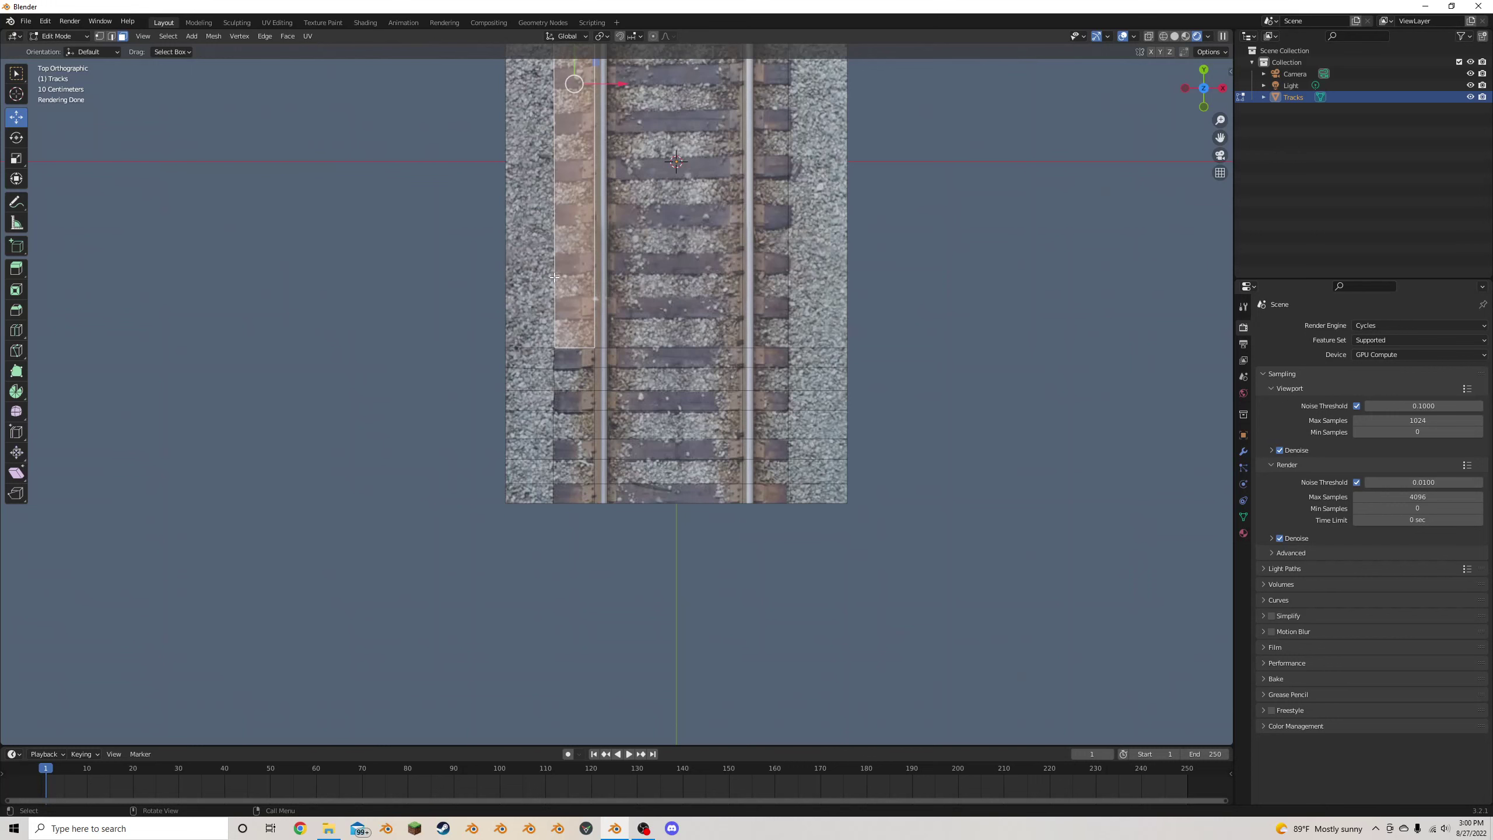
pyautogui.press('c')
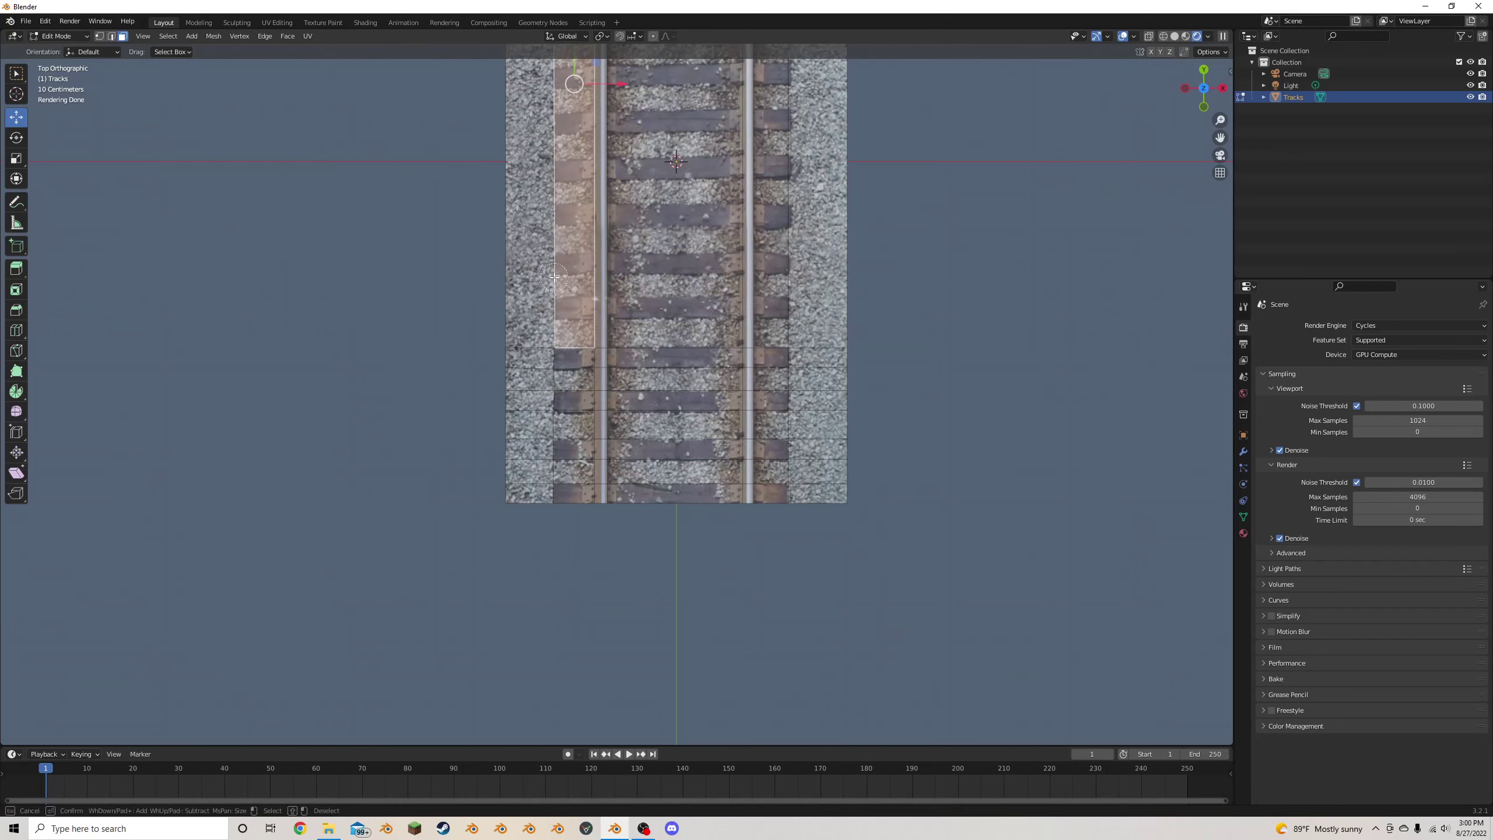
pyautogui.moveTo(532, 283); pyautogui.dragTo(504, 492)
pyautogui.moveTo(612, 244)
pyautogui.mouseDown()
pyautogui.moveTo(668, 245)
pyautogui.moveTo(823, 376)
pyautogui.moveTo(820, 471)
pyautogui.moveTo(836, 509)
pyautogui.moveTo(797, 470)
pyautogui.moveTo(647, 470)
pyautogui.moveTo(579, 424)
pyautogui.moveTo(735, 379)
pyautogui.moveTo(794, 420)
pyautogui.moveTo(775, 423)
pyautogui.moveTo(787, 352)
pyautogui.mouseUp()
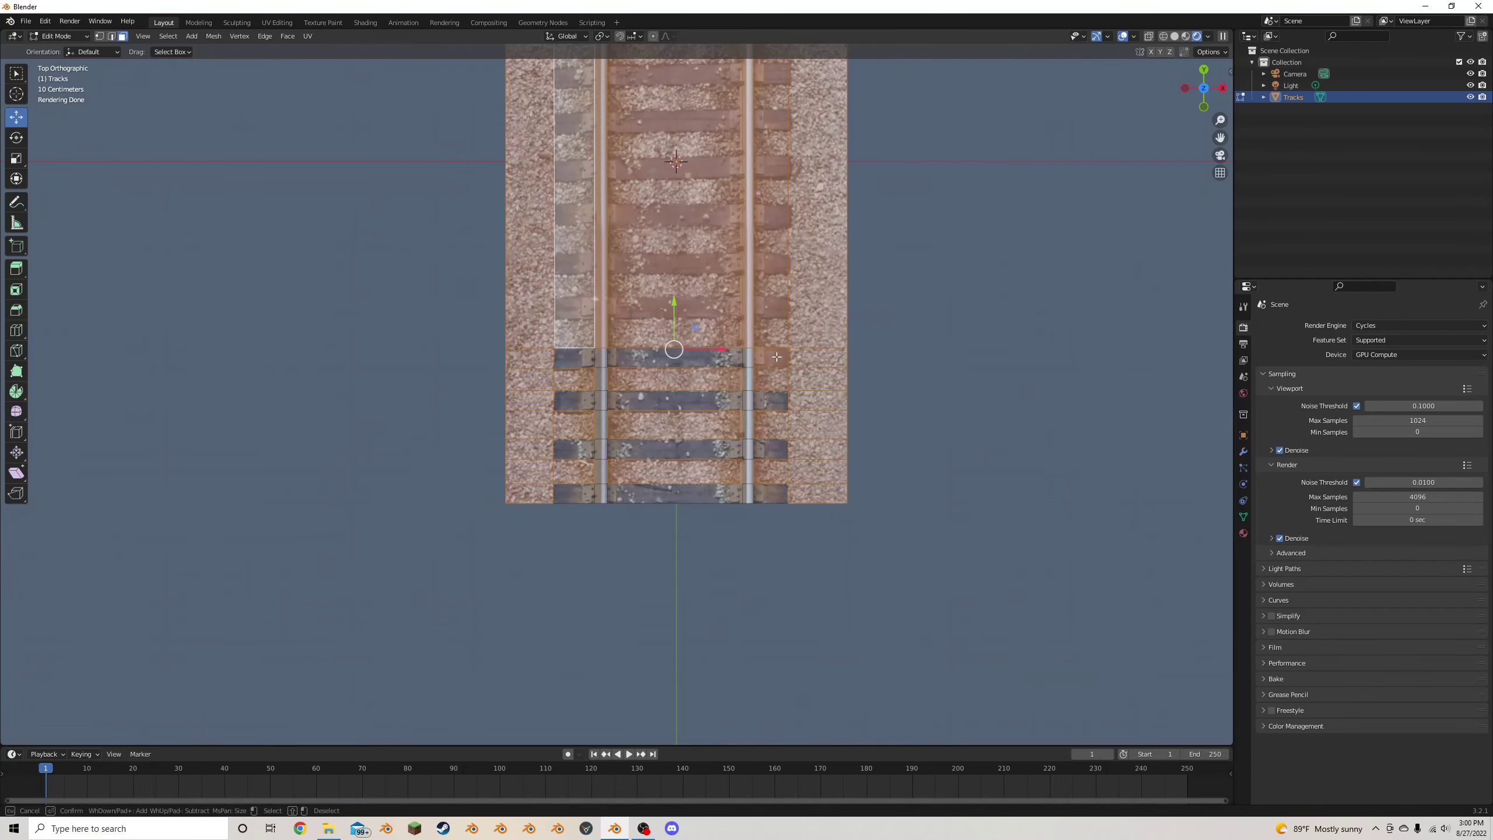
pyautogui.scroll(3, 777, 347)
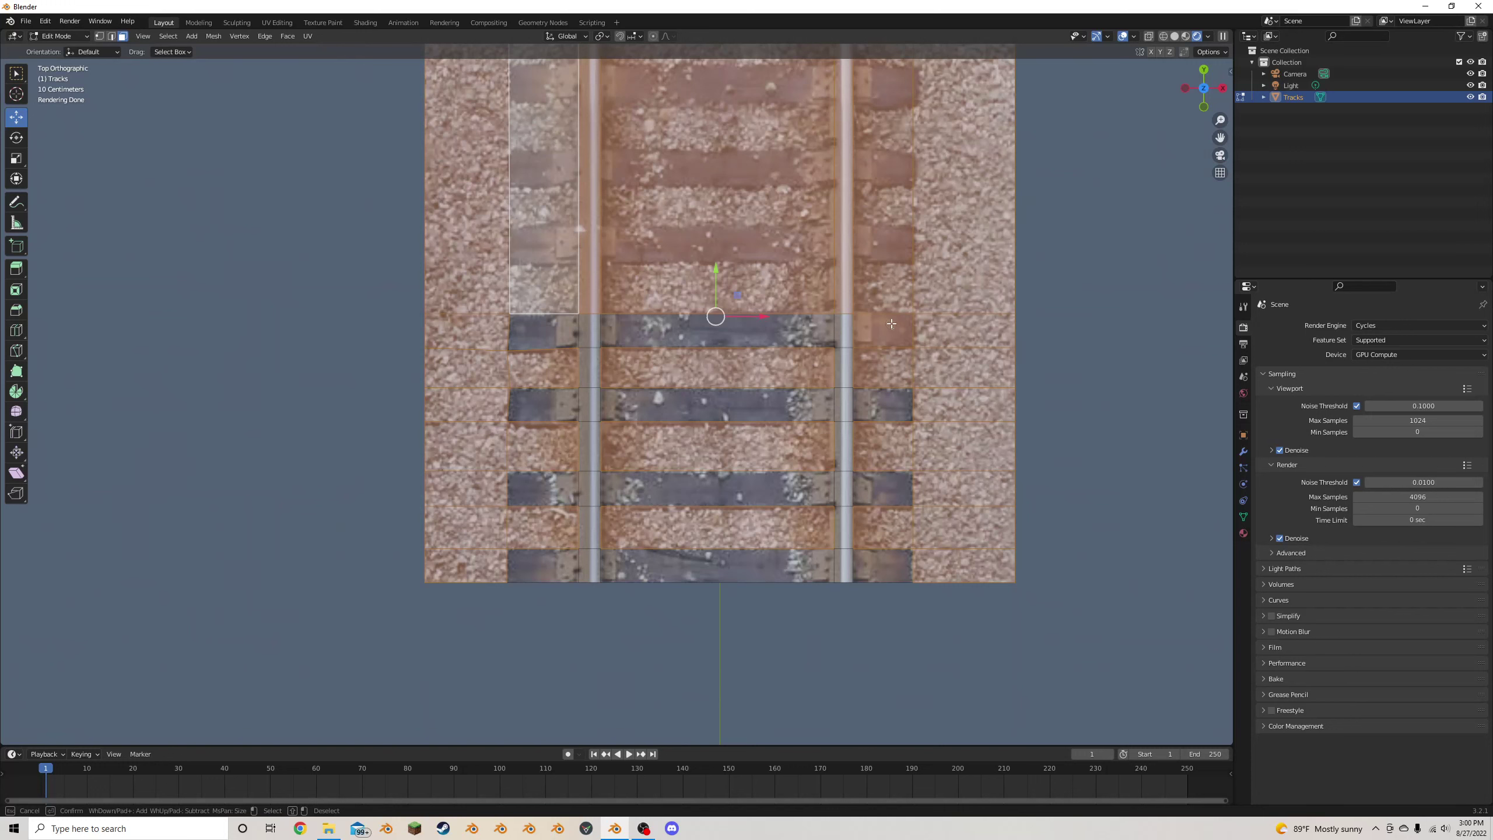
pyautogui.click(871, 331)
pyautogui.press('Escape')
pyautogui.scroll(-2, 840, 324)
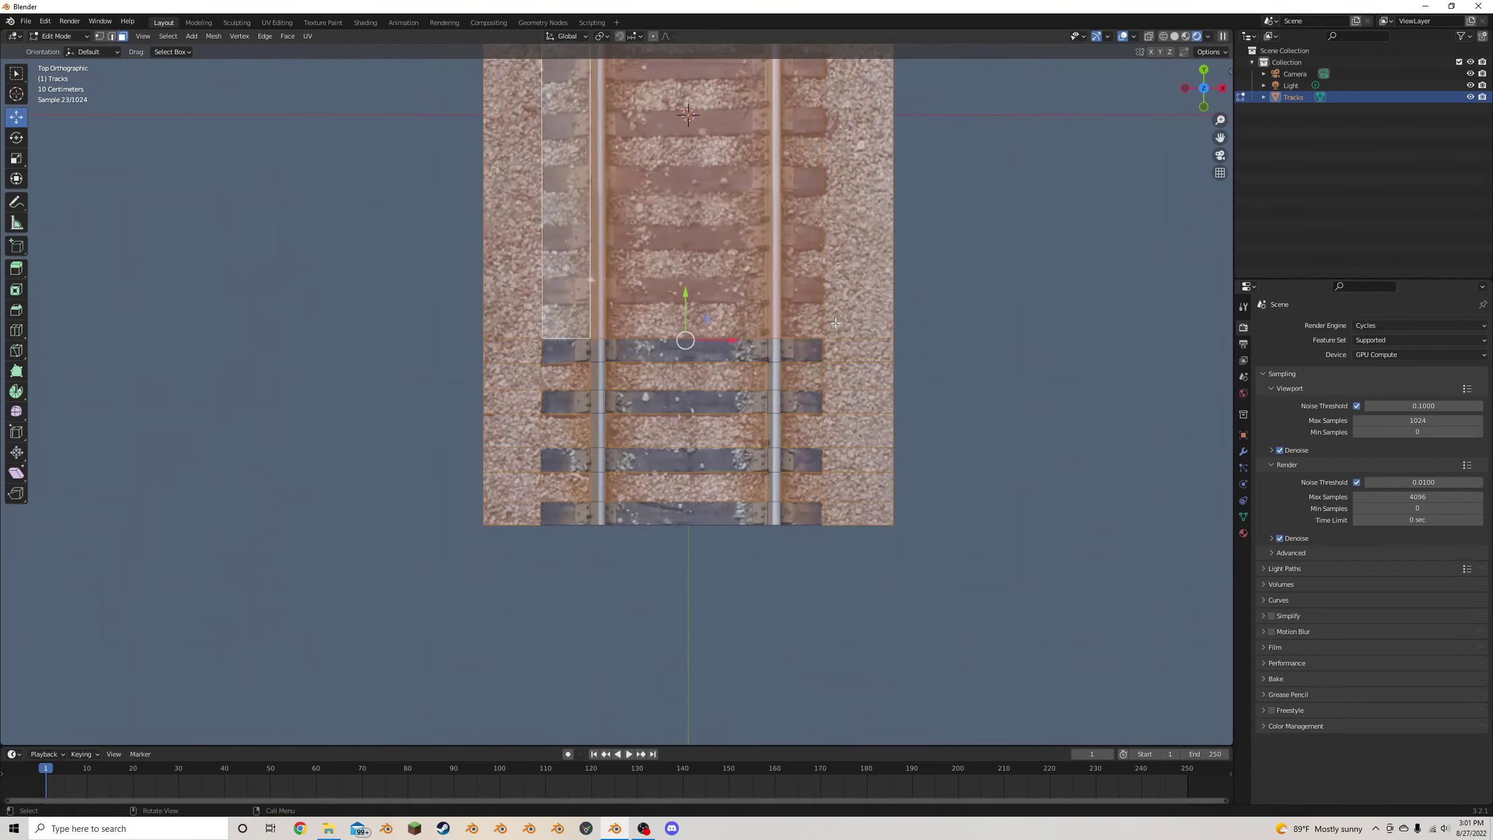
pyautogui.scroll(-1, 824, 324)
pyautogui.press('x')
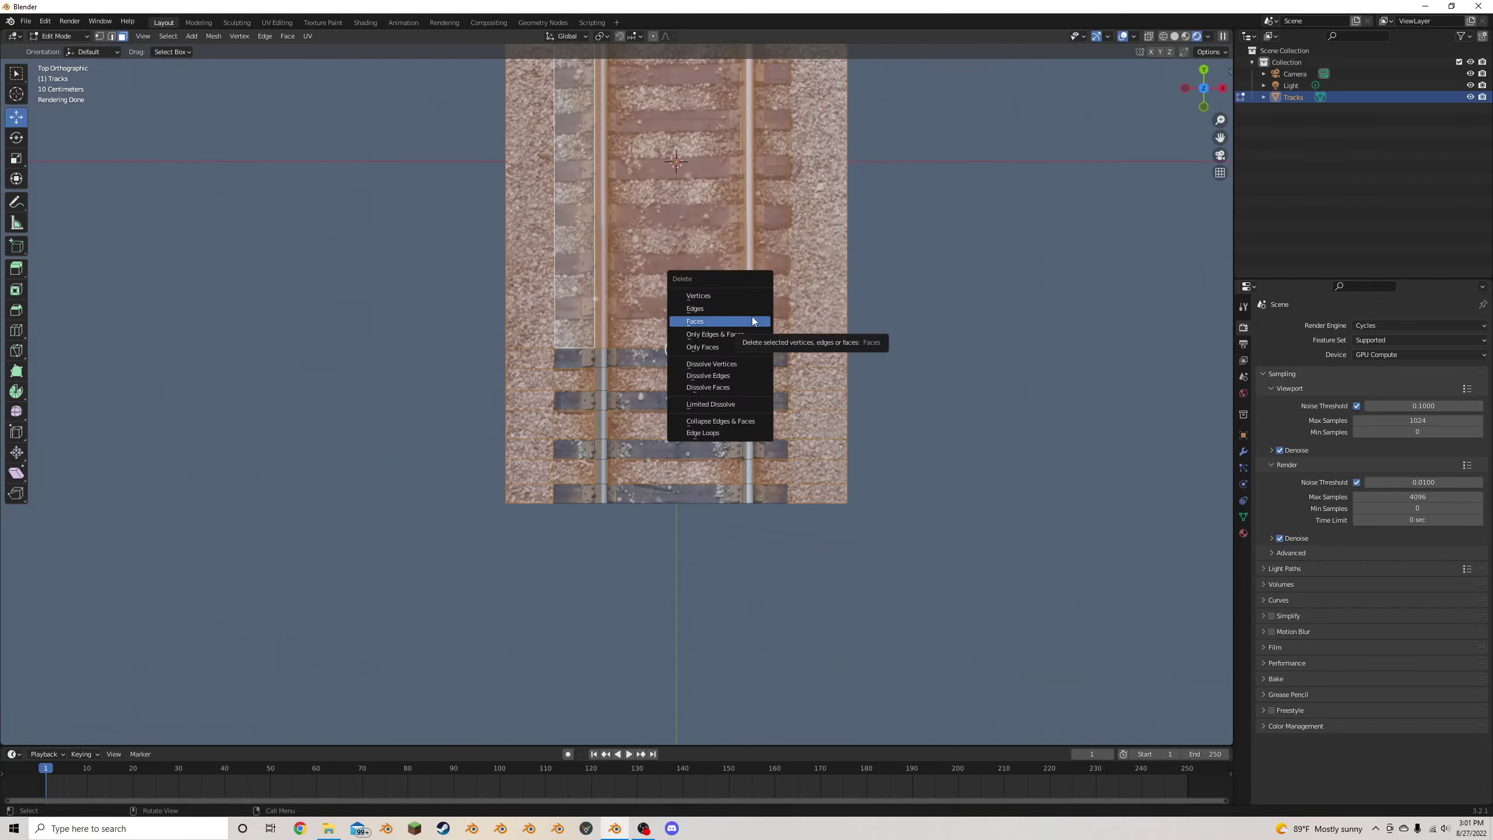
pyautogui.click(753, 322)
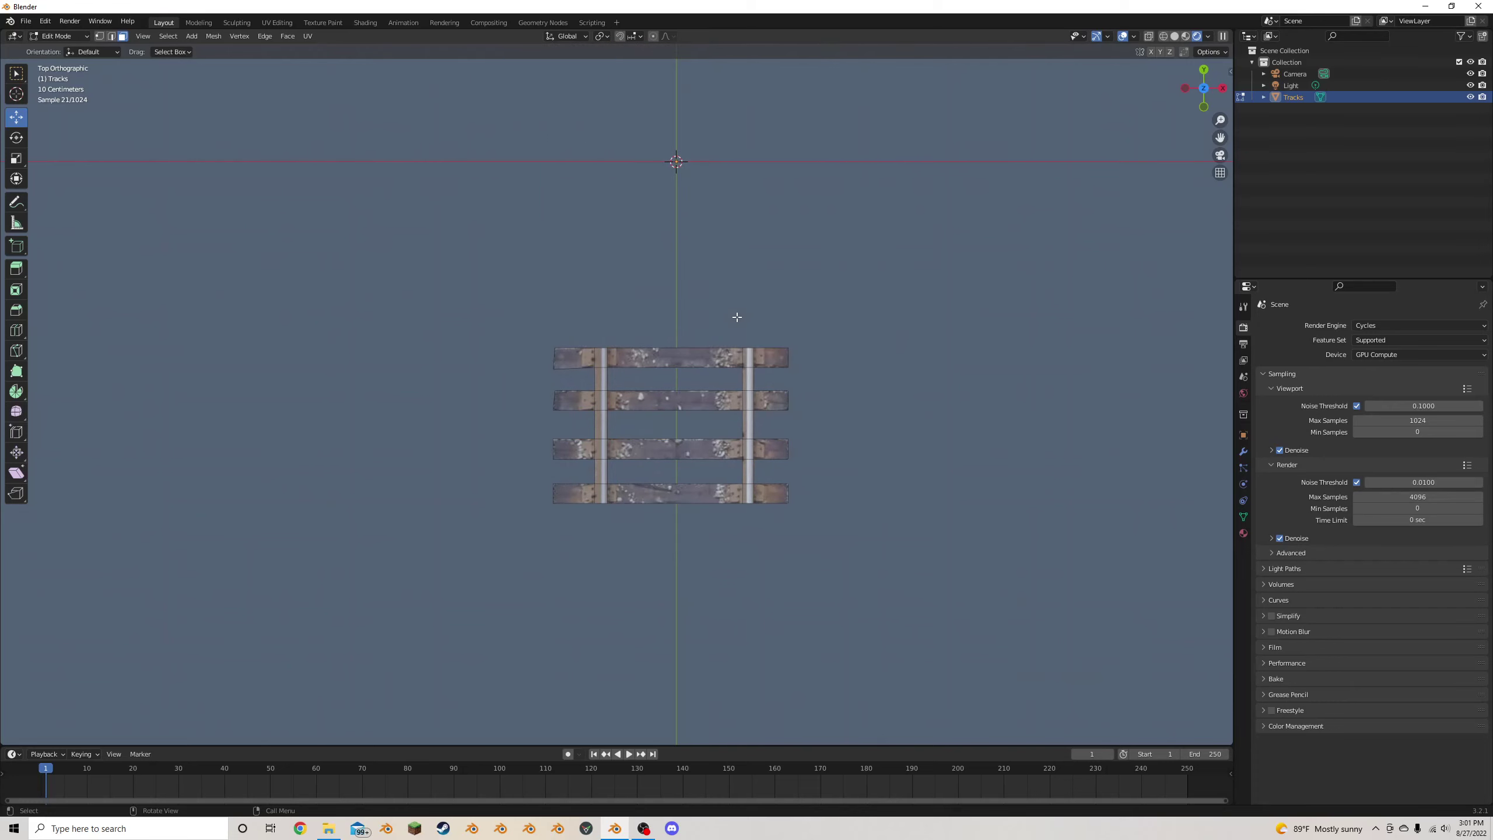
# Extrude the flat tie and rail faces into solid wooden beams and raised rails with a flared profile
pyautogui.moveTo(738, 318); pyautogui.dragTo(726, 410, button='middle')
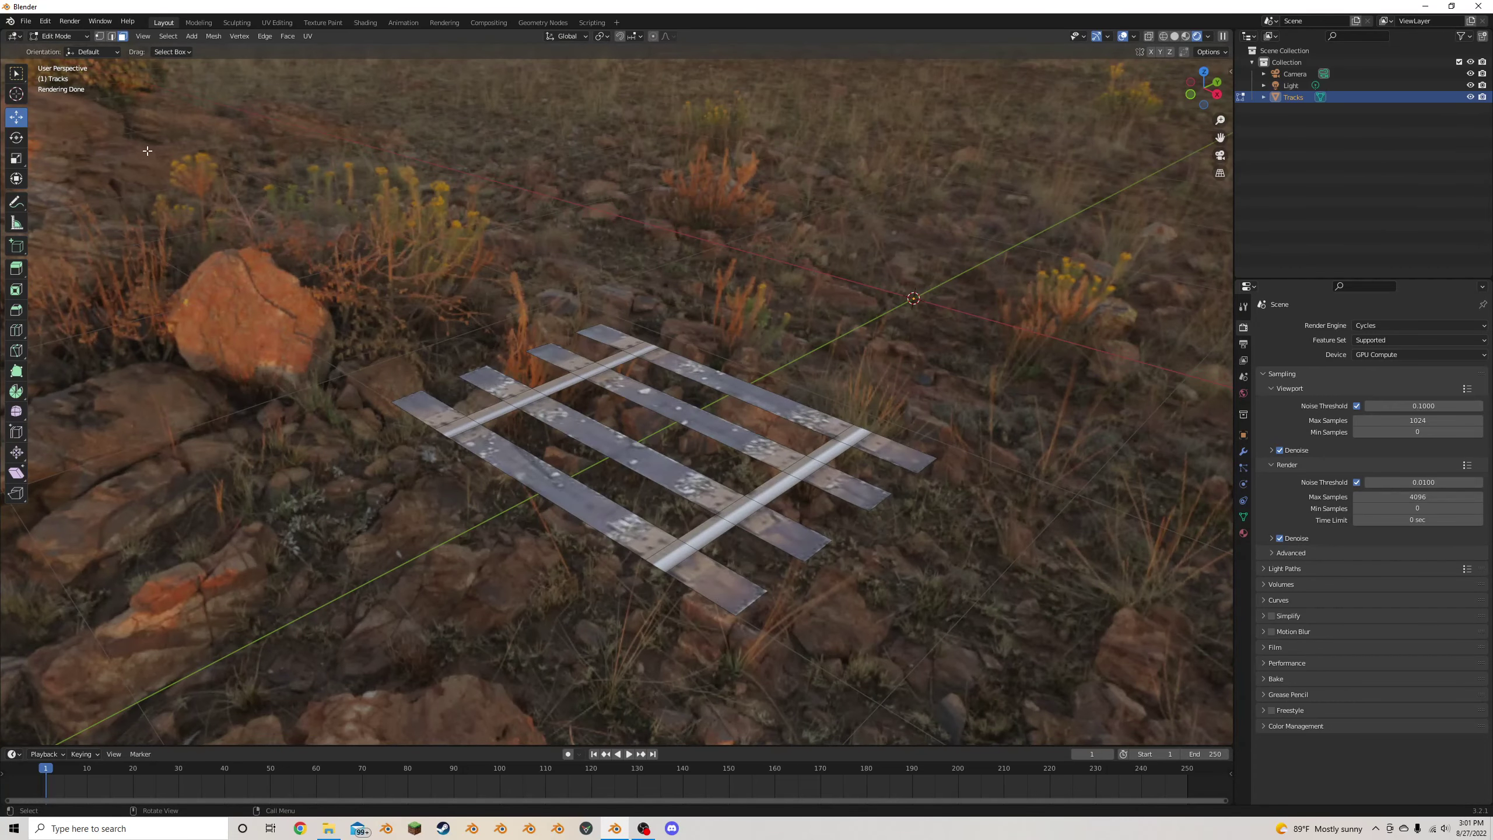
pyautogui.scroll(2, 927, 393)
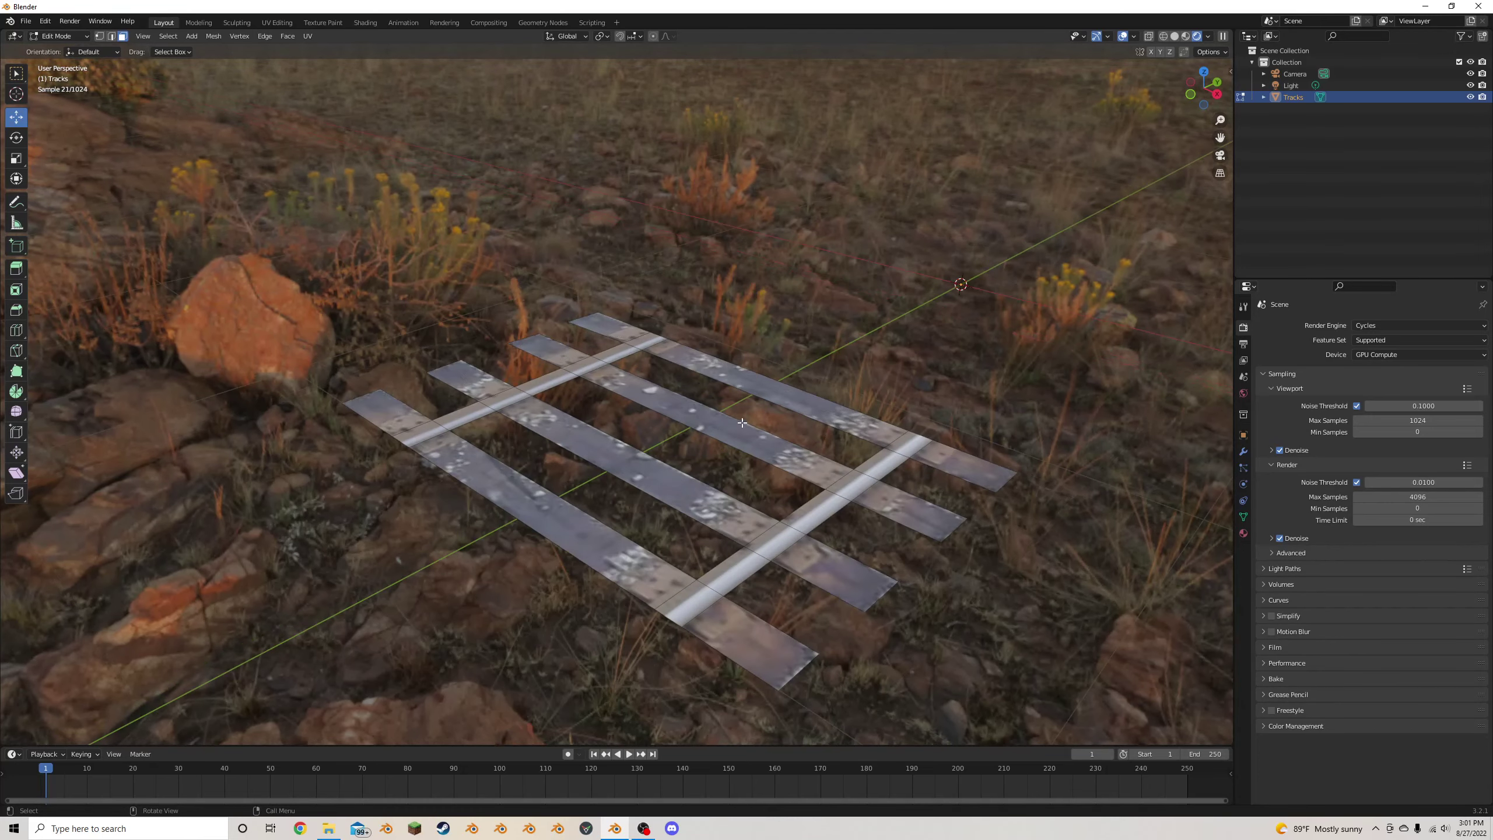
pyautogui.press('a')
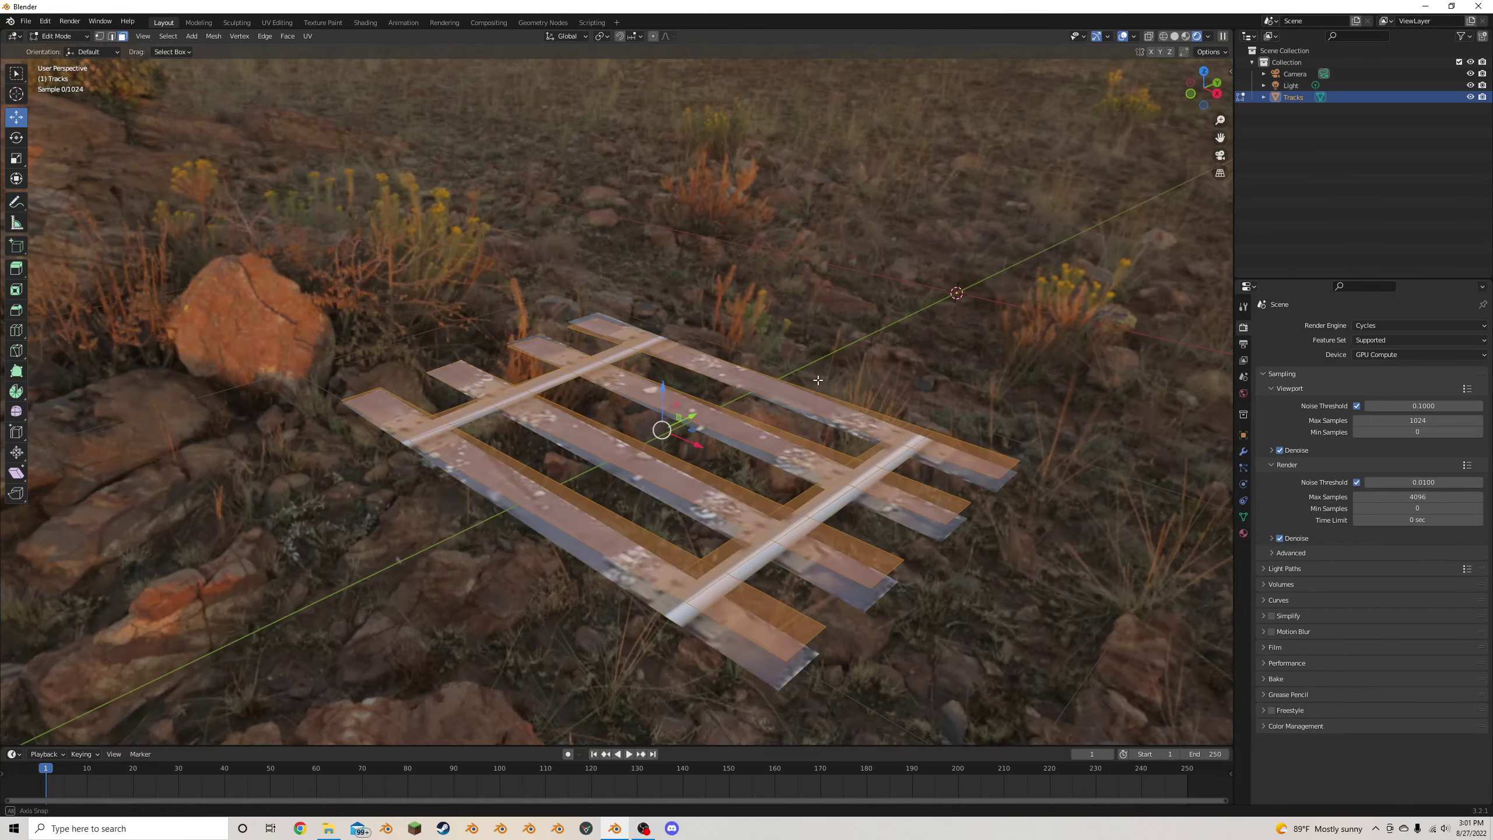
pyautogui.moveTo(927, 394); pyautogui.dragTo(798, 395, button='middle')
pyautogui.hotkey('alt', 'e')
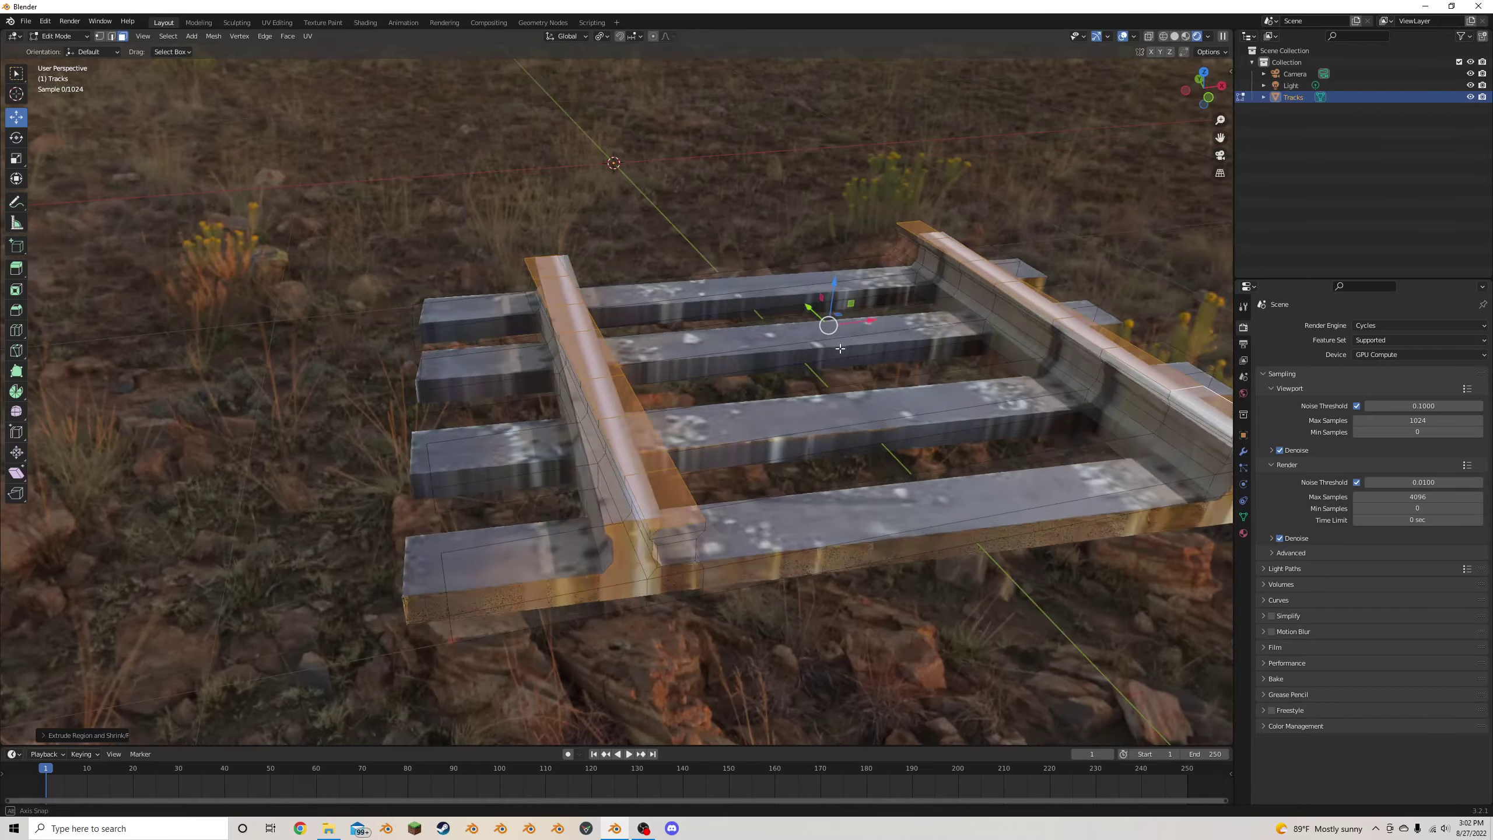
# Move the extruded top faces of both rails slightly upward along the Z axis
pyautogui.moveTo(799, 376); pyautogui.dragTo(942, 296, button='middle')
pyautogui.scroll(3, 941, 296)
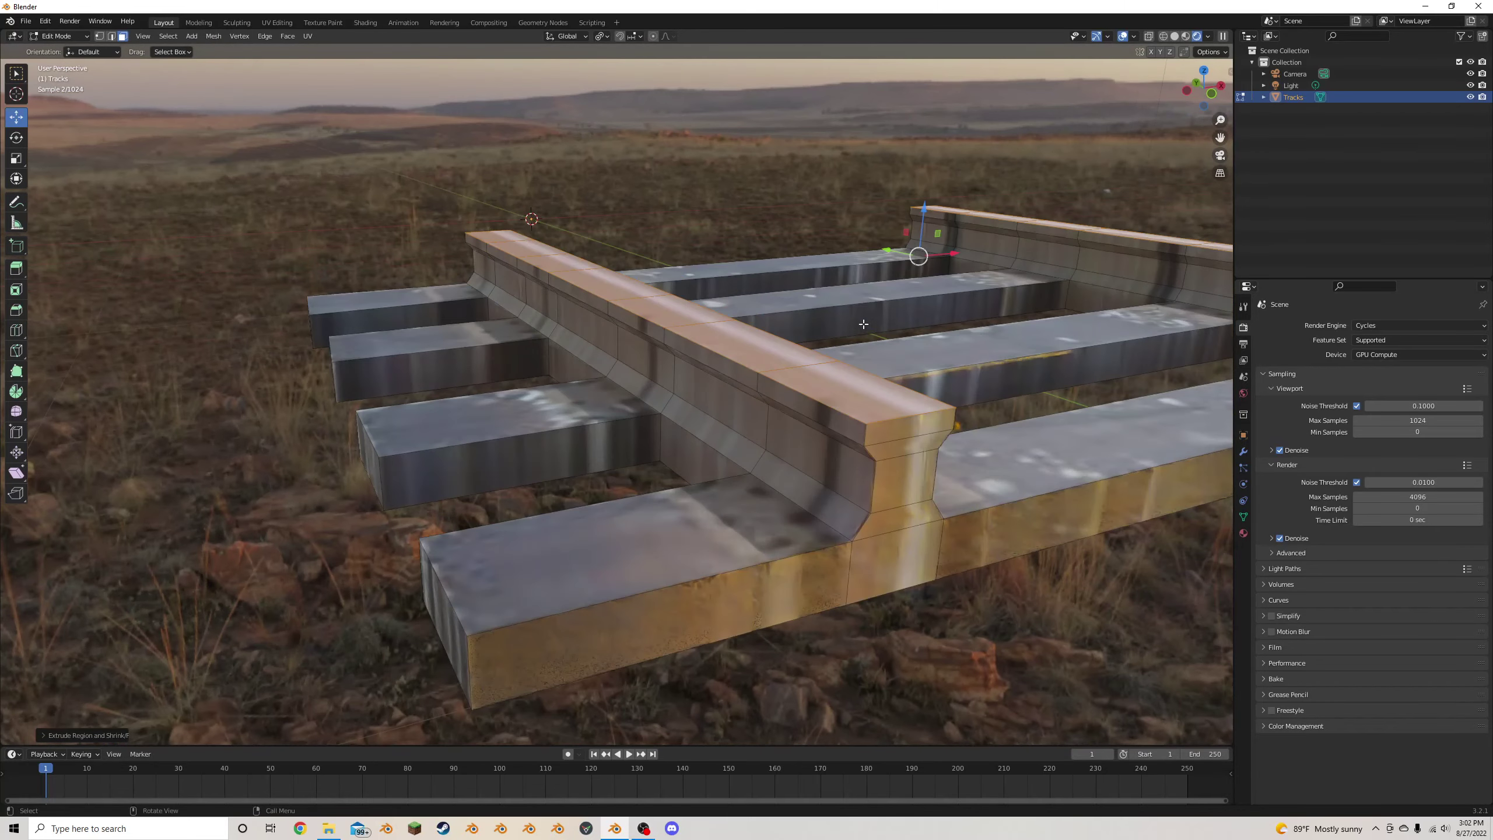
pyautogui.press('g')
pyautogui.press('z')
pyautogui.click(941, 294)
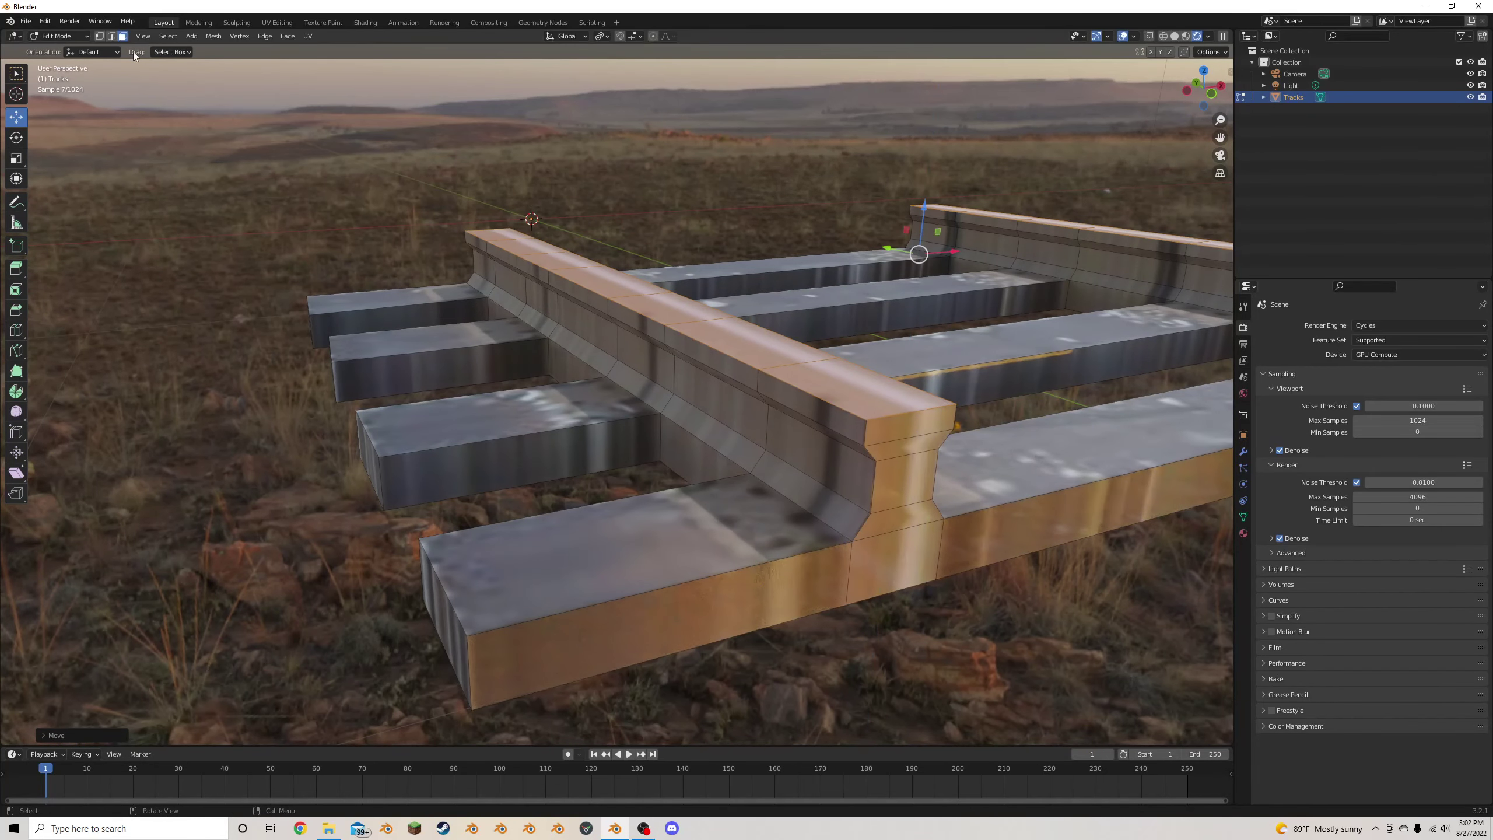
# Select the long top edge loops of both rails and bevel them with a width of about 0.011 m
pyautogui.click(111, 37)
pyautogui.click(573, 266)
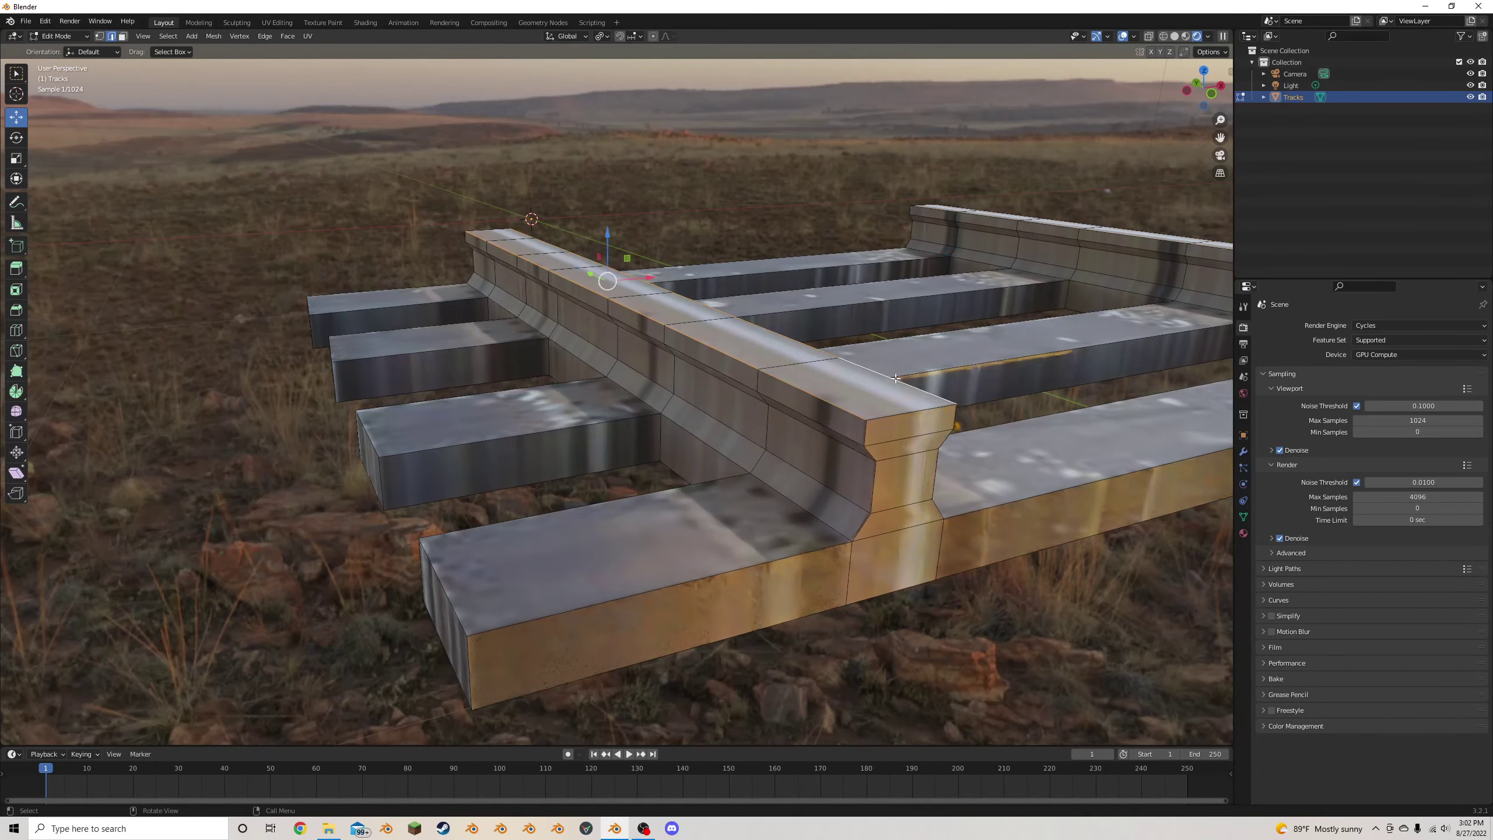
pyautogui.scroll(-3, 610, 240)
pyautogui.moveTo(1007, 327); pyautogui.dragTo(920, 620, button='middle')
pyautogui.scroll(4, 920, 619)
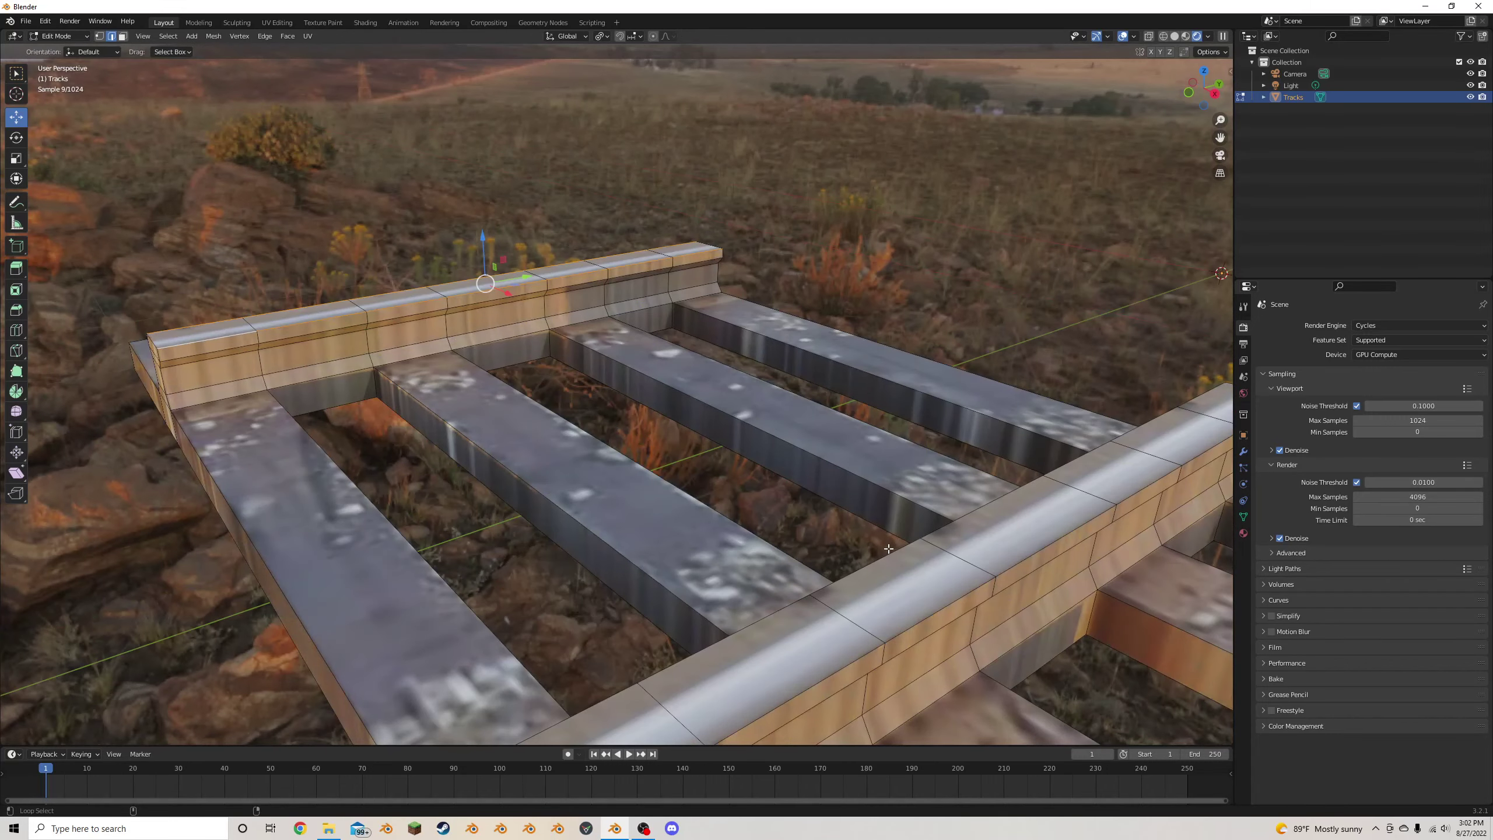
pyautogui.keyDown('alt'); pyautogui.click(920, 619); pyautogui.keyUp('alt')
pyautogui.scroll(-3, 920, 619)
pyautogui.moveTo(920, 619); pyautogui.dragTo(980, 463, button='middle')
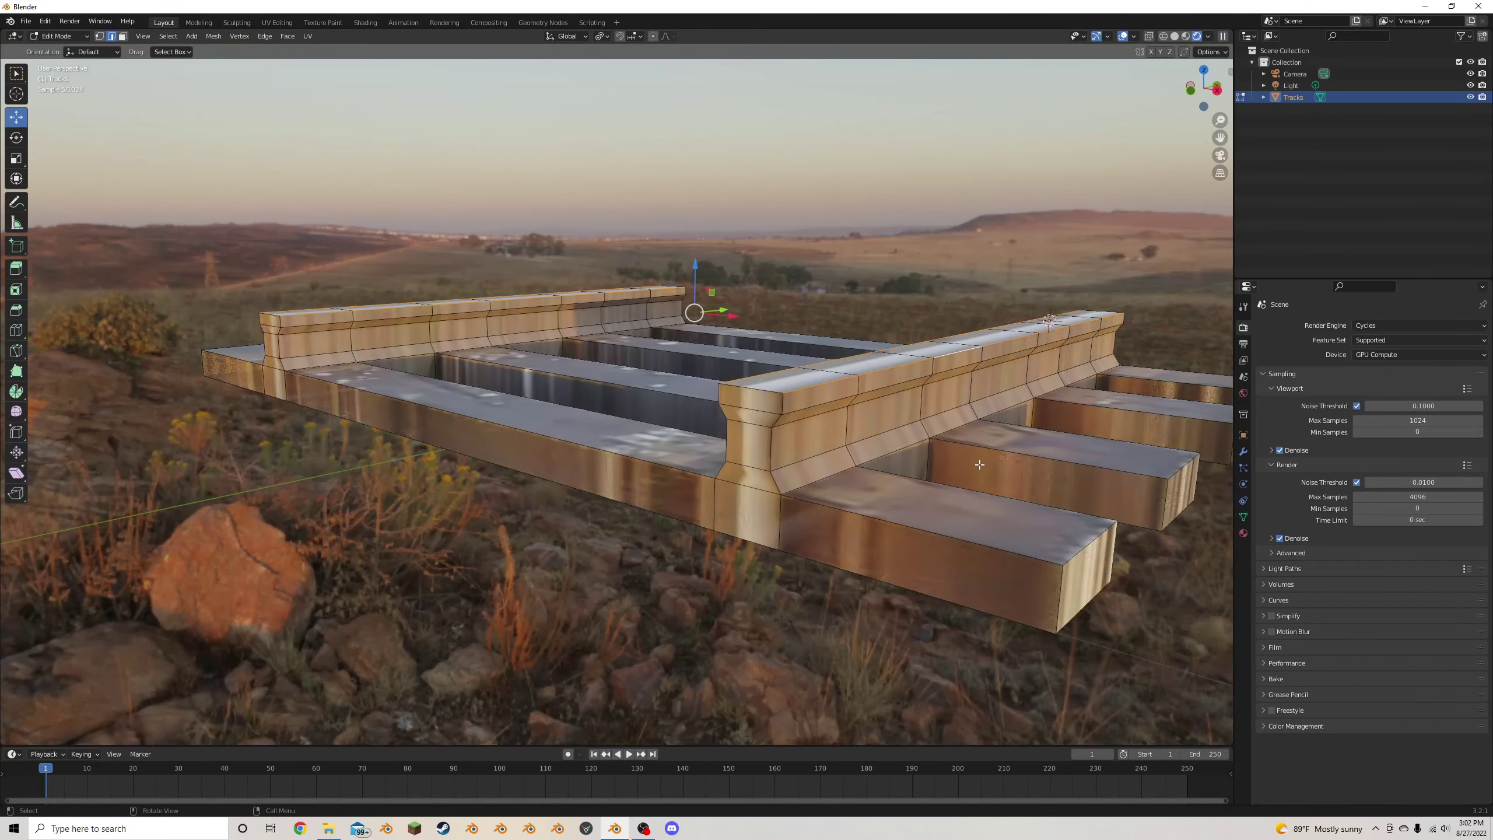
pyautogui.hotkey('ctrl', 'b')
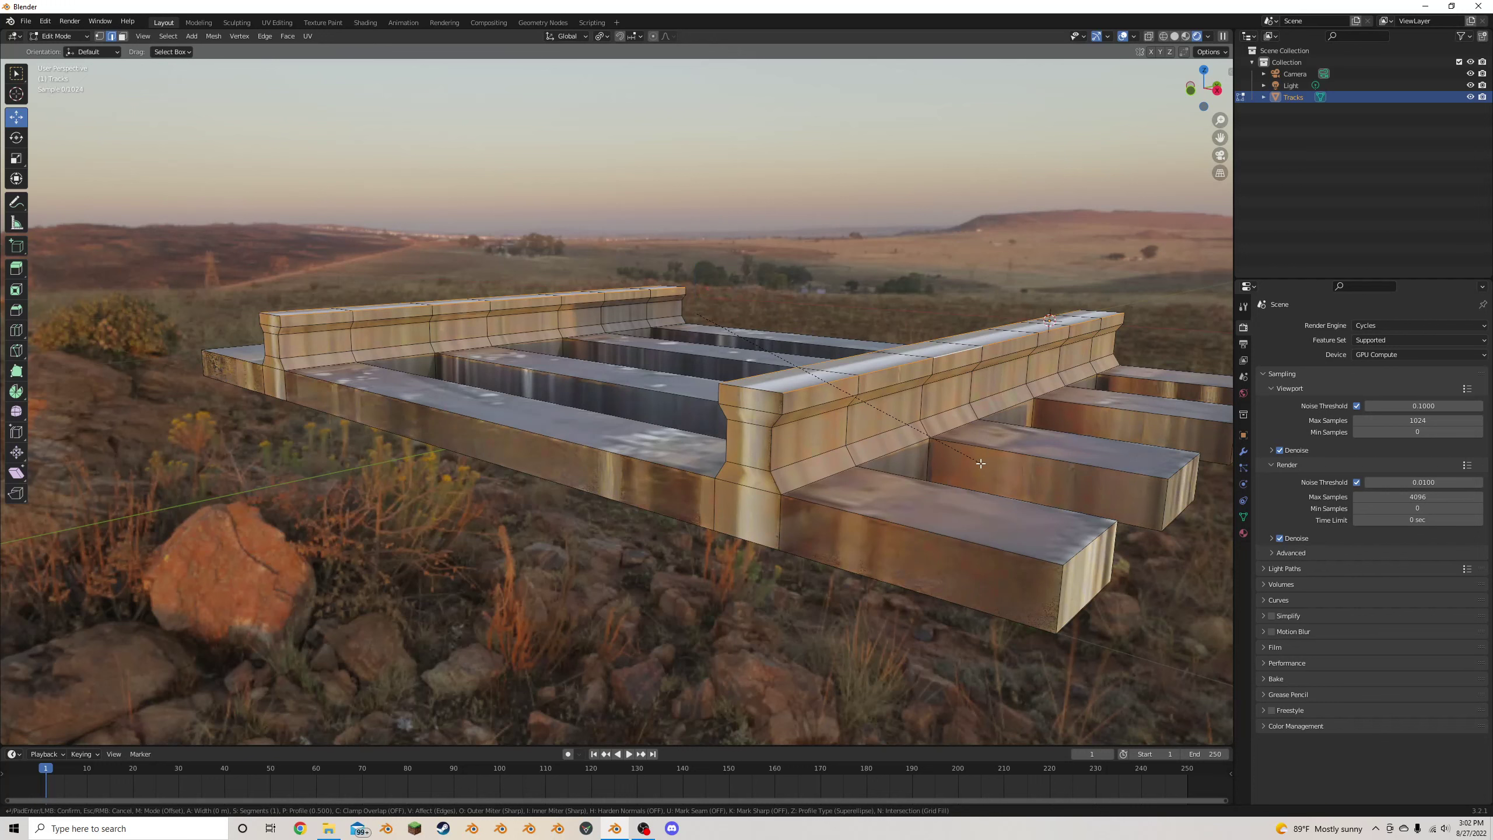
pyautogui.click(988, 468)
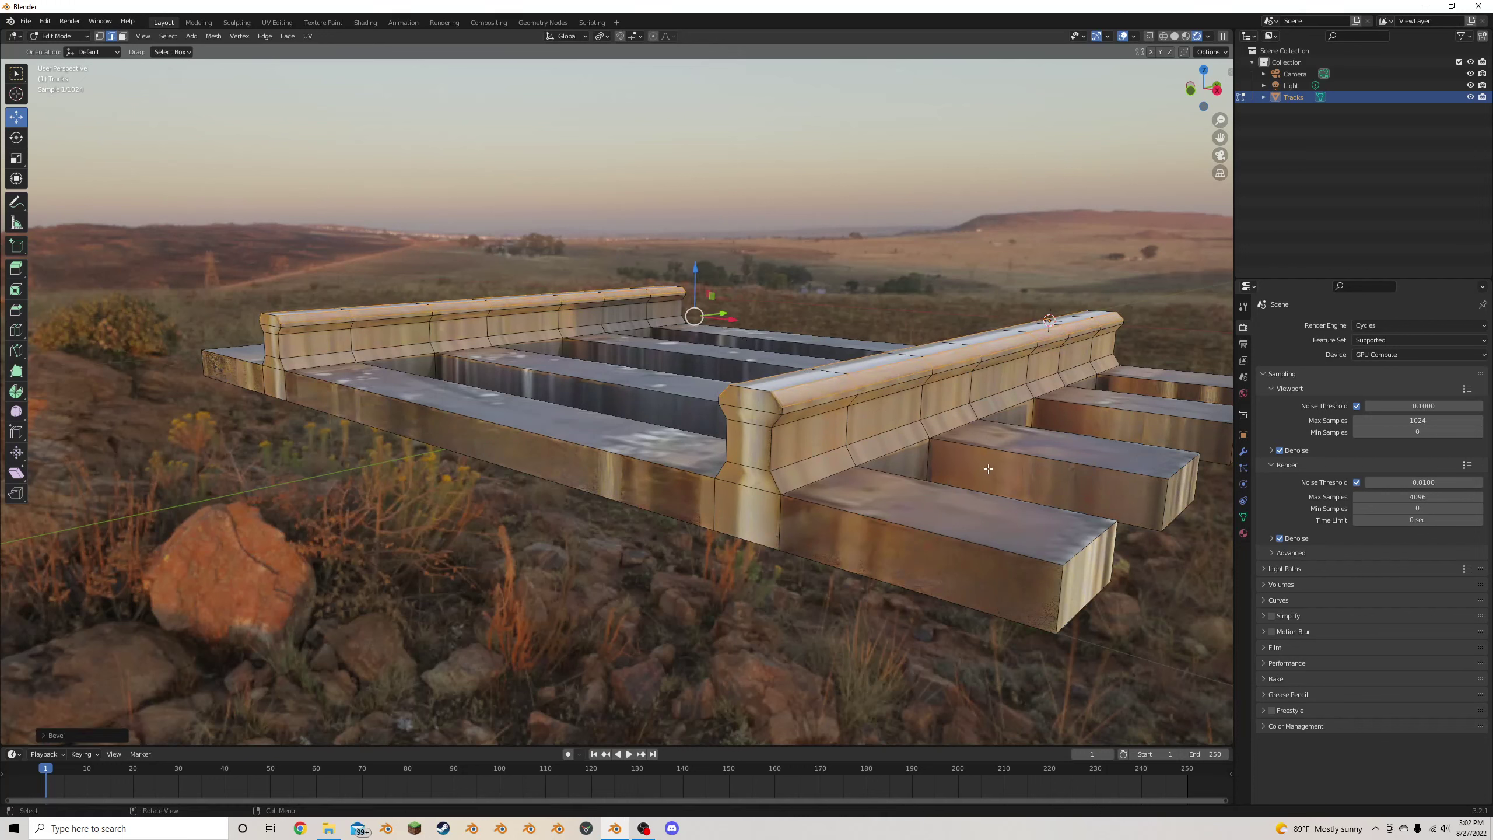
# Set the rail bevel to 3 segments and check the rounded rail tops in Object Mode
pyautogui.click(100, 737)
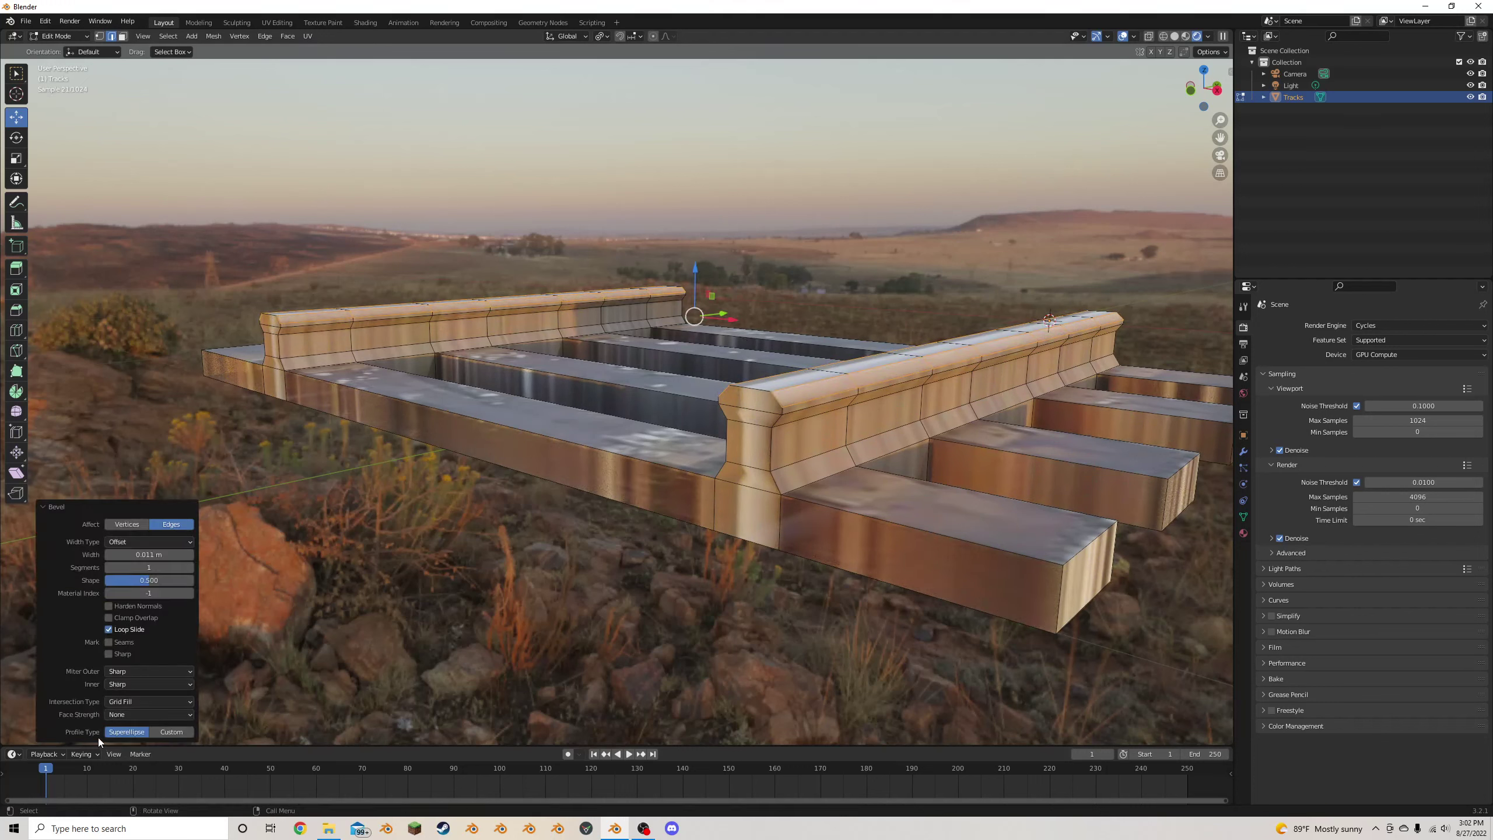
pyautogui.click(191, 568)
pyautogui.click(192, 568)
pyautogui.moveTo(699, 523); pyautogui.dragTo(800, 520, button='middle')
pyautogui.scroll(-2, 781, 570)
pyautogui.press('Tab')
pyautogui.scroll(3, 800, 520)
pyautogui.press('Tab')
# Select the outer edges of all four wooden ties, bevel them slightly with 3 segments, and return to Object Mode
pyautogui.click(704, 588)
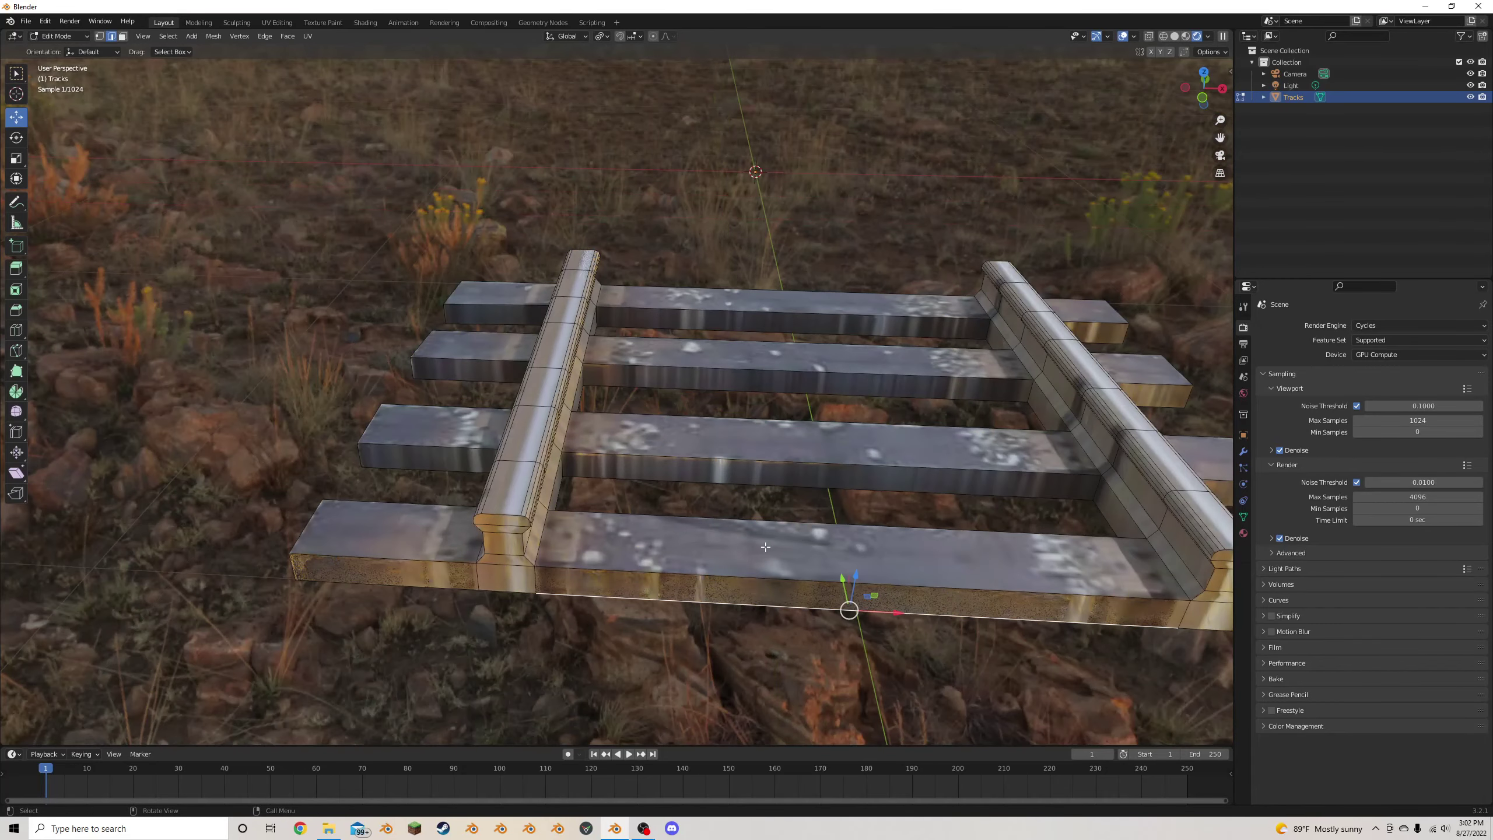
pyautogui.click(397, 548)
pyautogui.moveTo(397, 549); pyautogui.dragTo(447, 378, button='middle')
pyautogui.press('c')
pyautogui.scroll(-5, 446, 379)
pyautogui.moveTo(444, 388); pyautogui.dragTo(438, 328)
pyautogui.press('Escape')
pyautogui.moveTo(480, 356); pyautogui.dragTo(491, 412, button='middle')
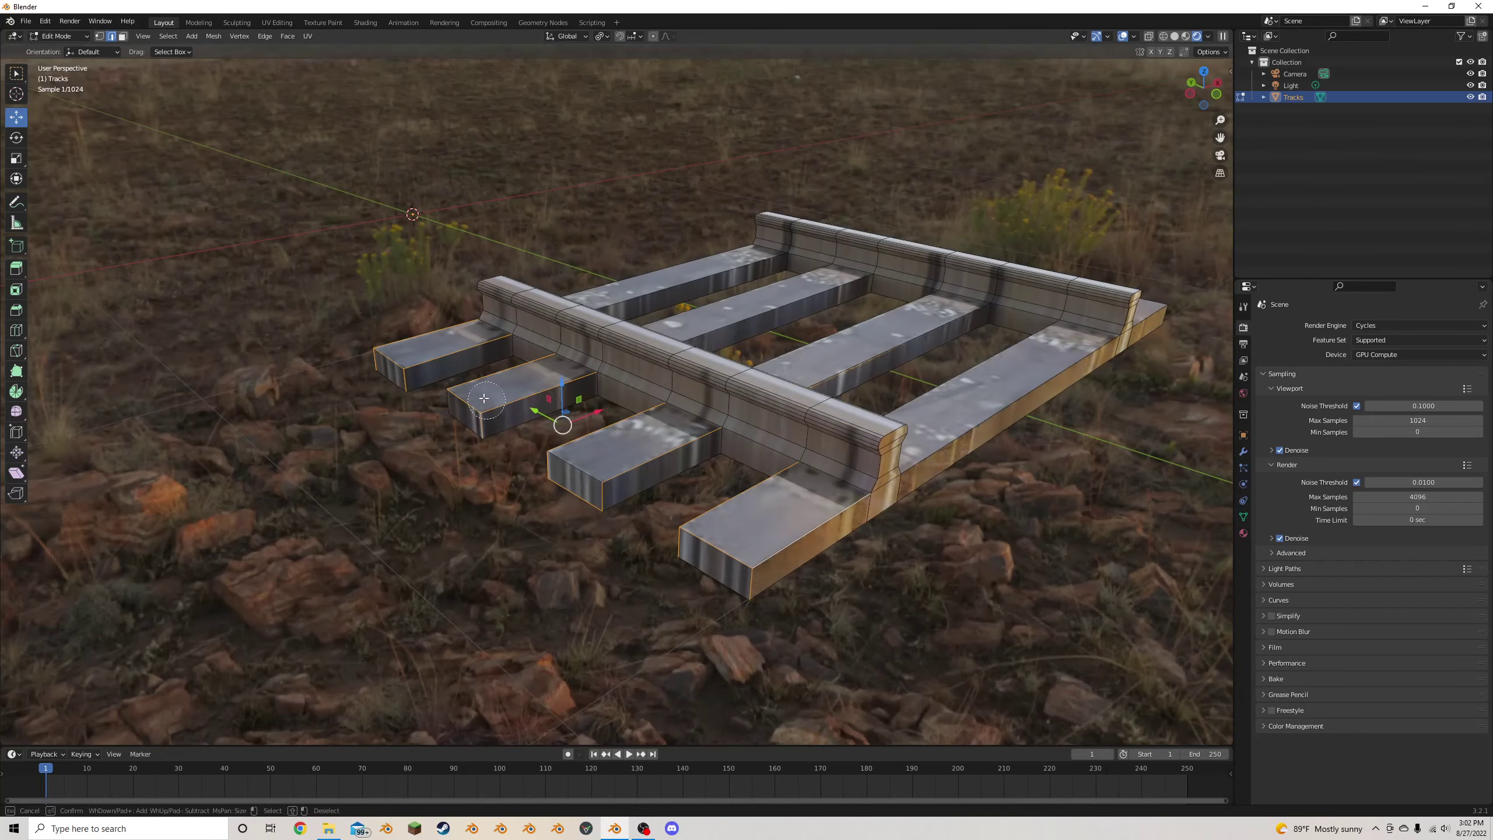
pyautogui.moveTo(378, 368)
pyautogui.mouseDown(button='middle')
pyautogui.moveTo(517, 395)
pyautogui.moveTo(476, 387)
pyautogui.mouseUp(button='middle')
pyautogui.press('c')
pyautogui.moveTo(473, 386)
pyautogui.mouseDown()
pyautogui.moveTo(441, 404)
pyautogui.moveTo(427, 377)
pyautogui.mouseUp()
pyautogui.press('Escape')
pyautogui.scroll(-3, 676, 394)
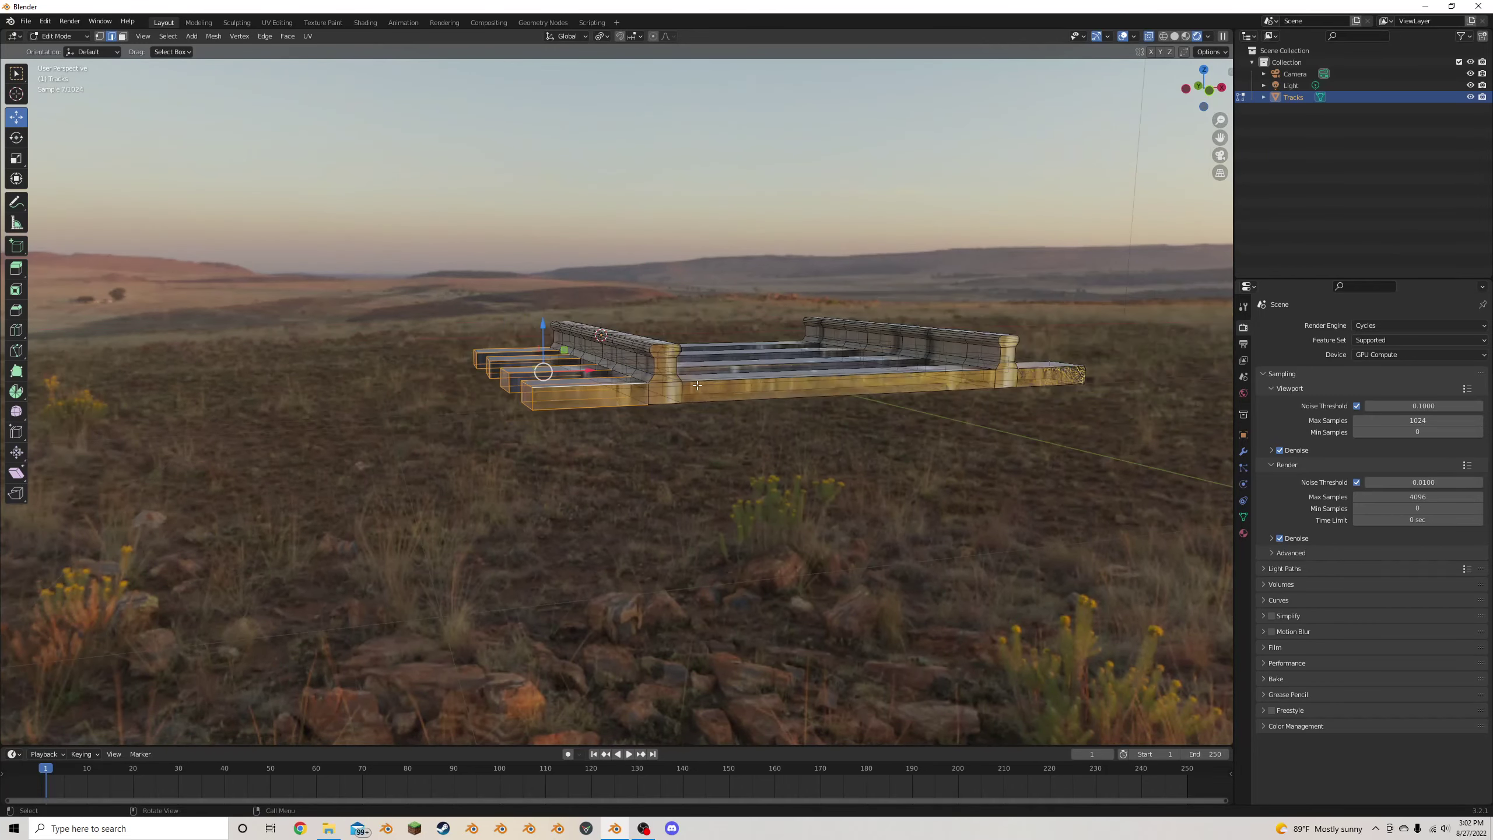
pyautogui.moveTo(759, 406)
pyautogui.mouseDown(button='middle')
pyautogui.moveTo(714, 403)
pyautogui.moveTo(1035, 375)
pyautogui.moveTo(861, 449)
pyautogui.mouseUp(button='middle')
pyautogui.press('a')
pyautogui.scroll(1, 861, 449)
pyautogui.hotkey('ctrl', 'b')
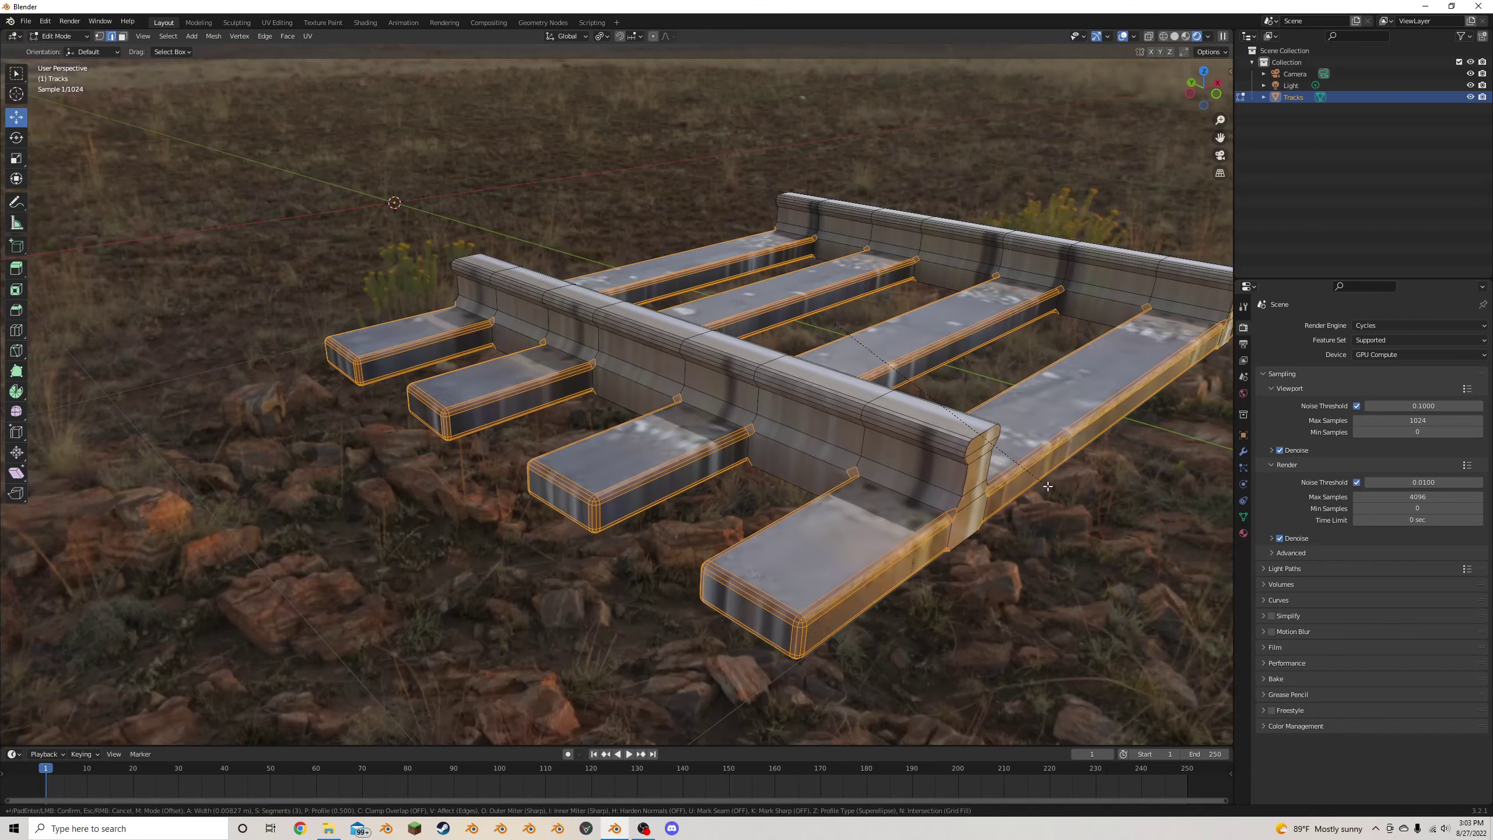
pyautogui.click(1047, 486)
pyautogui.press('Tab')
pyautogui.scroll(-4, 1058, 579)
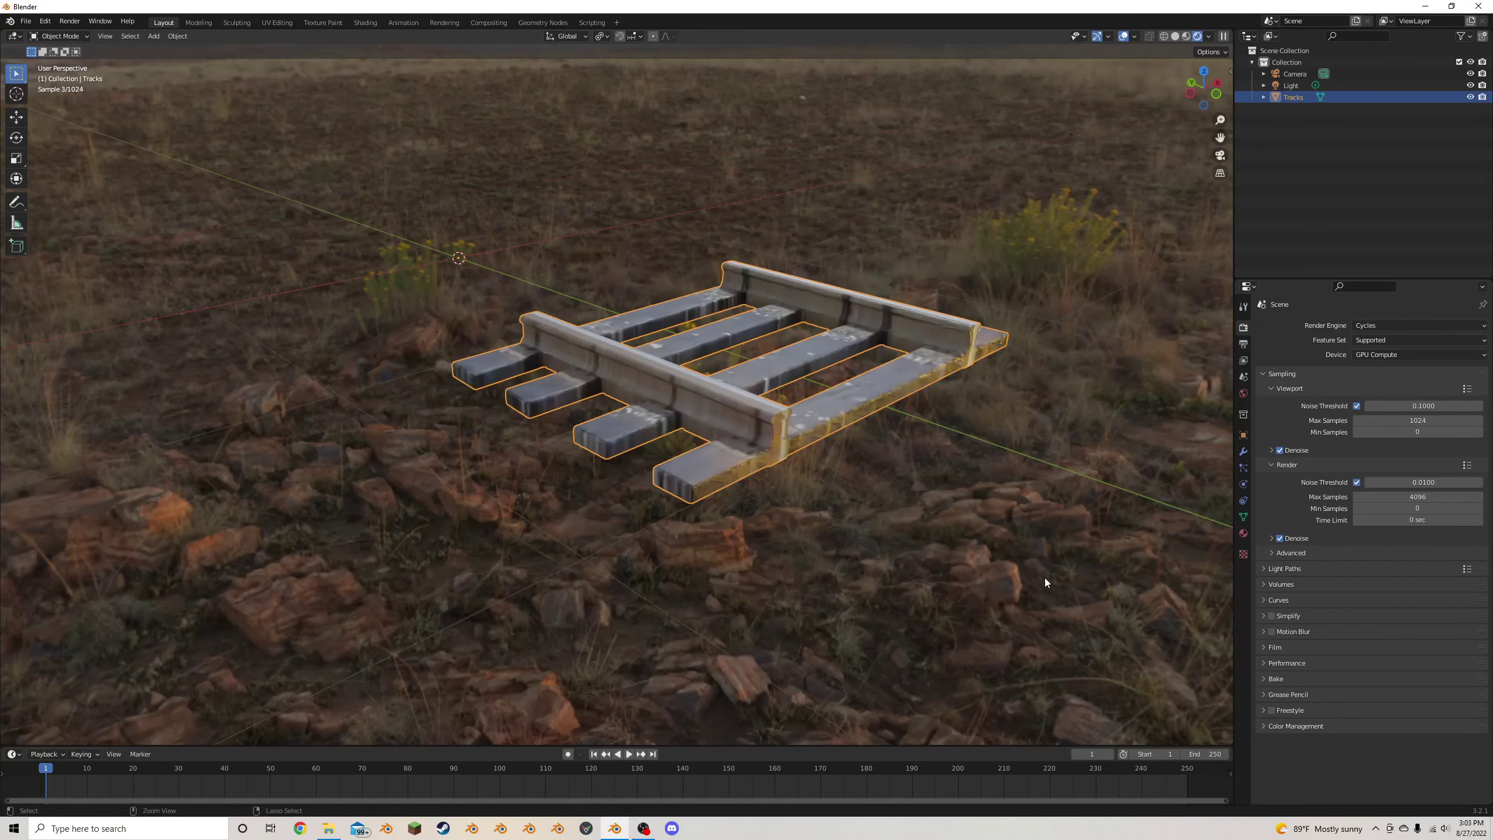
# Save the project as Travcks in the Blender New Saves folder
pyautogui.hotkey('ctrl', 's')
pyautogui.click(782, 577)
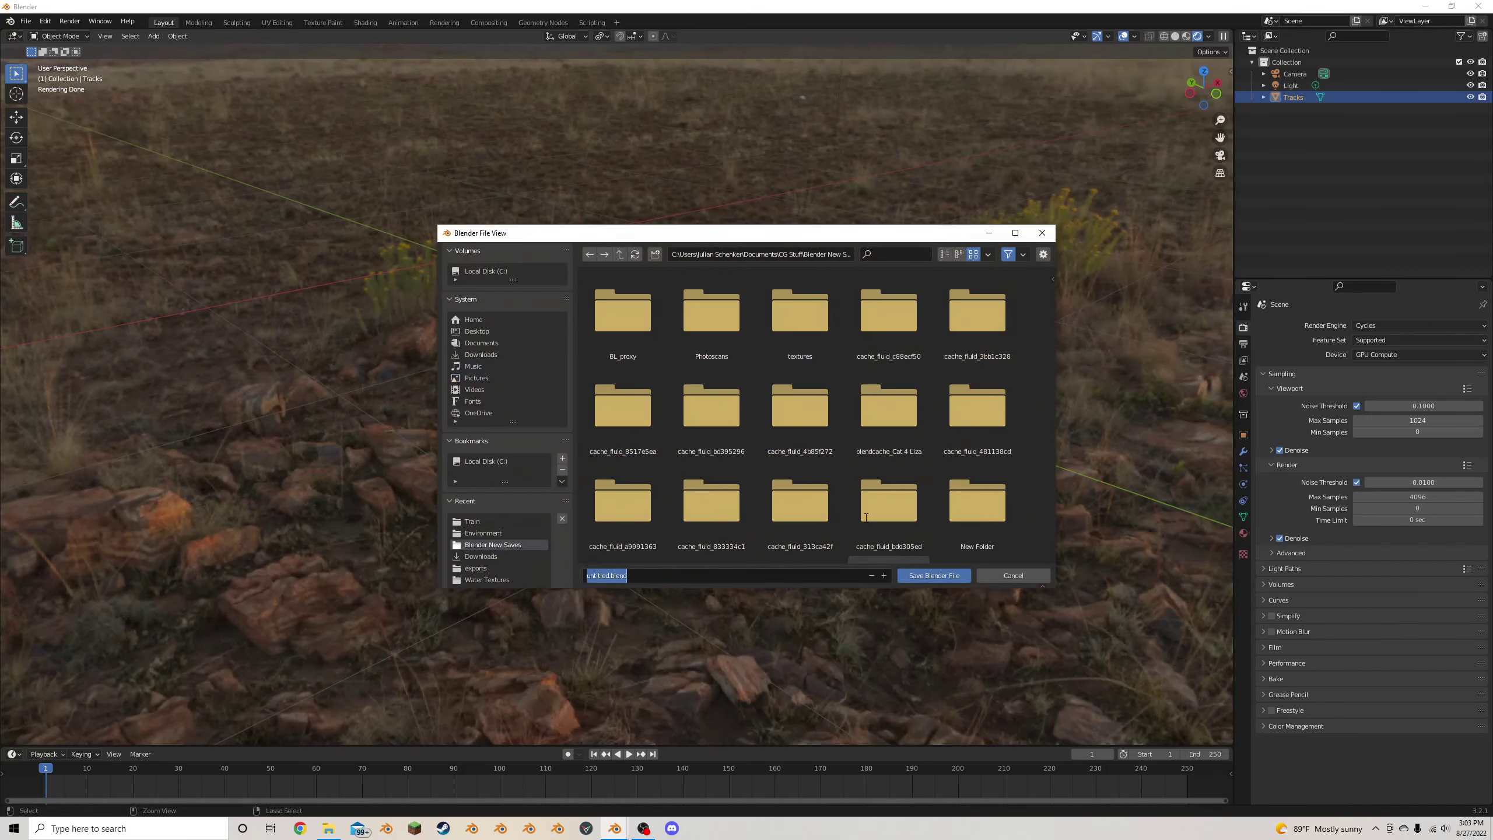
pyautogui.write('Travcks')
pyautogui.click(928, 574)
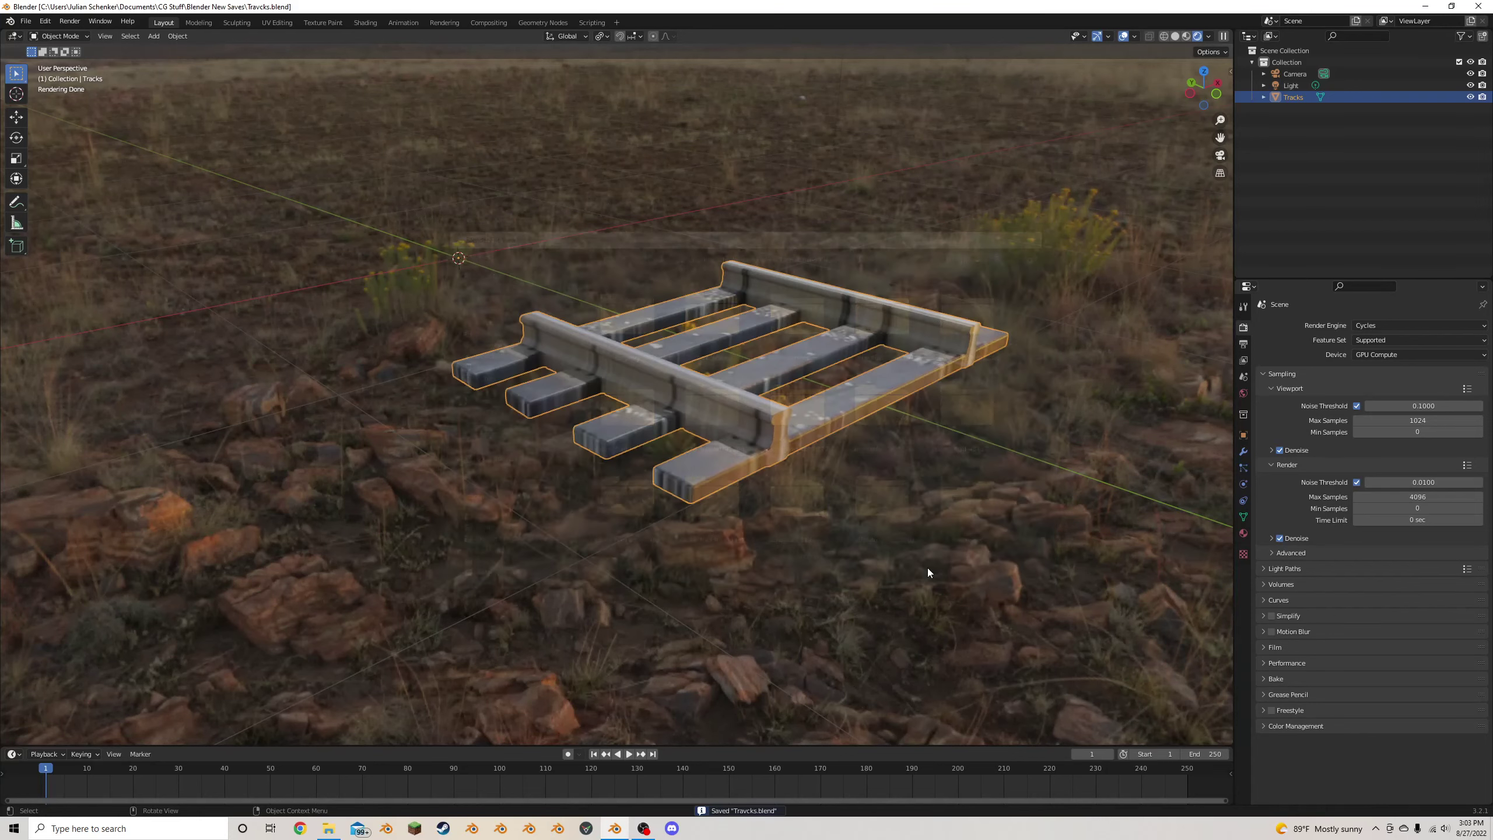
# Switch to the Shading workspace, frame the tracks closely, and set the viewport to Rendered shading
pyautogui.moveTo(999, 263); pyautogui.dragTo(840, 393, button='middle')
pyautogui.click(365, 22)
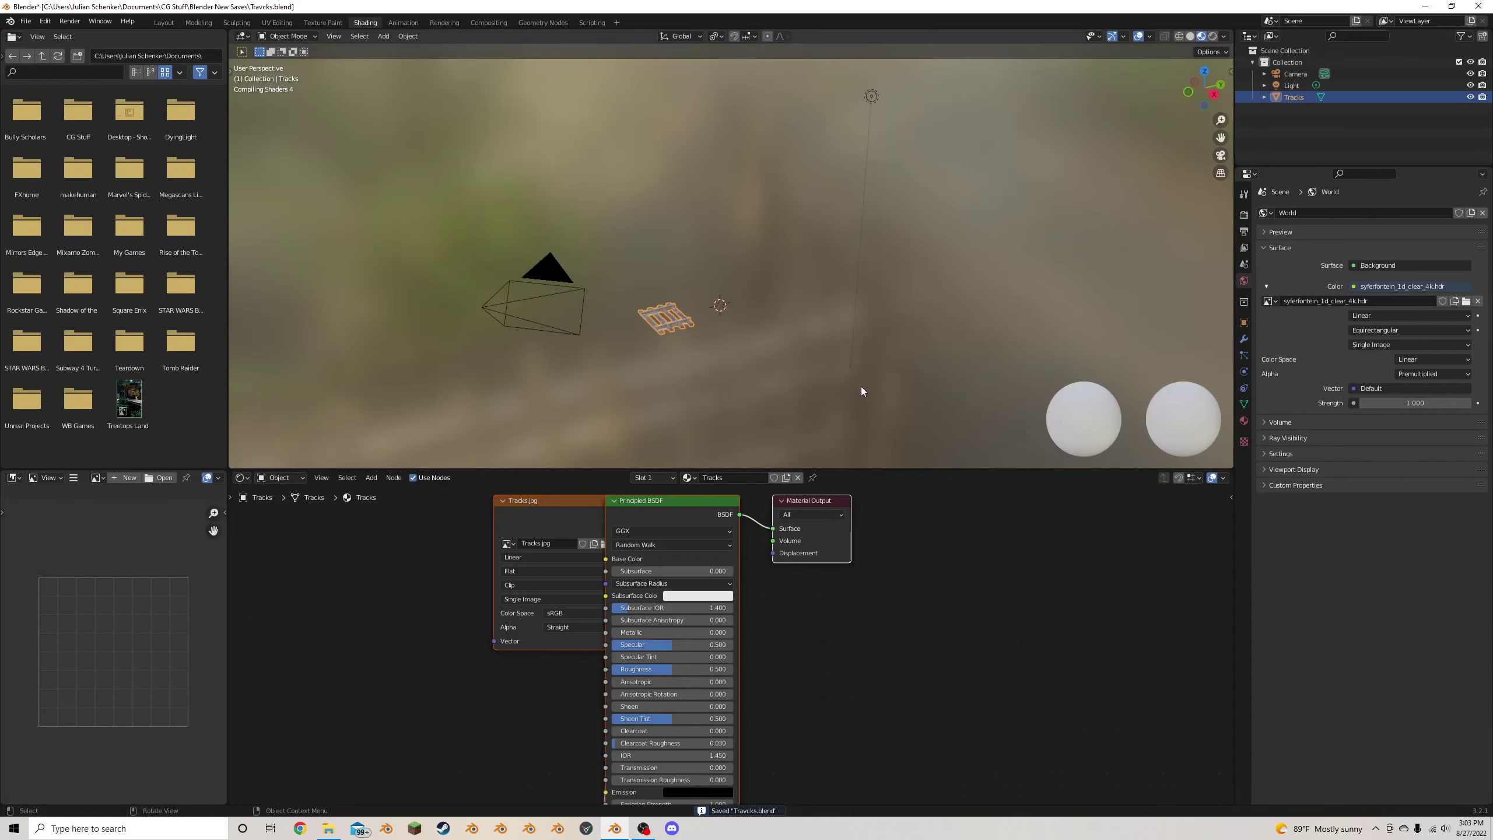
pyautogui.moveTo(868, 311); pyautogui.dragTo(1103, 248, button='middle')
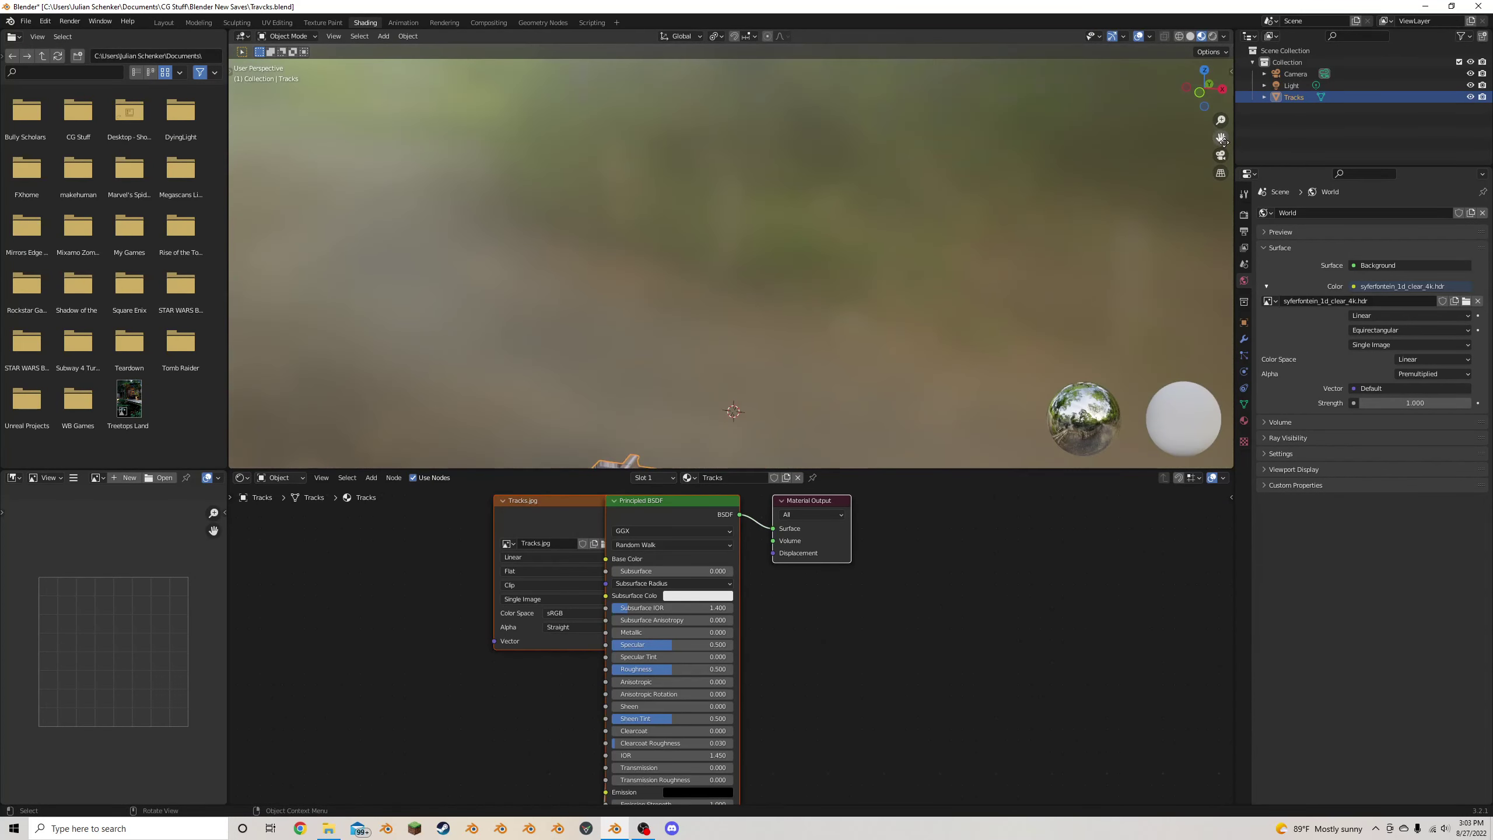
pyautogui.moveTo(1223, 140); pyautogui.dragTo(1265, 1)
pyautogui.scroll(4, 889, 258)
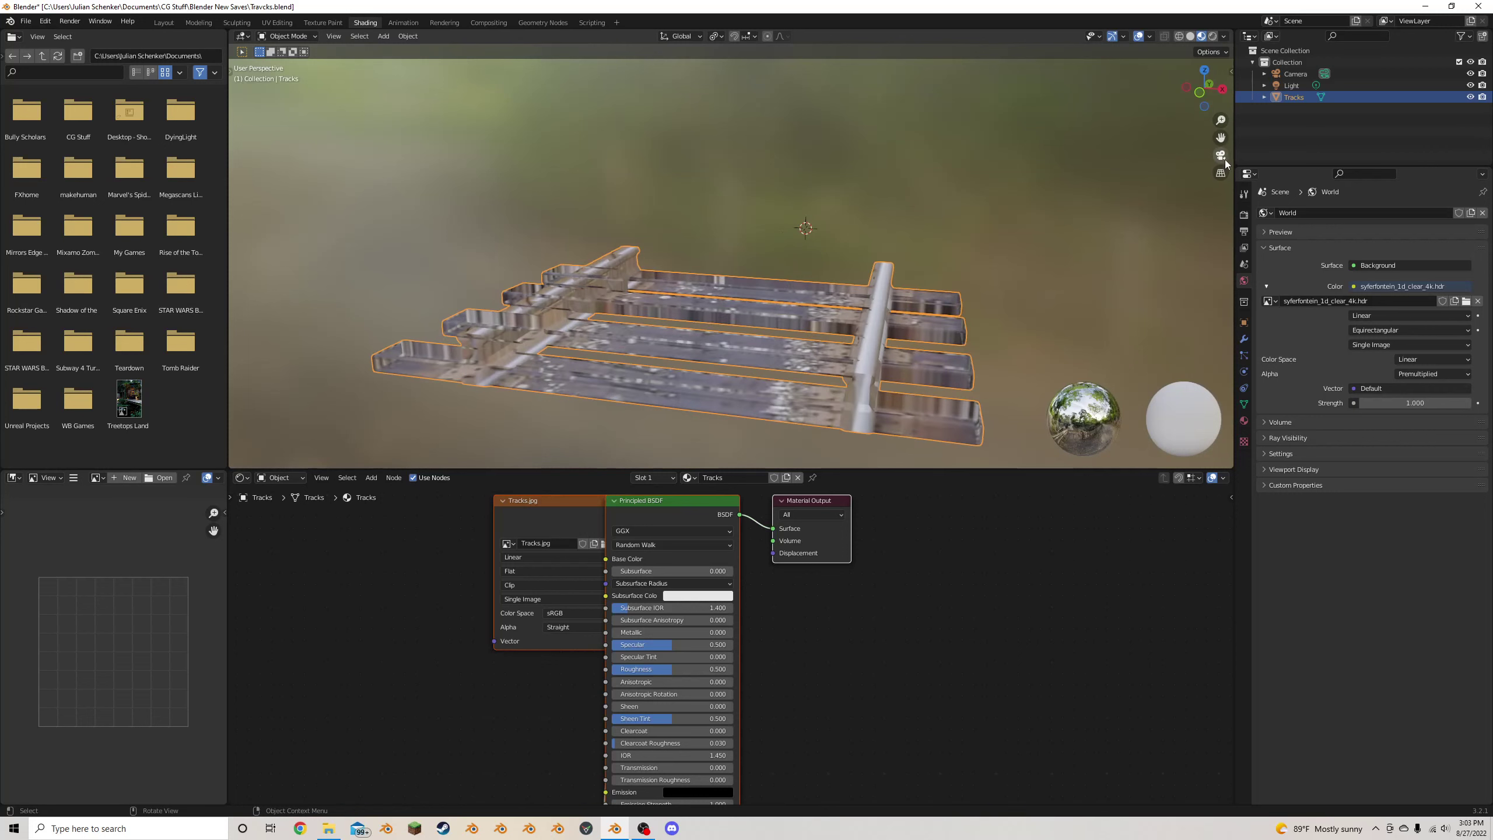
pyautogui.moveTo(1222, 140); pyautogui.dragTo(1227, 98)
pyautogui.press('z')
pyautogui.click(943, 215)
pyautogui.moveTo(948, 209); pyautogui.dragTo(962, 224, button='middle')
pyautogui.moveTo(929, 278); pyautogui.dragTo(906, 282, button='middle')
pyautogui.scroll(2, 906, 283)
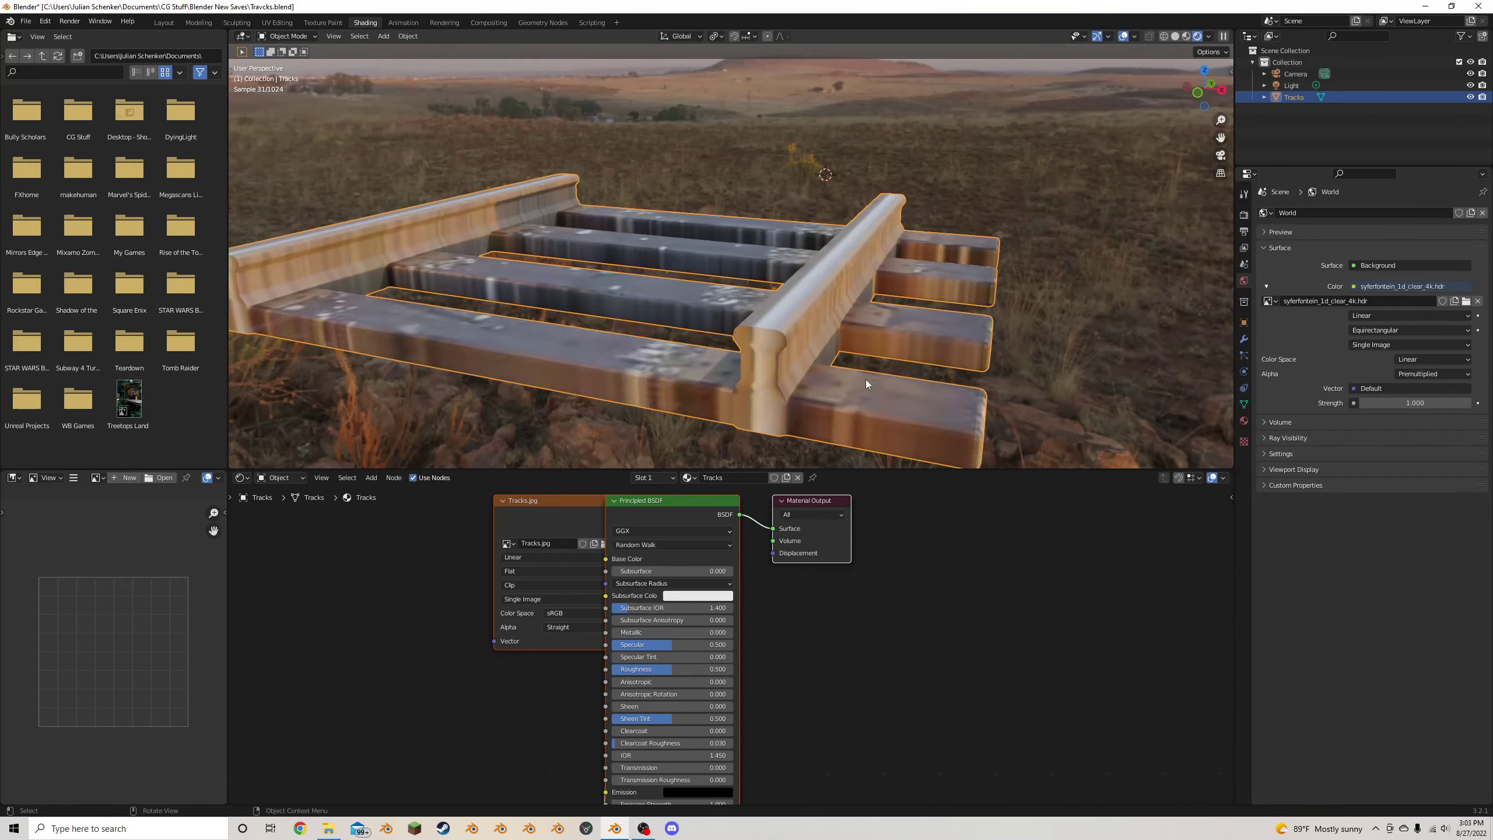
# Move the Tracks.jpg texture node away from the Principled BSDF and disconnect its Alpha link from the shader
pyautogui.scroll(-1, 744, 615)
pyautogui.moveTo(565, 528); pyautogui.dragTo(387, 585)
pyautogui.moveTo(453, 610); pyautogui.dragTo(602, 592, button='middle')
pyautogui.moveTo(658, 721); pyautogui.dragTo(651, 665, button='middle')
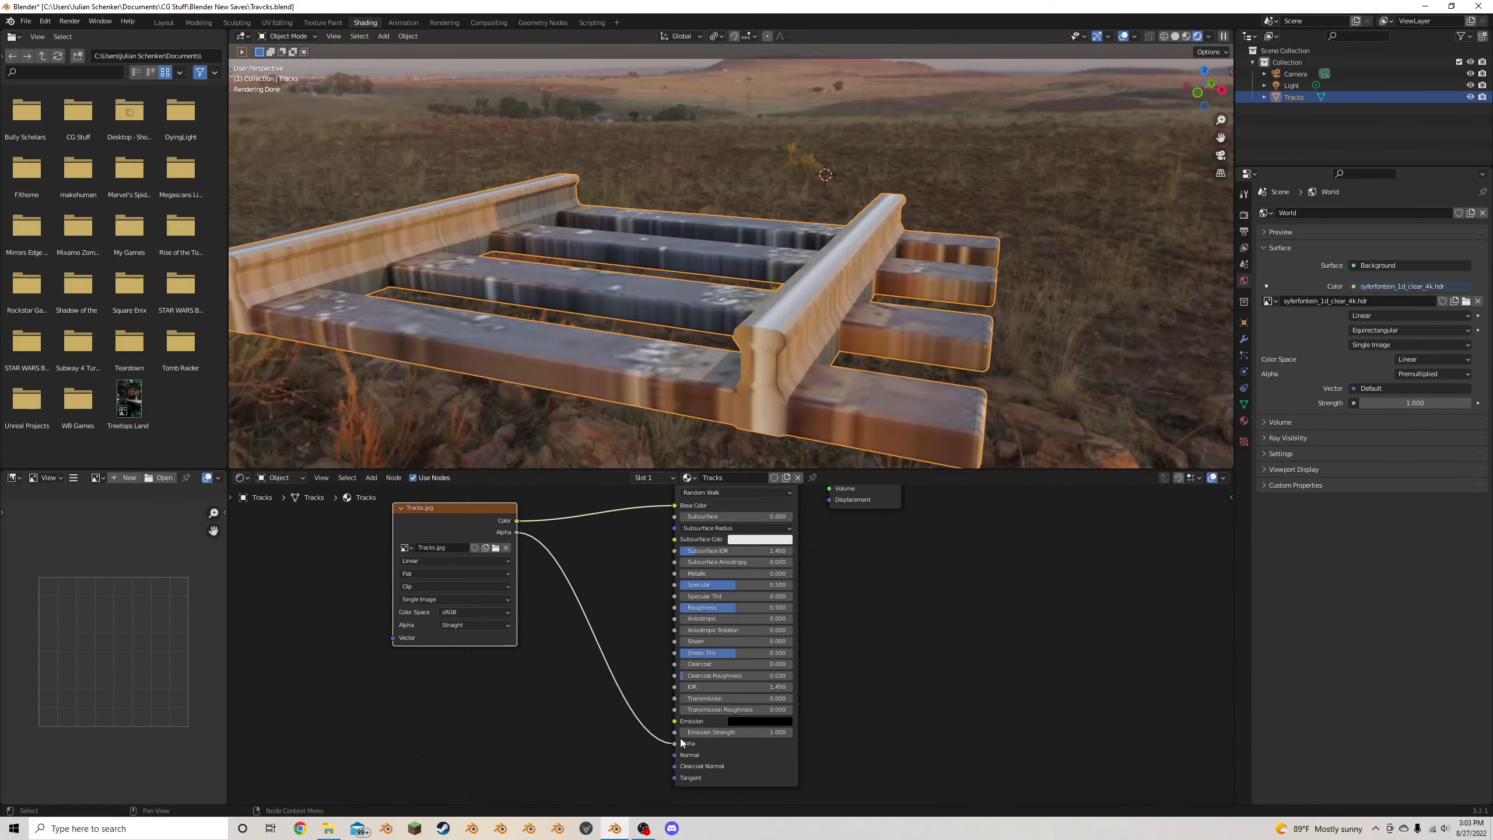
pyautogui.moveTo(674, 744); pyautogui.dragTo(647, 738)
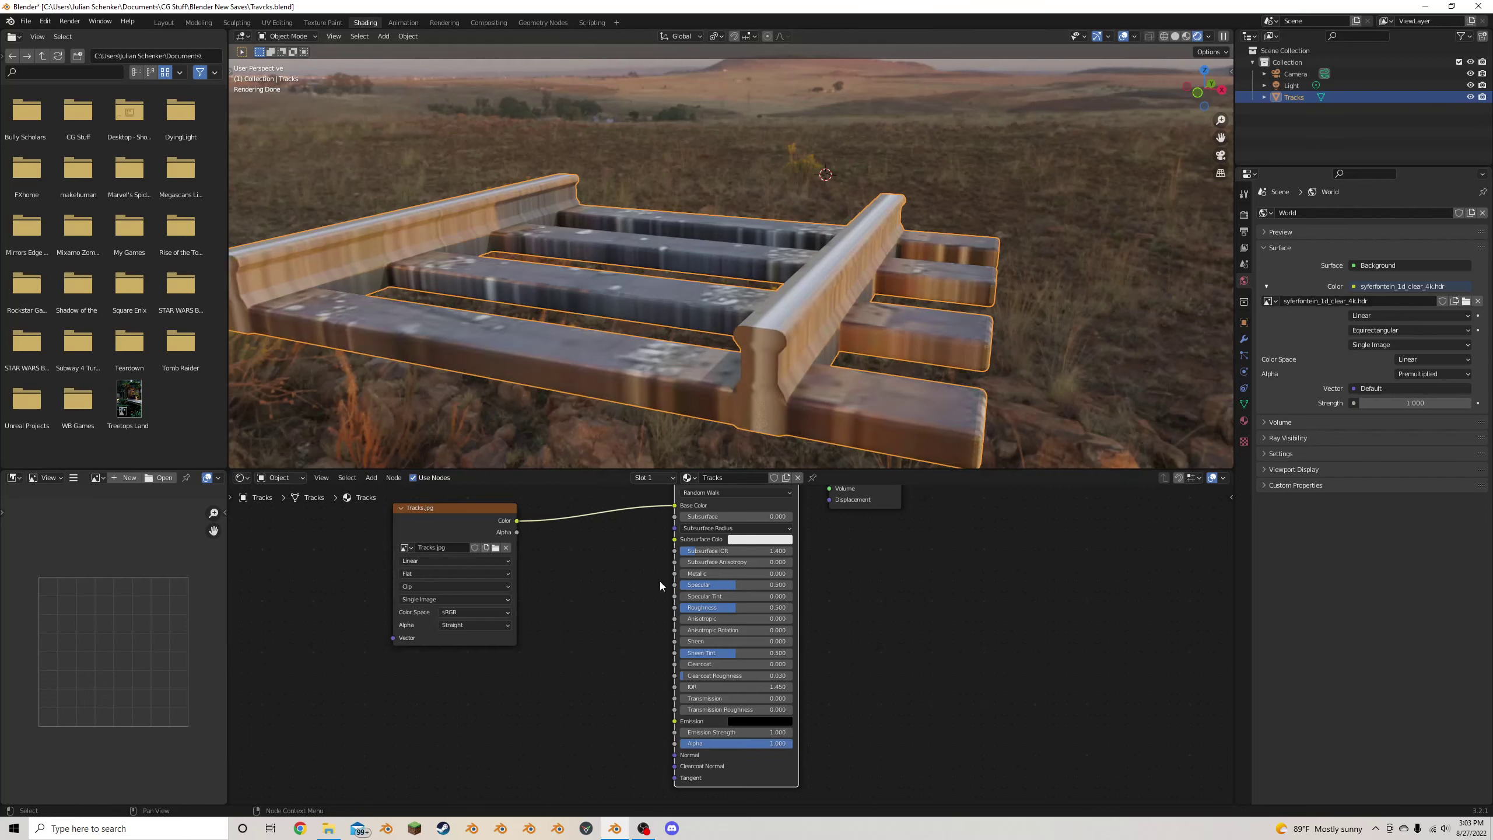
# Connect the Tracks.jpg Color output to the Principled BSDF's Specular input and move the texture node farther from the shader
pyautogui.moveTo(617, 638); pyautogui.dragTo(728, 641, button='middle')
pyautogui.scroll(2, 728, 640)
pyautogui.click(715, 564)
pyautogui.moveTo(591, 487); pyautogui.dragTo(798, 579)
pyautogui.moveTo(455, 542); pyautogui.dragTo(351, 550)
pyautogui.click(470, 578)
pyautogui.hotkey('shift', 'a')
pyautogui.click(606, 600)
pyautogui.write('colo')
pyautogui.click(654, 630)
pyautogui.click(640, 631)
pyautogui.press('x')
# Insert a ColorRamp between the Tracks.jpg Color output and the Specular input, and preview its output on the tracks
pyautogui.hotkey('shift', 'a')
pyautogui.click(640, 628)
pyautogui.write('colo')
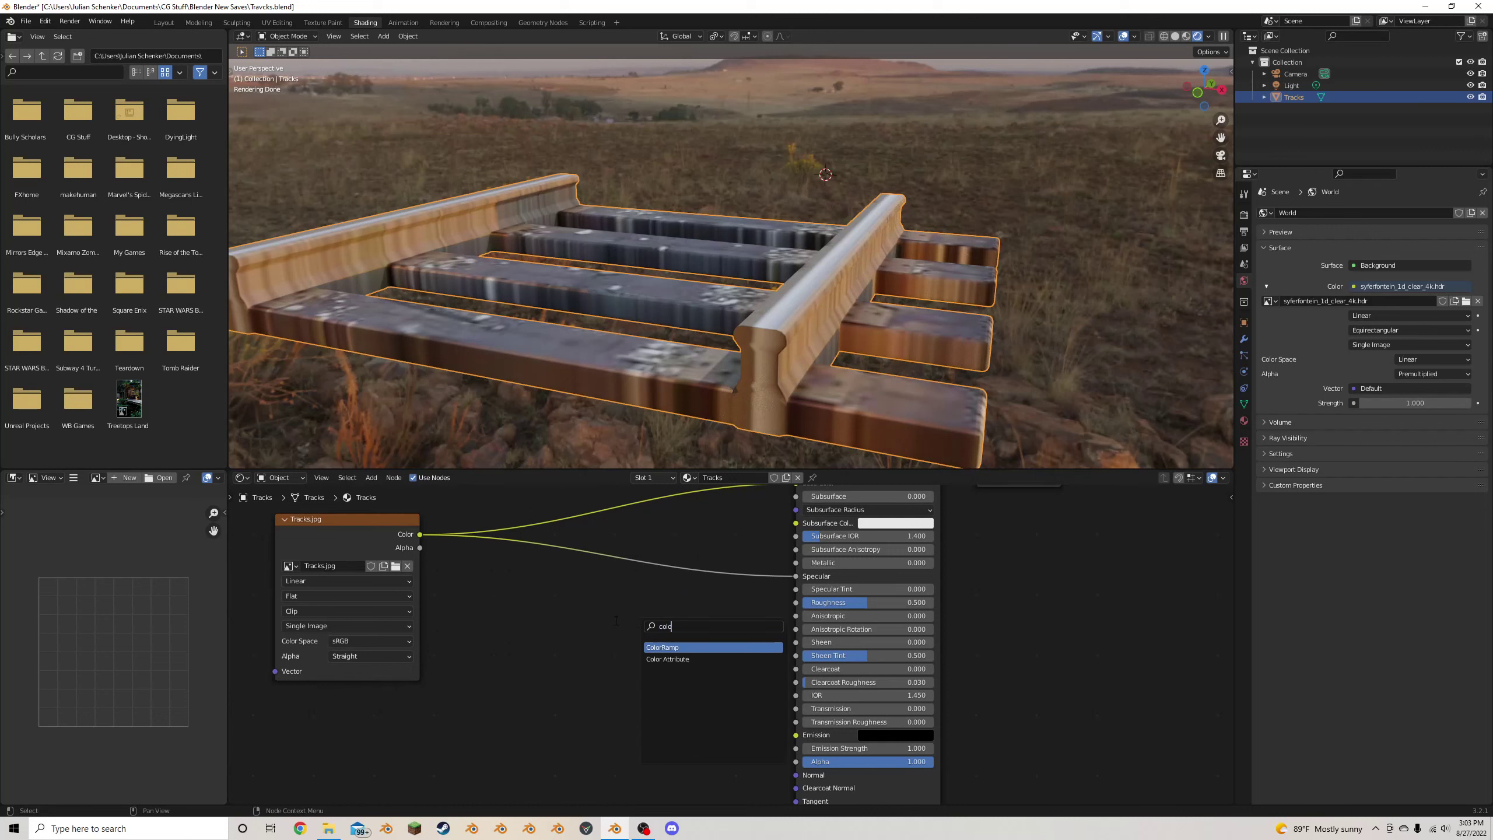
pyautogui.click(714, 647)
pyautogui.click(657, 551)
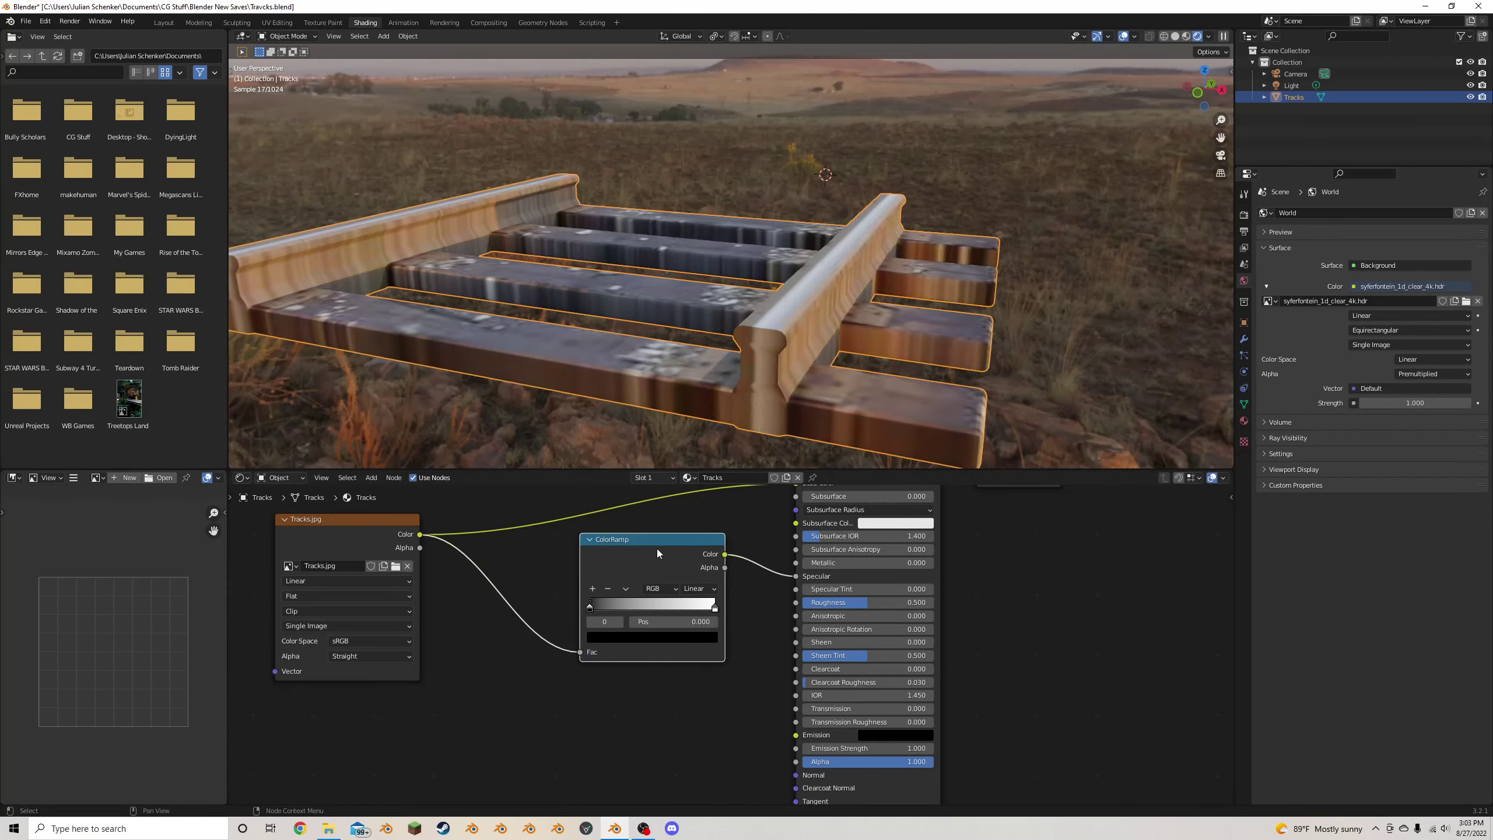
pyautogui.moveTo(670, 551); pyautogui.dragTo(628, 572, button='middle')
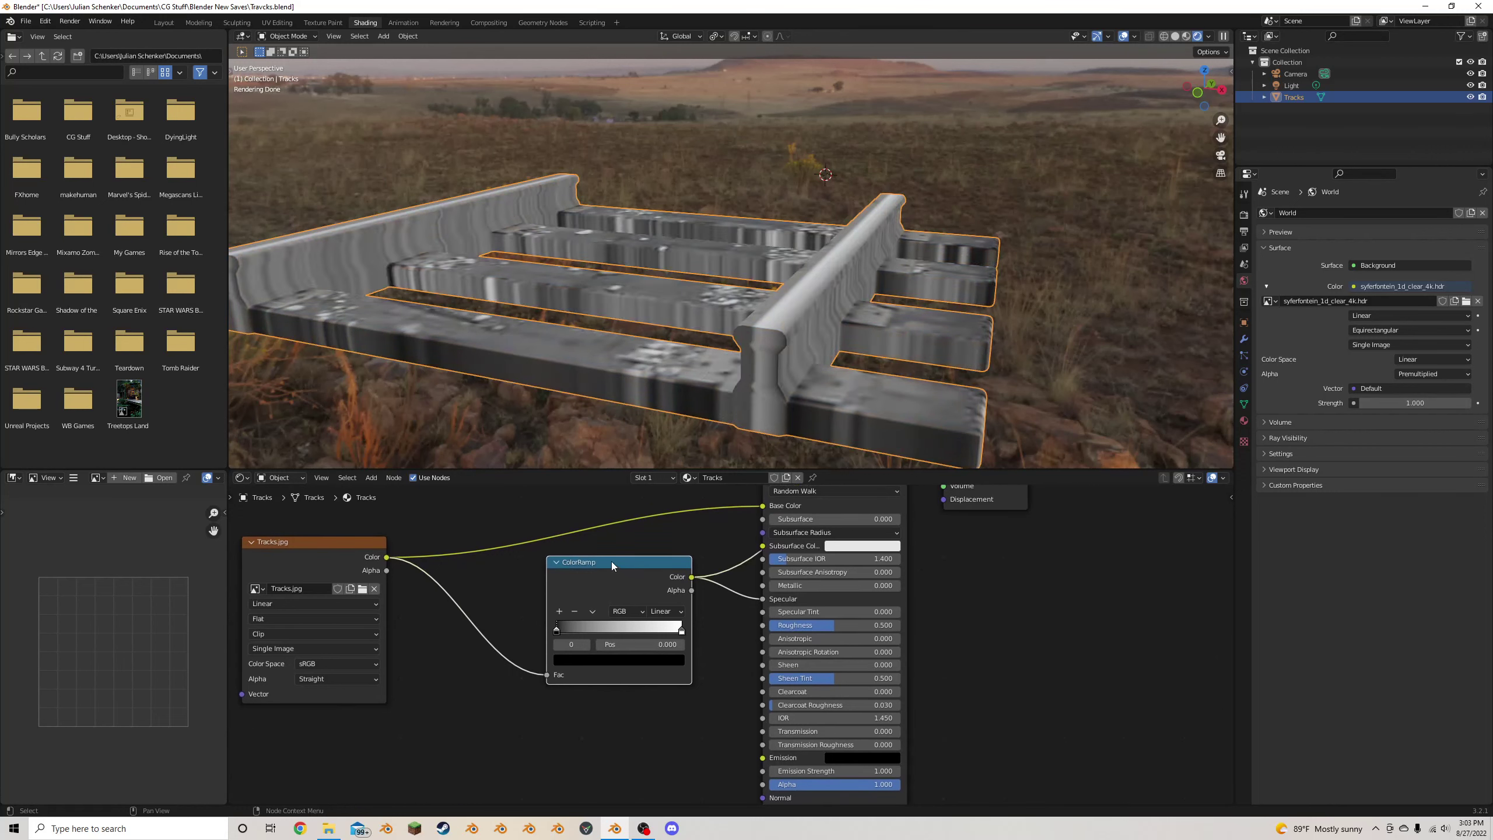
pyautogui.scroll(1, 611, 556)
pyautogui.moveTo(812, 334); pyautogui.dragTo(981, 368, button='middle')
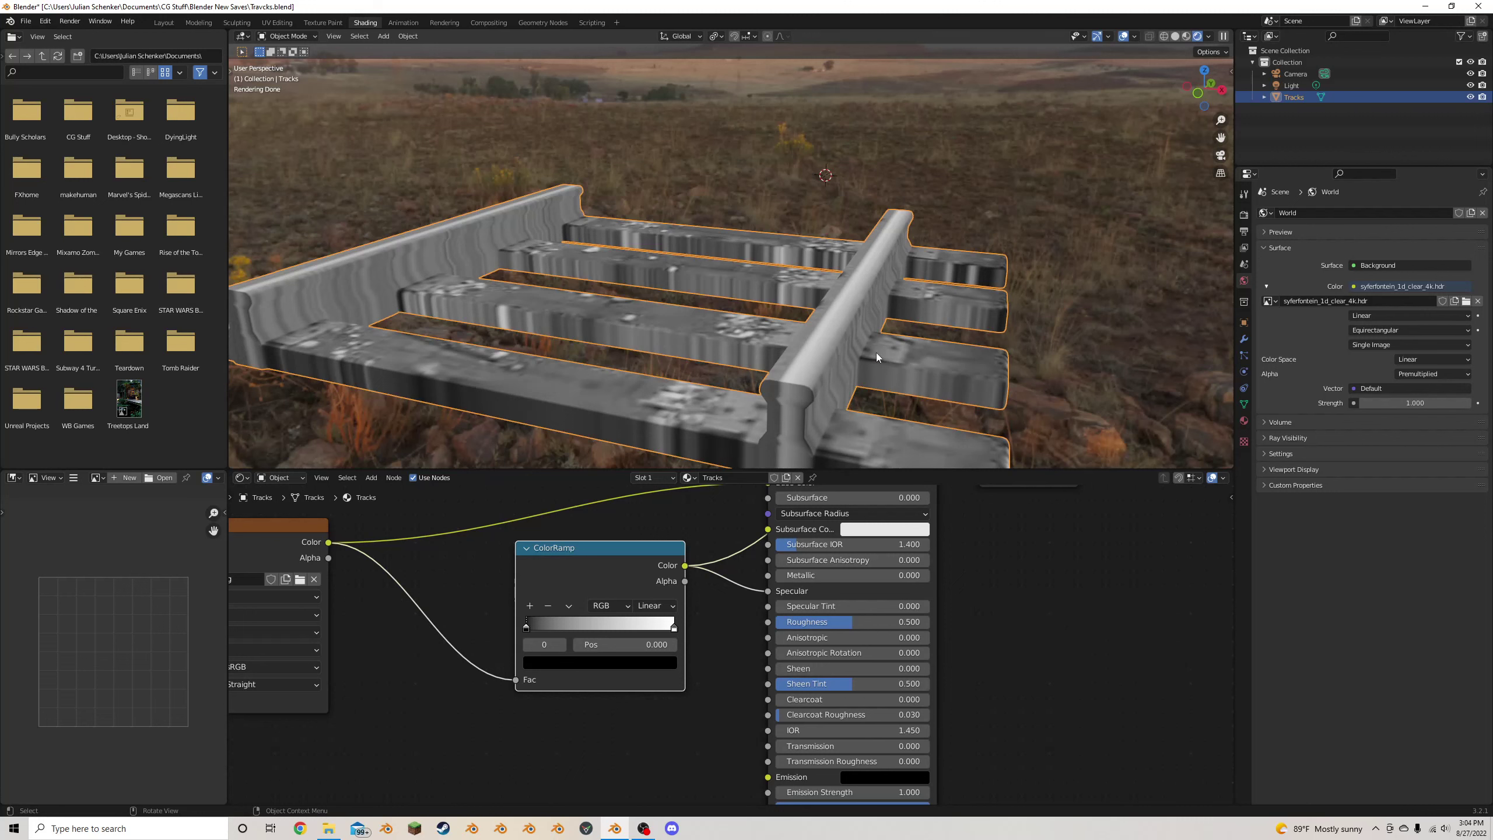
# On the Specular ColorRamp, shift the white stop slightly inward and darken it to grey, and move the black stop to position 0.091
pyautogui.click(674, 628)
pyautogui.moveTo(675, 629); pyautogui.dragTo(667, 629)
pyautogui.click(642, 662)
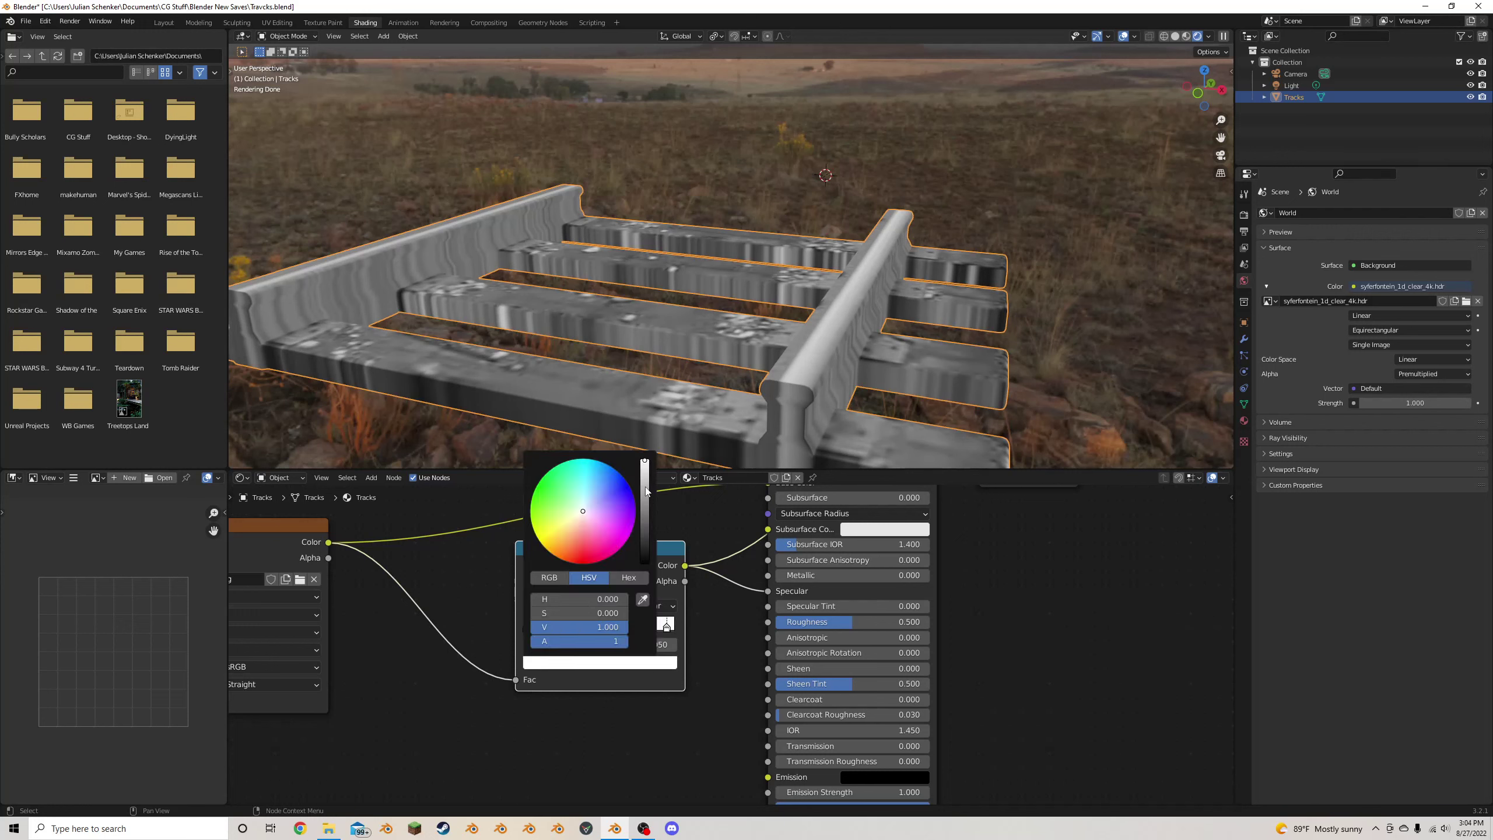
pyautogui.moveTo(532, 627); pyautogui.dragTo(546, 624)
pyautogui.scroll(-5, 712, 337)
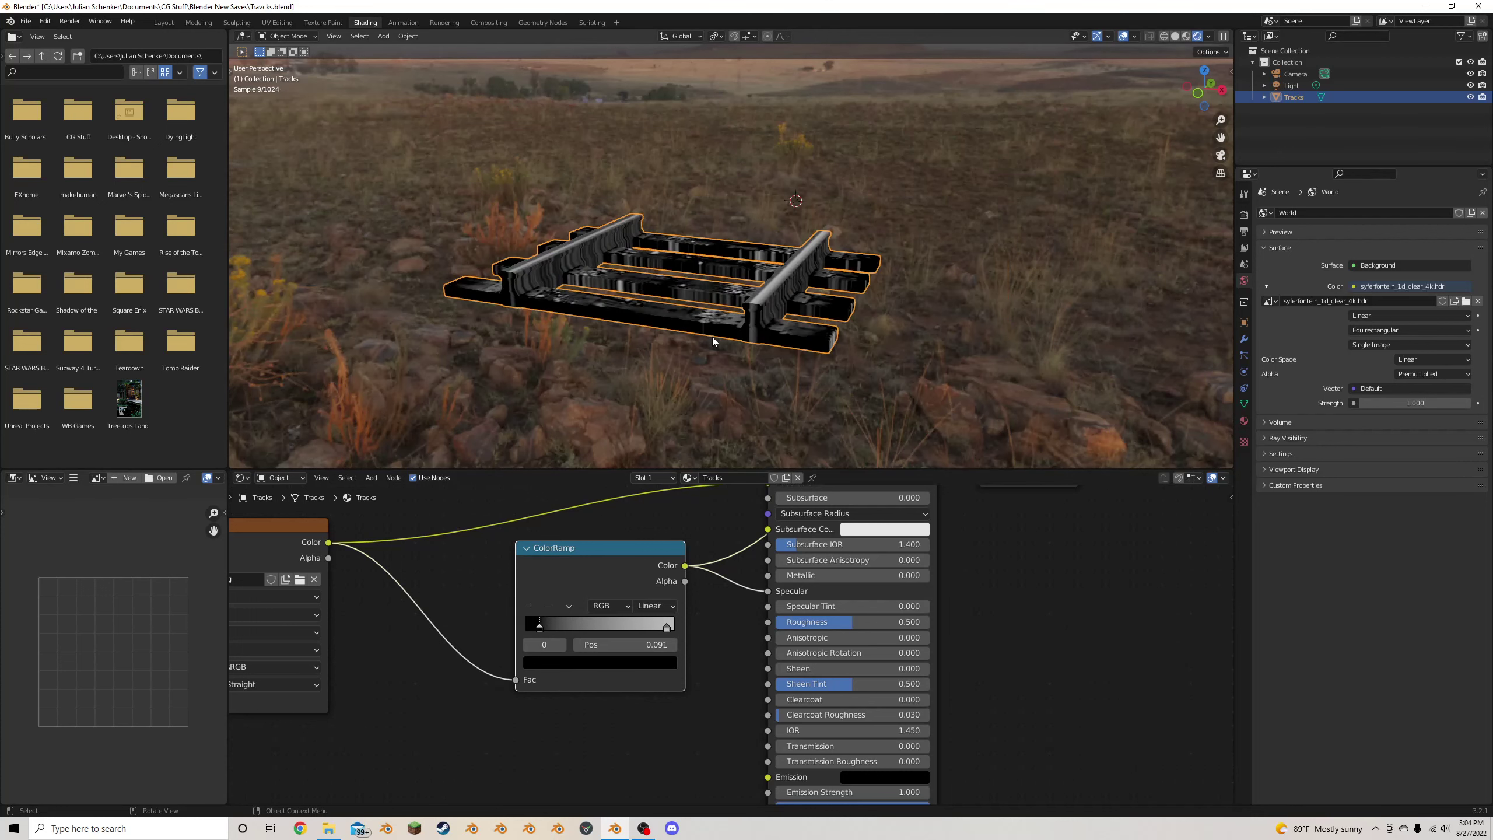
pyautogui.moveTo(712, 337); pyautogui.dragTo(807, 328, button='middle')
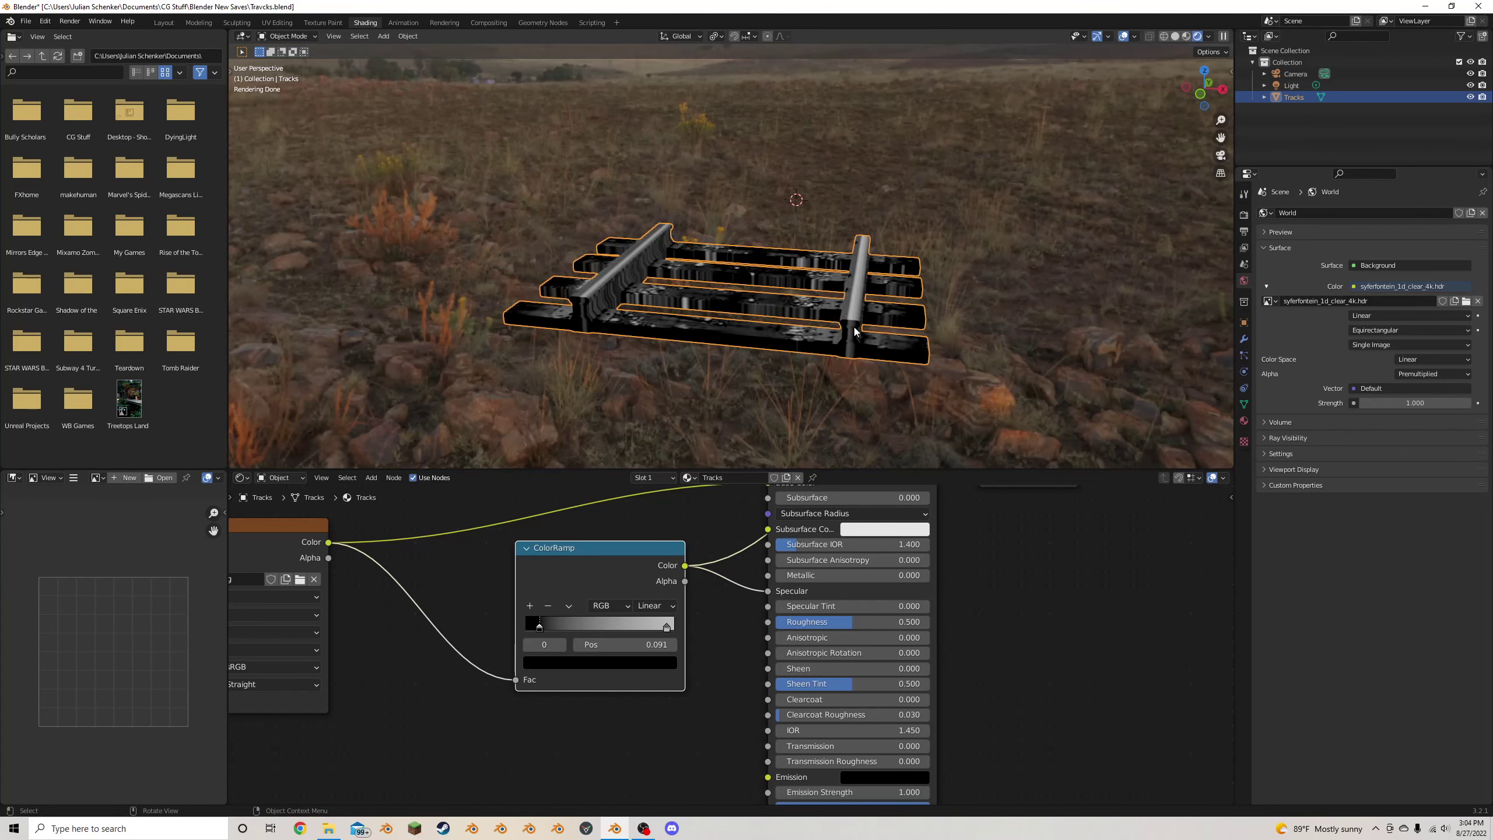
pyautogui.moveTo(865, 281); pyautogui.dragTo(859, 279, button='middle')
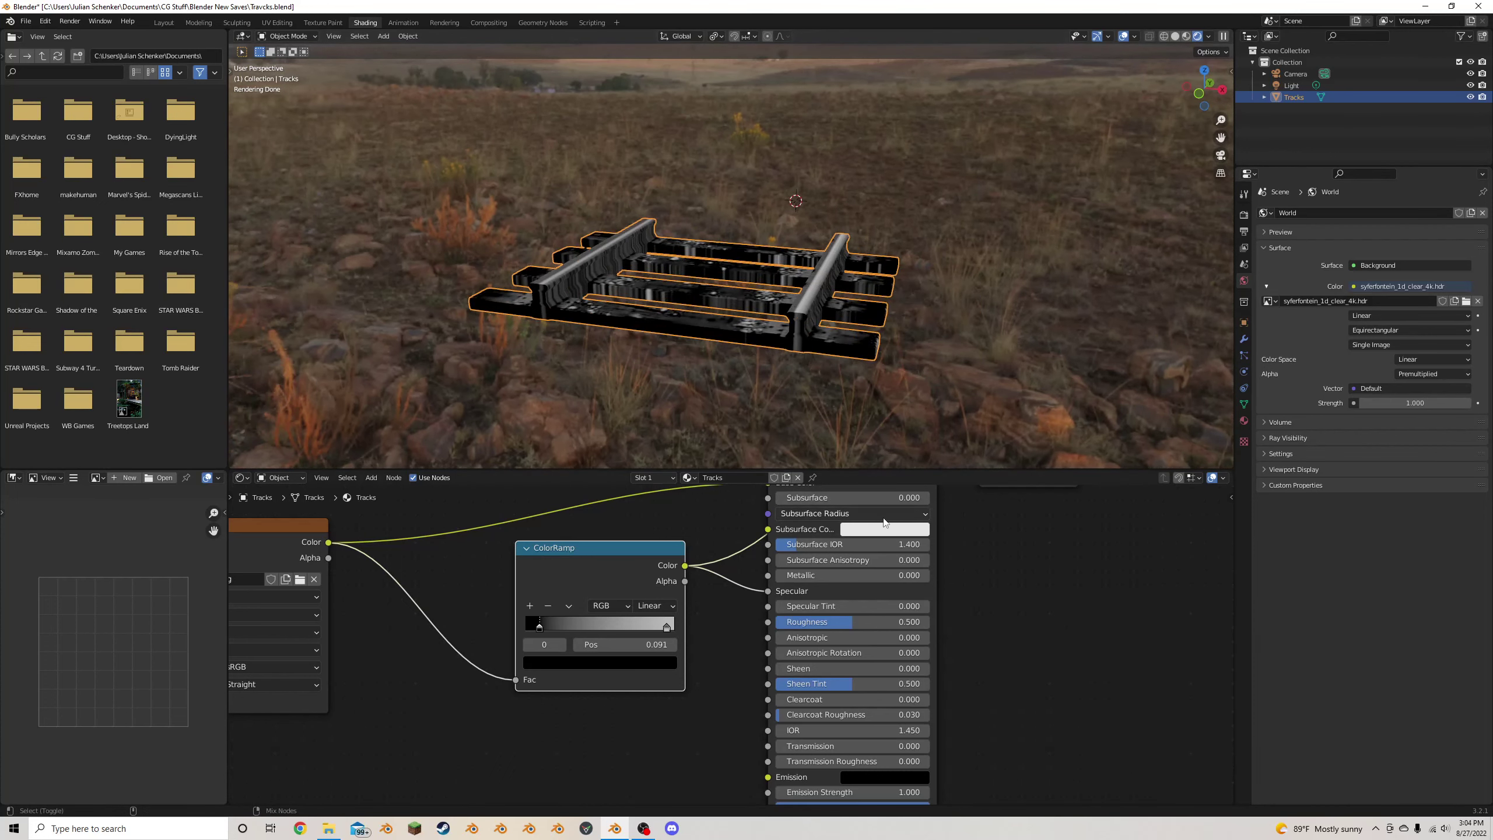
# Collapse the Specular ColorRamp and route the Tracks.jpg Color through a duplicate ColorRamp into Roughness, previewing the duplicate's output
pyautogui.keyDown('ctrl'); pyautogui.keyDown('shift'); pyautogui.click(916, 488); pyautogui.keyUp('shift'); pyautogui.keyUp('ctrl')
pyautogui.click(528, 548)
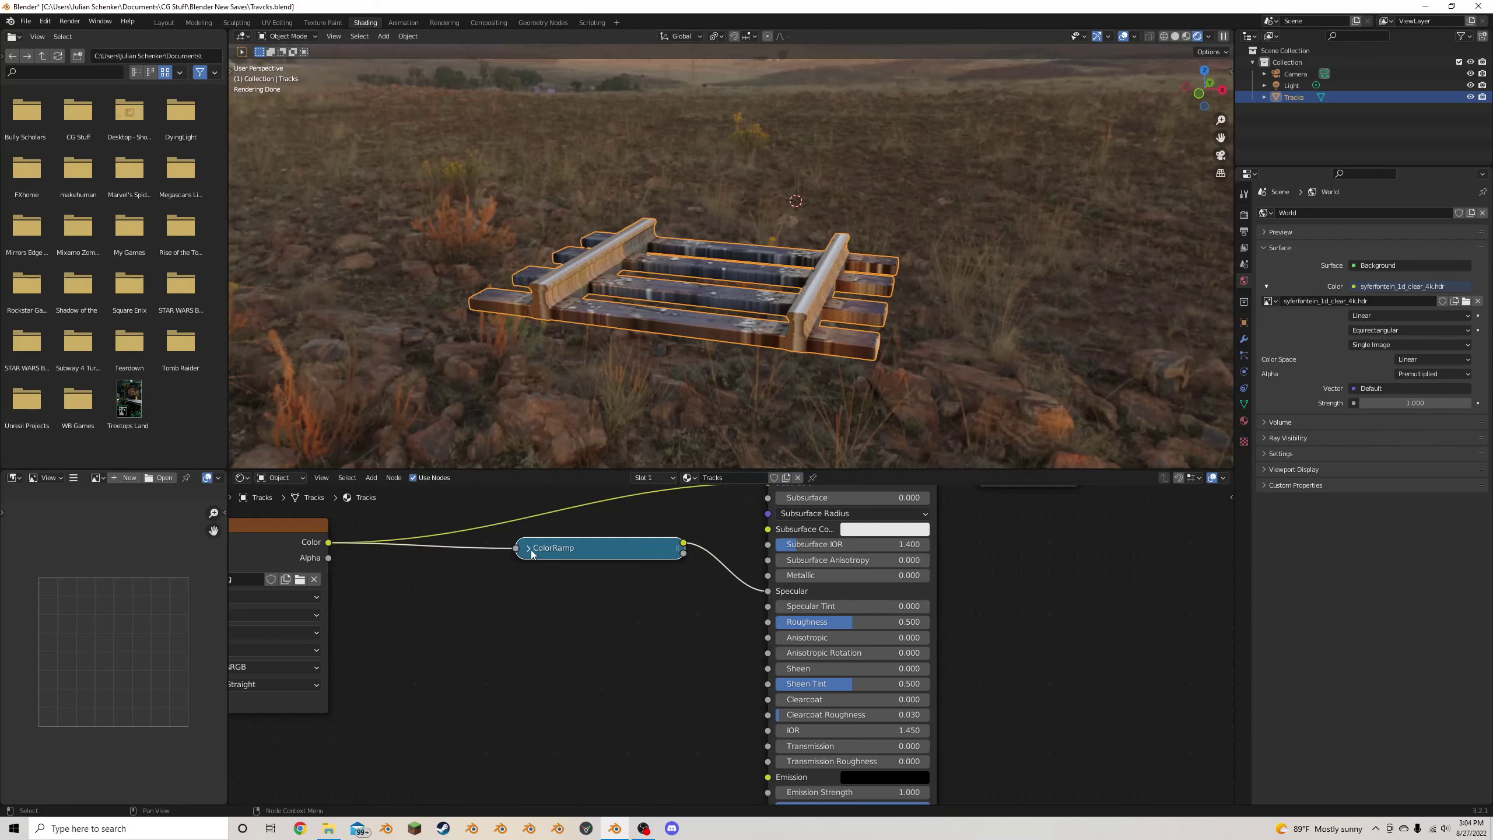
pyautogui.moveTo(328, 542); pyautogui.dragTo(768, 622)
pyautogui.moveTo(589, 553); pyautogui.dragTo(541, 600)
pyautogui.click(525, 601)
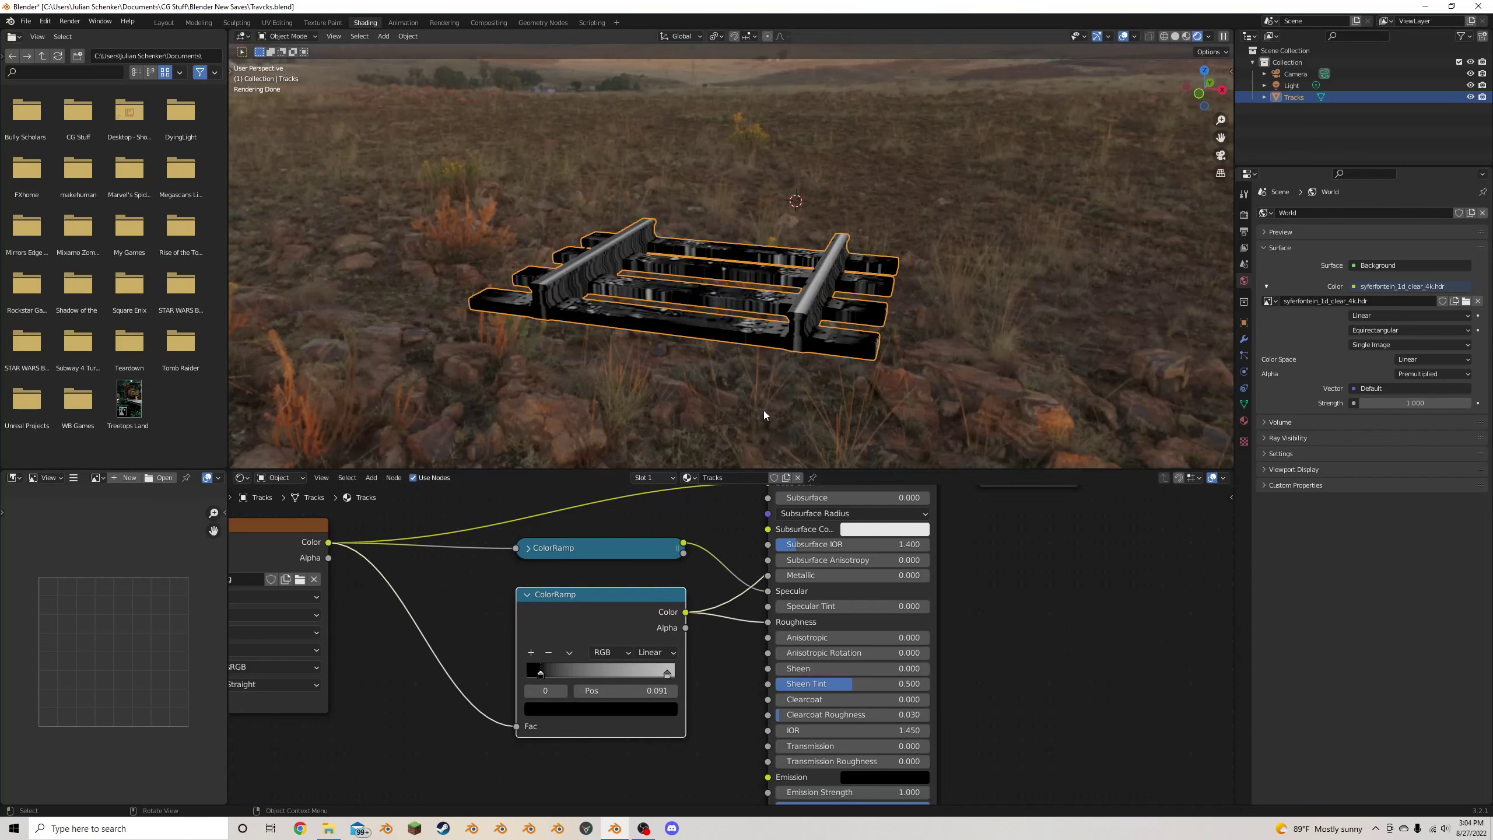
# Reverse the Roughness ColorRamp by moving the white stop to the start, brightening it to near white, and setting the black stop to 0.481
pyautogui.scroll(2, 758, 409)
pyautogui.scroll(2, 754, 409)
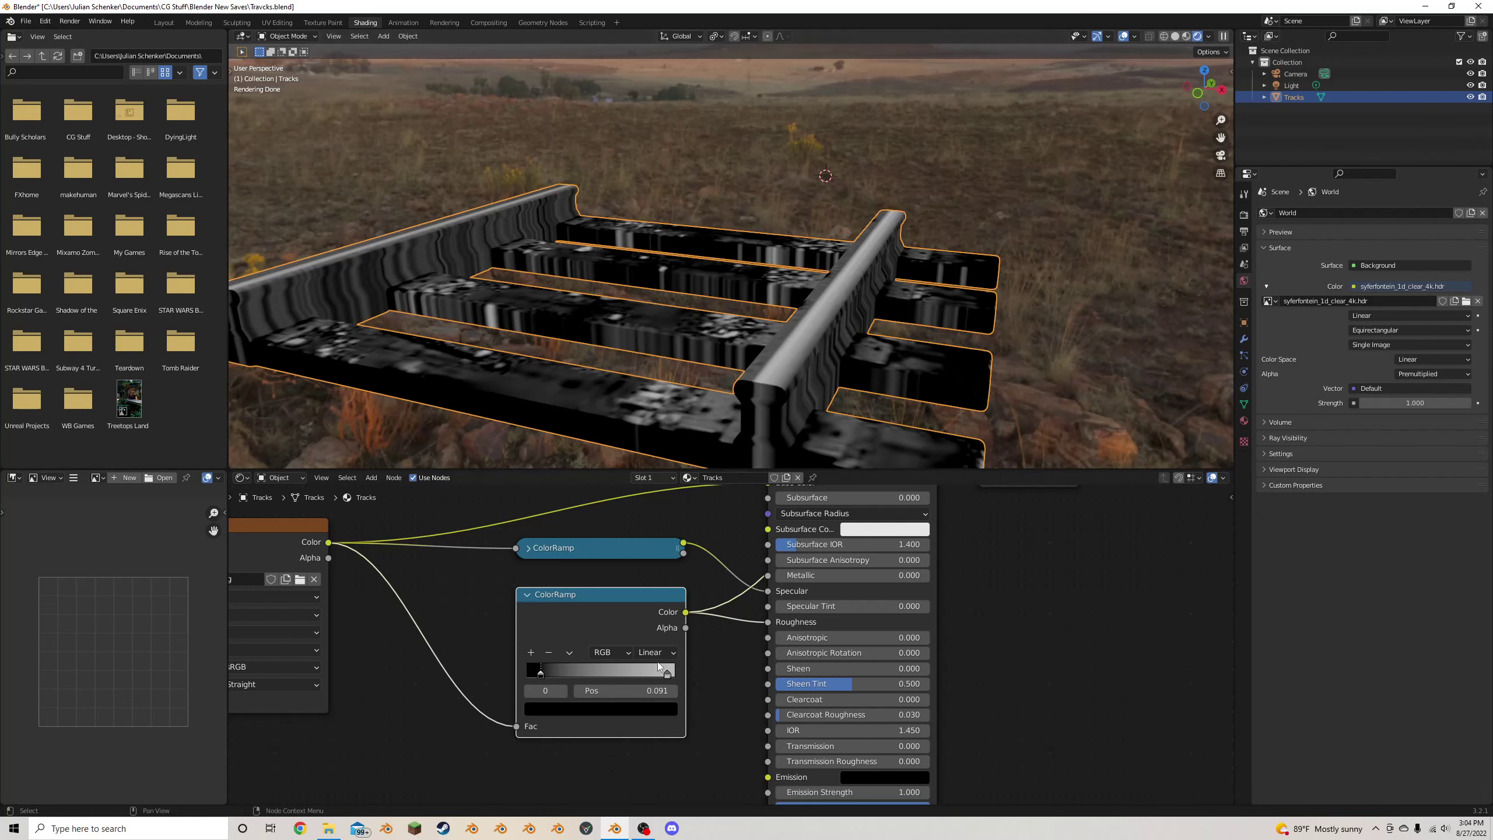
pyautogui.moveTo(664, 674); pyautogui.dragTo(512, 667)
pyautogui.click(633, 672)
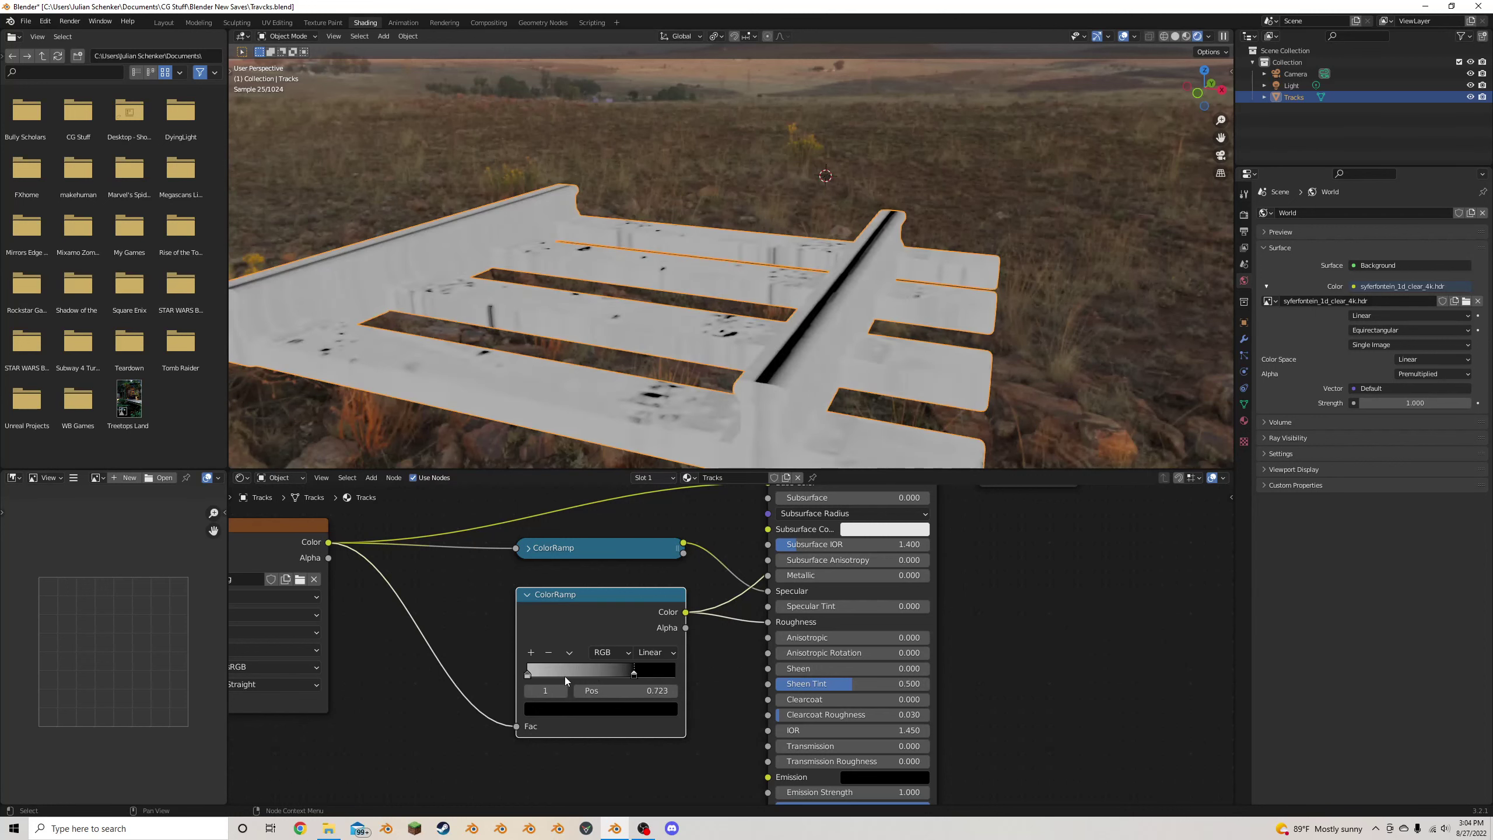
pyautogui.click(531, 676)
pyautogui.click(550, 710)
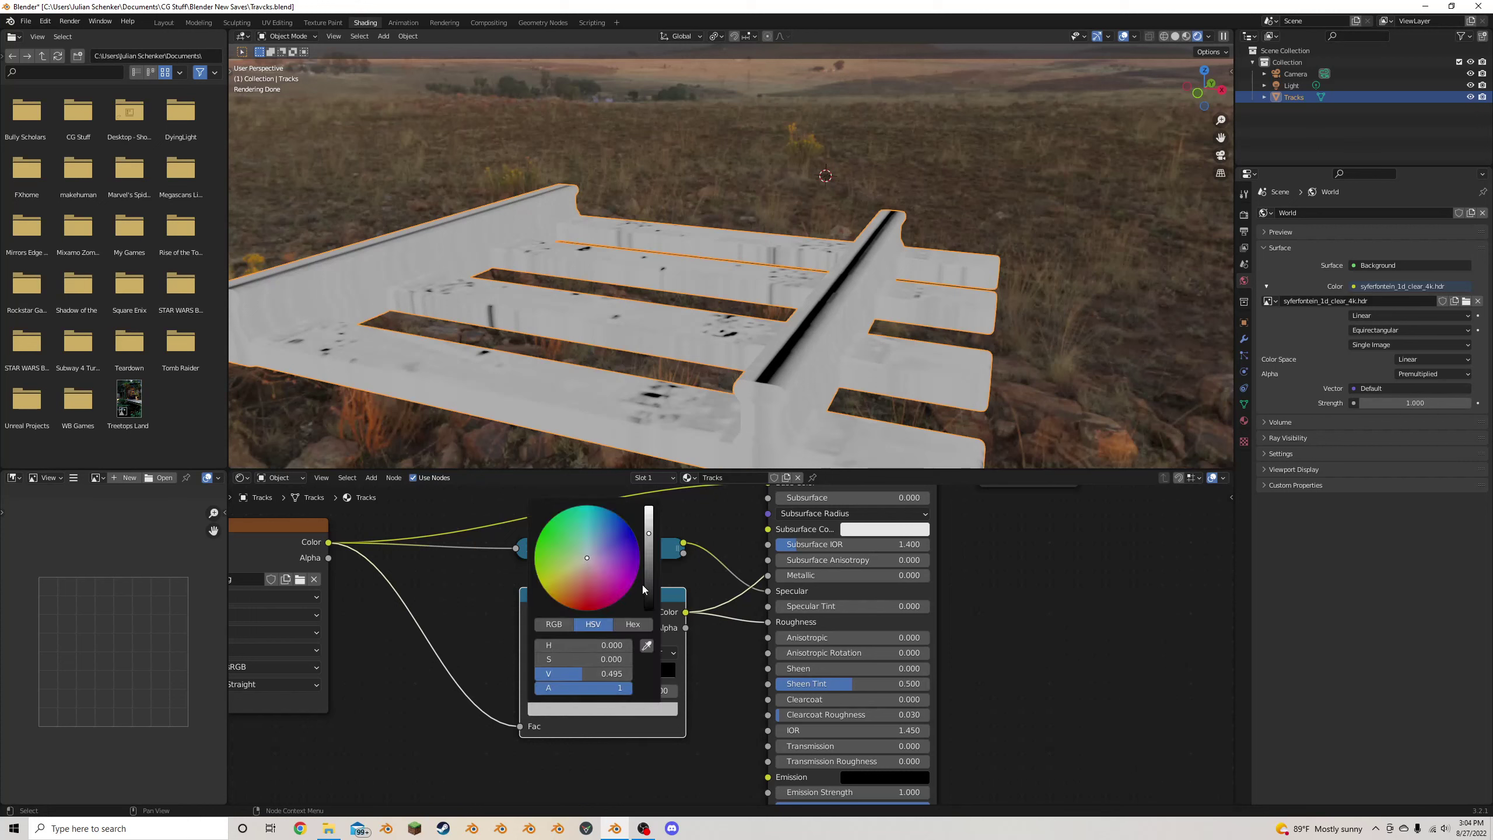
pyautogui.click(649, 518)
pyautogui.moveTo(639, 672); pyautogui.dragTo(600, 672)
pyautogui.scroll(-2, 700, 328)
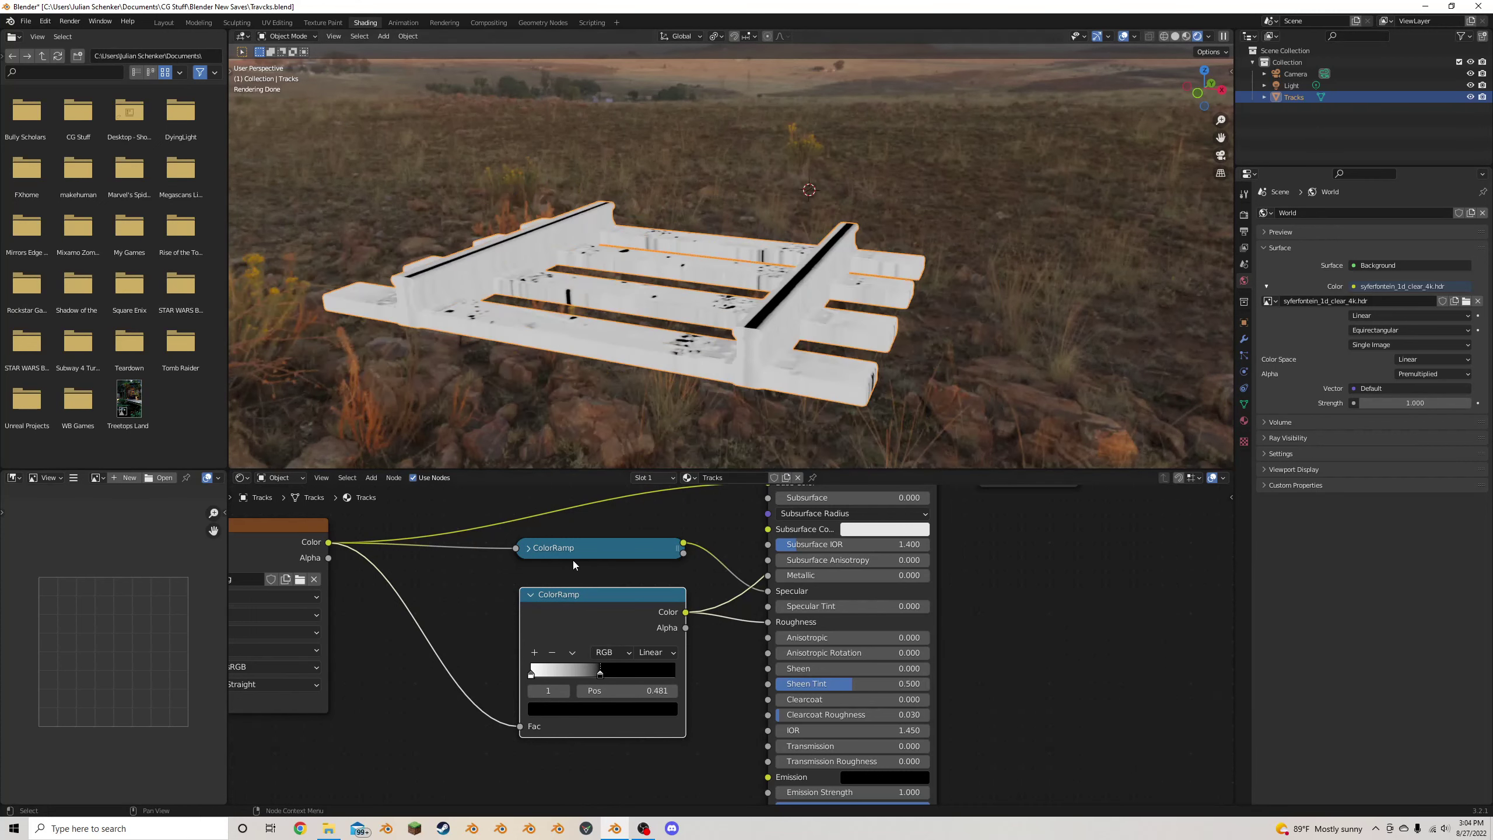
# Collapse the Roughness ColorRamp and return the viewport preview to the full Principled BSDF material
pyautogui.click(531, 596)
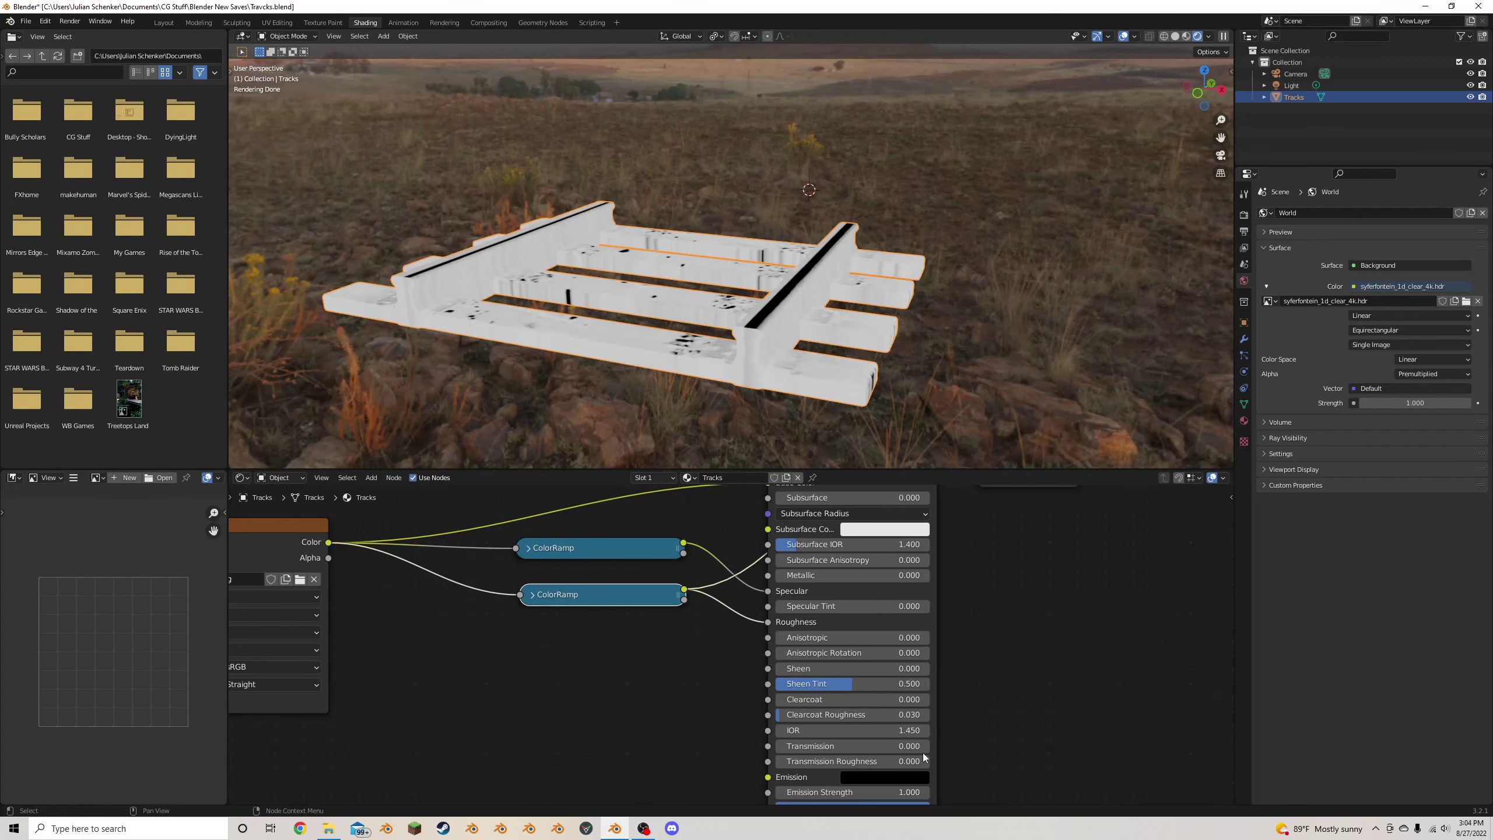
pyautogui.keyDown('ctrl'); pyautogui.keyDown('shift'); pyautogui.click(910, 598); pyautogui.keyUp('shift'); pyautogui.keyUp('ctrl')
pyautogui.moveTo(960, 365); pyautogui.dragTo(931, 355, button='middle')
pyautogui.scroll(-2, 852, 382)
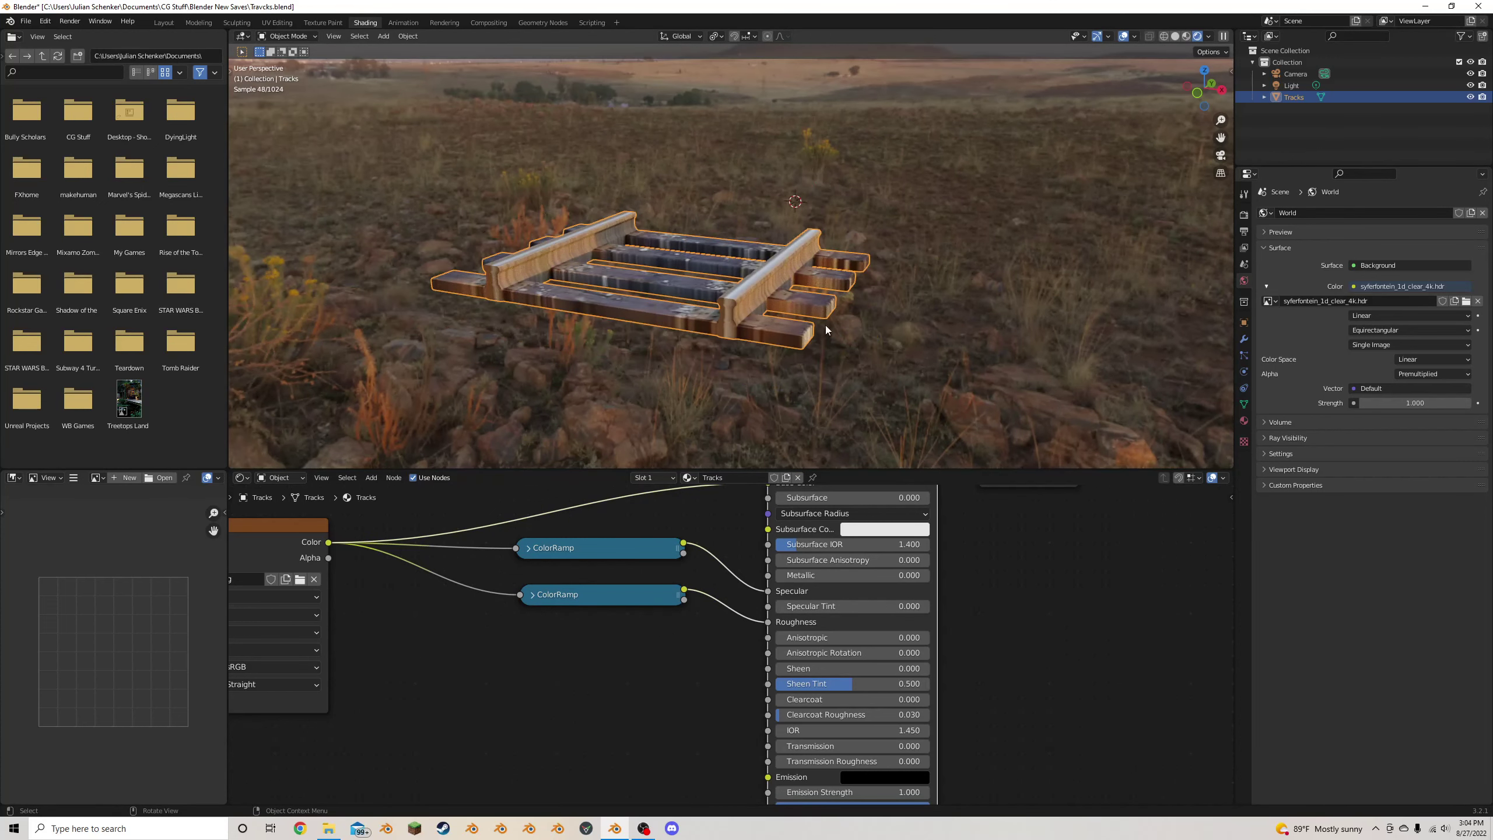
# Add a Bump node fed by the Tracks.jpg Color output and connected to the Principled BSDF's Normal input
pyautogui.scroll(-3, 470, 588)
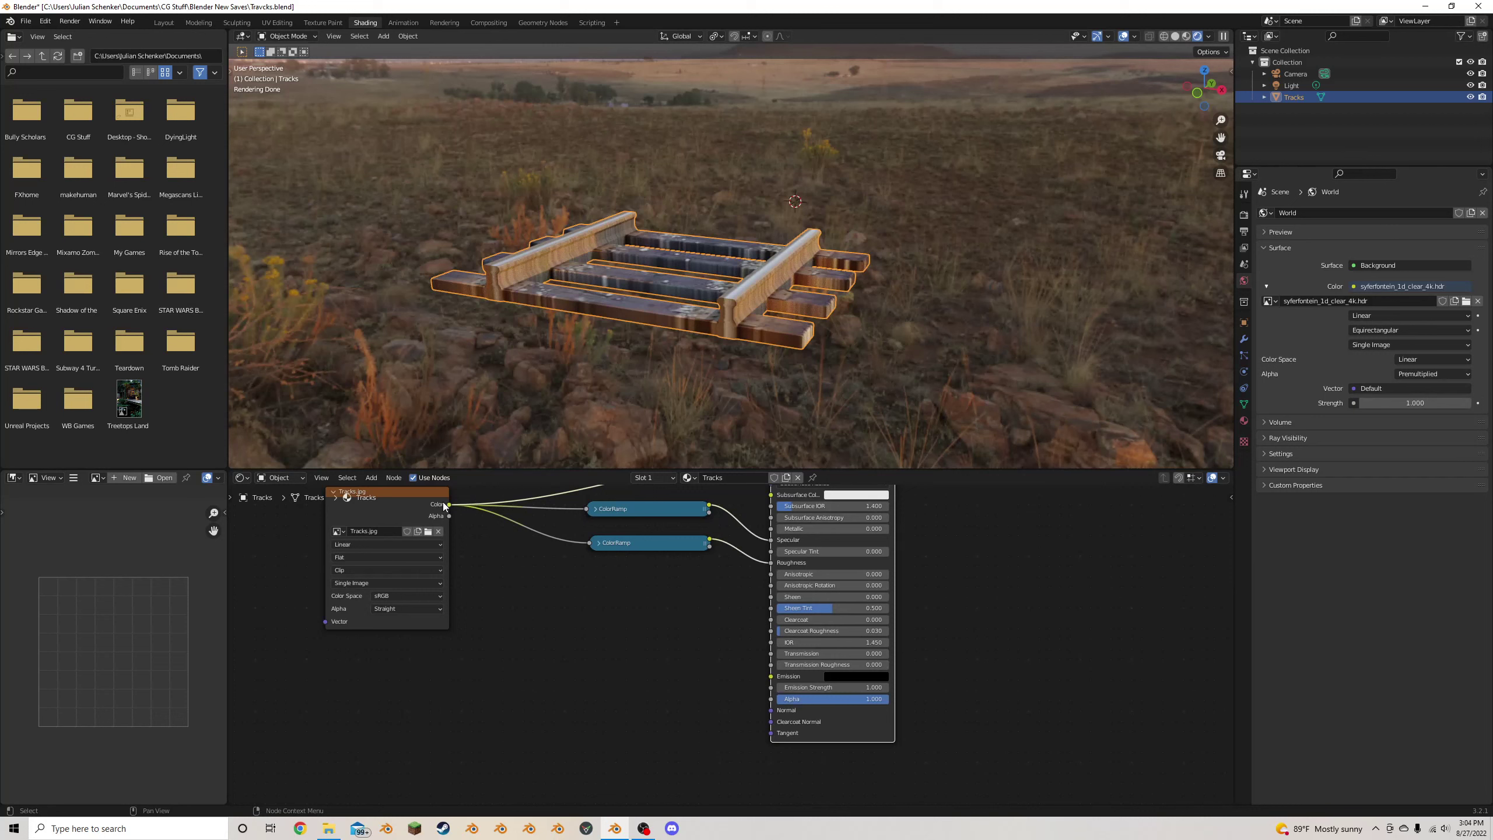
pyautogui.moveTo(450, 504); pyautogui.dragTo(612, 670)
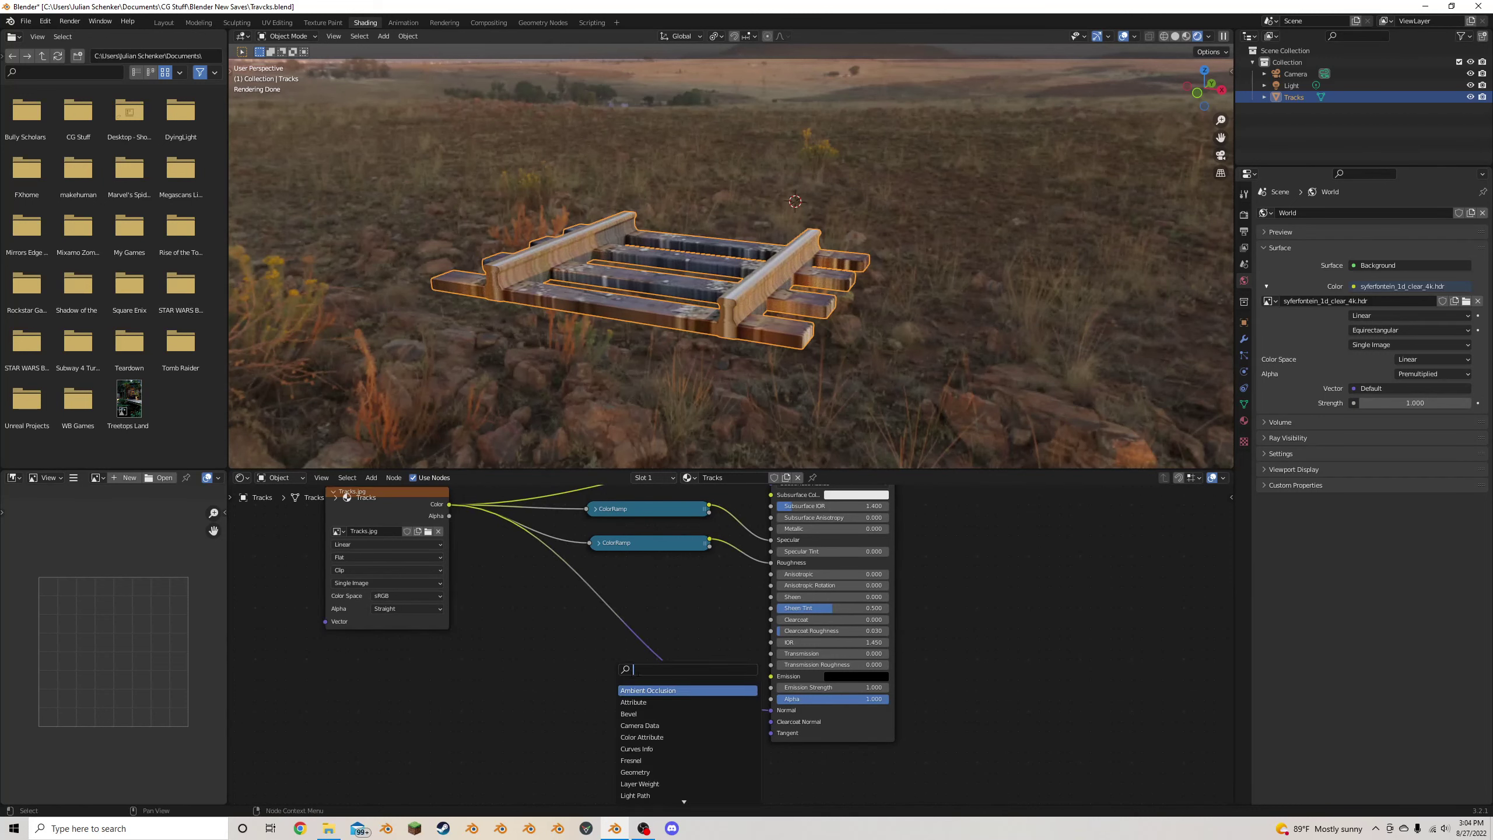
pyautogui.write('br')
pyautogui.press('BackSpace')
pyautogui.press('BackSpace')
pyautogui.write('bu')
pyautogui.click(646, 691)
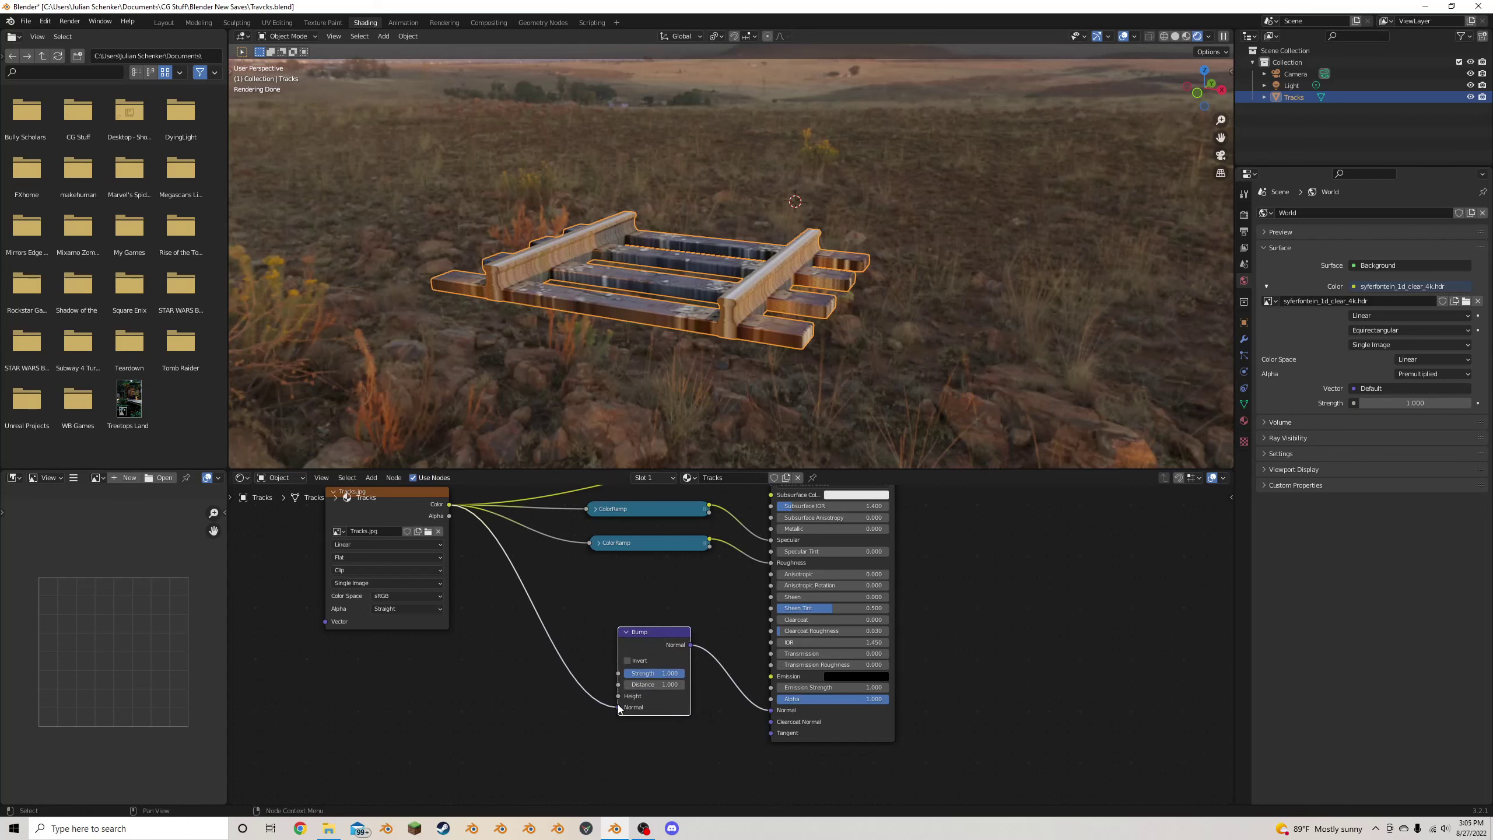
# Reroute the Tracks.jpg Color link from the Bump node's Normal input to its Height input
pyautogui.moveTo(618, 707); pyautogui.dragTo(576, 649)
pyautogui.moveTo(500, 543); pyautogui.dragTo(619, 696)
pyautogui.scroll(4, 773, 353)
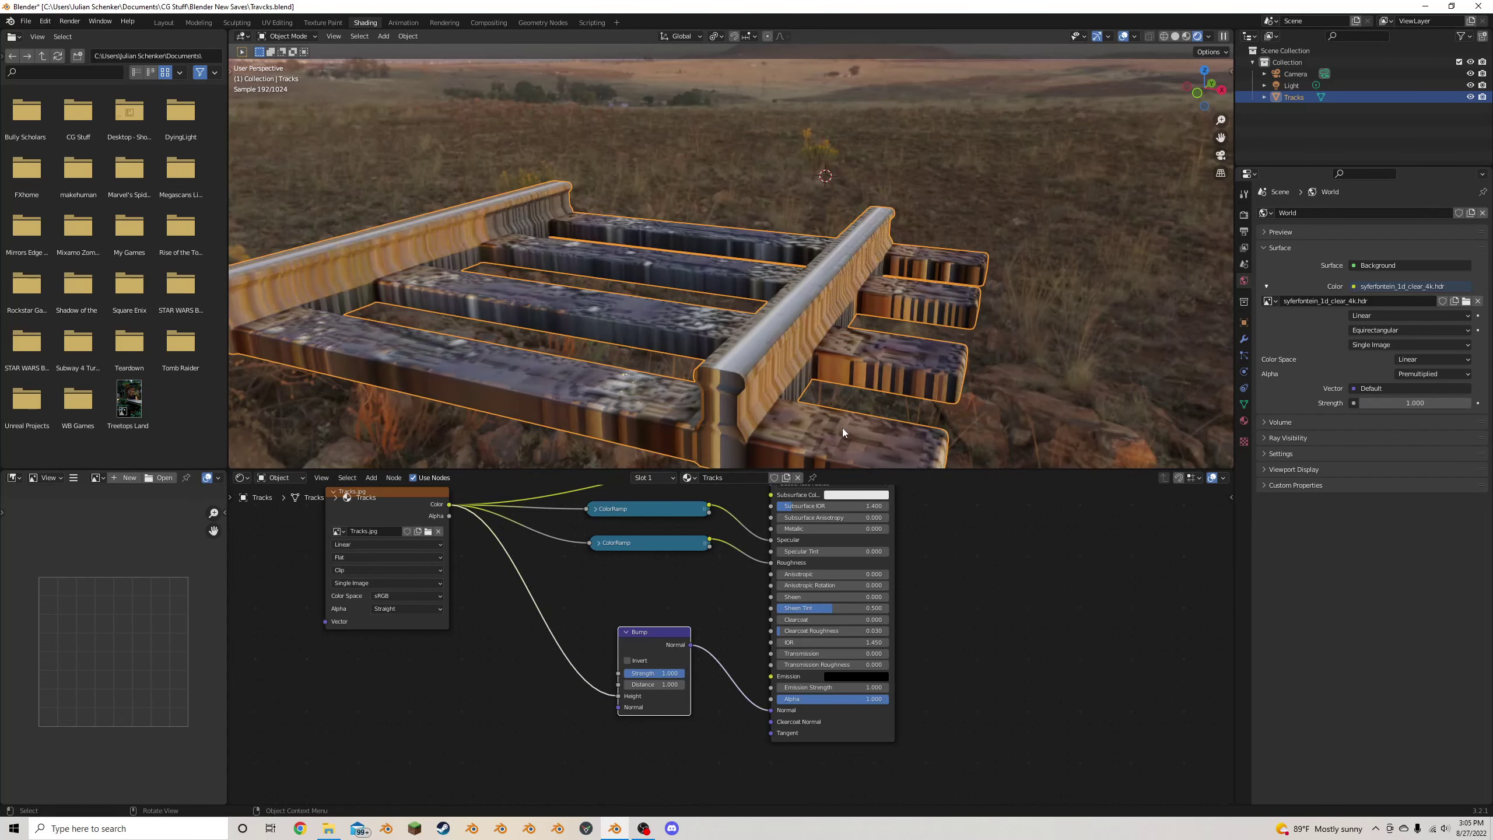
# Set the Bump node's Strength to 0.092 and check the surface relief on the tracks from several angles
pyautogui.scroll(3, 678, 714)
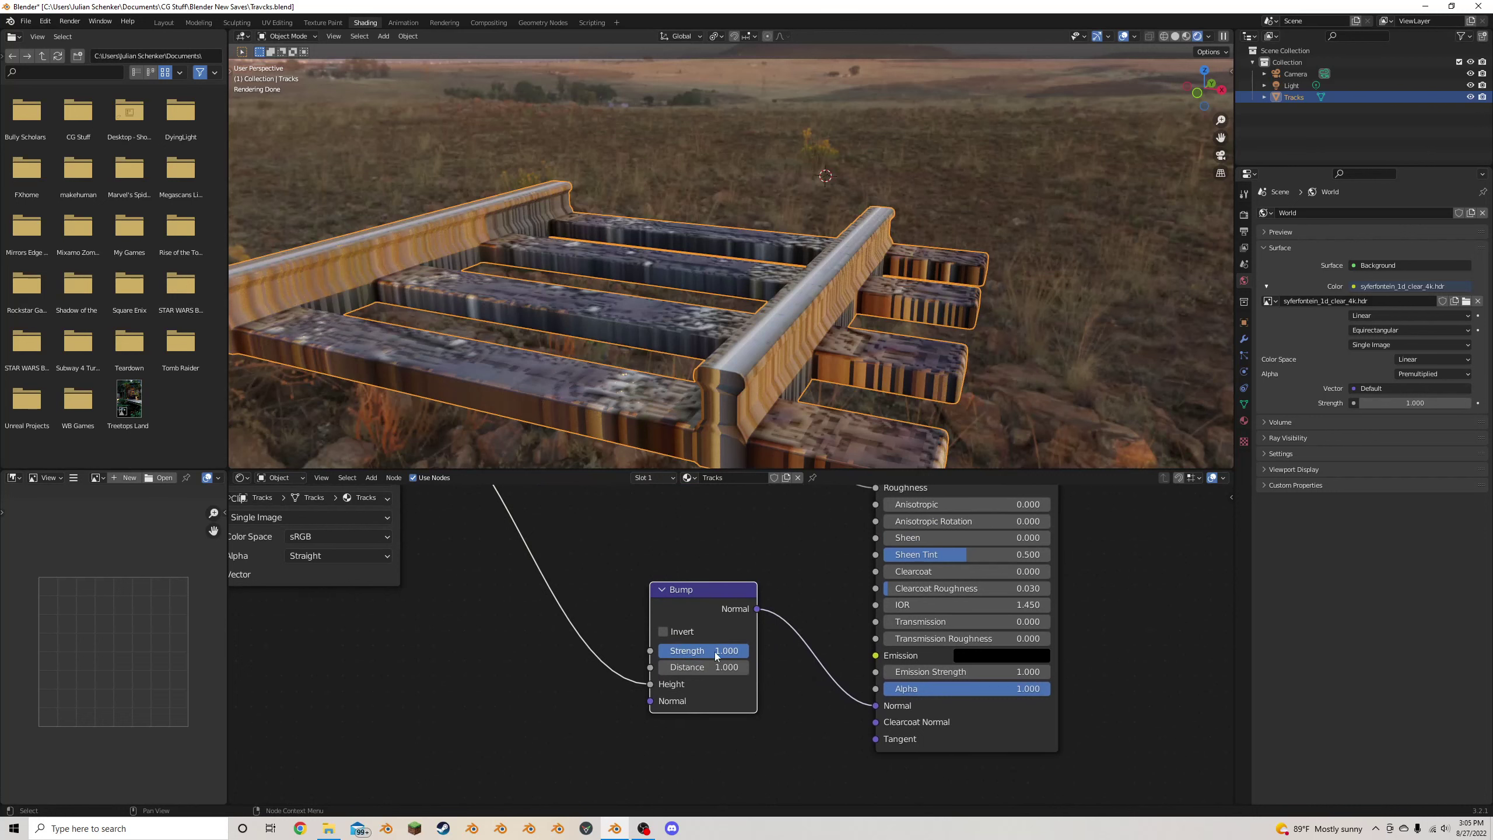
pyautogui.moveTo(735, 651); pyautogui.dragTo(666, 651)
pyautogui.click(964, 413)
pyautogui.scroll(-3, 1030, 393)
pyautogui.scroll(5, 896, 407)
pyautogui.scroll(-5, 793, 310)
pyautogui.moveTo(852, 309); pyautogui.dragTo(947, 330, button='middle')
pyautogui.scroll(-3, 1151, 325)
pyautogui.moveTo(1042, 330); pyautogui.dragTo(817, 347, button='middle')
# Add an Array modifier to the Tracks object with a count of 46 and view along the extended railroad
pyautogui.click(682, 347)
pyautogui.click(1244, 339)
pyautogui.click(1350, 213)
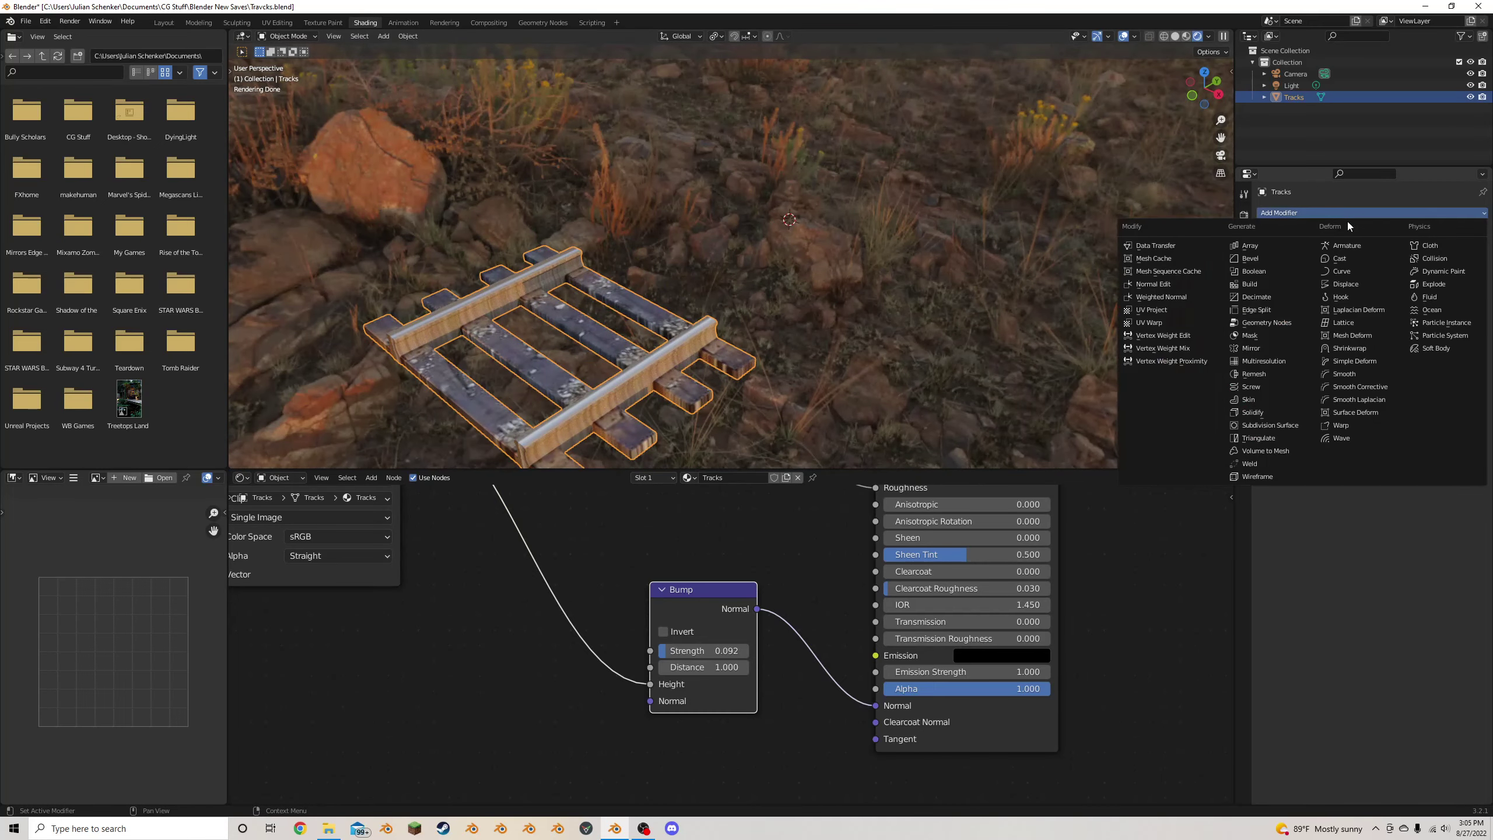
pyautogui.click(1293, 242)
pyautogui.moveTo(1409, 264); pyautogui.dragTo(1462, 265)
pyautogui.scroll(-3, 1013, 257)
pyautogui.moveTo(1012, 257); pyautogui.dragTo(1024, 249, button='middle')
pyautogui.scroll(3, 1024, 249)
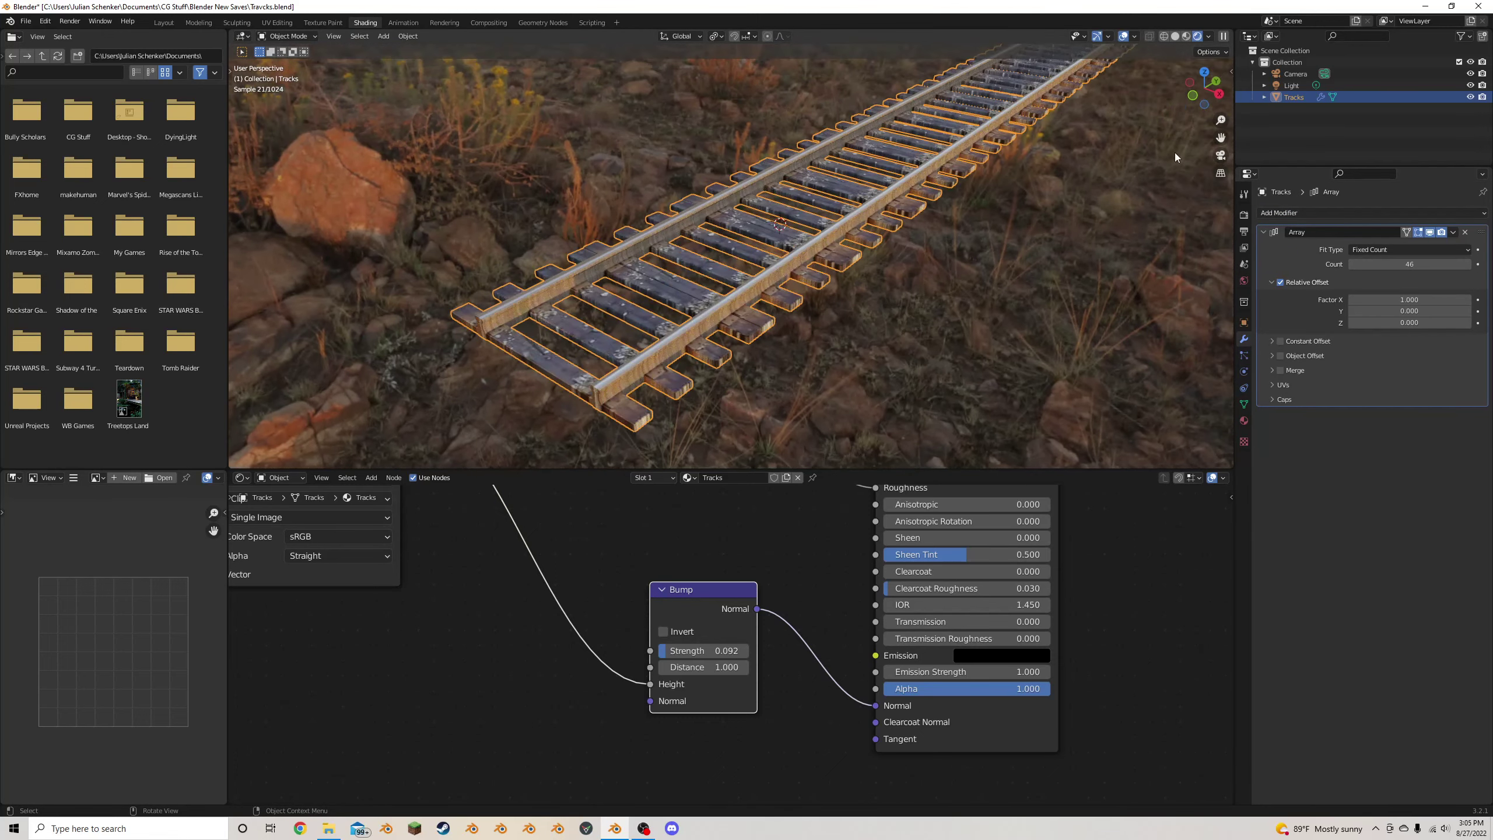
pyautogui.moveTo(1221, 135); pyautogui.dragTo(1149, 217)
pyautogui.moveTo(947, 210); pyautogui.dragTo(987, 176, button='middle')
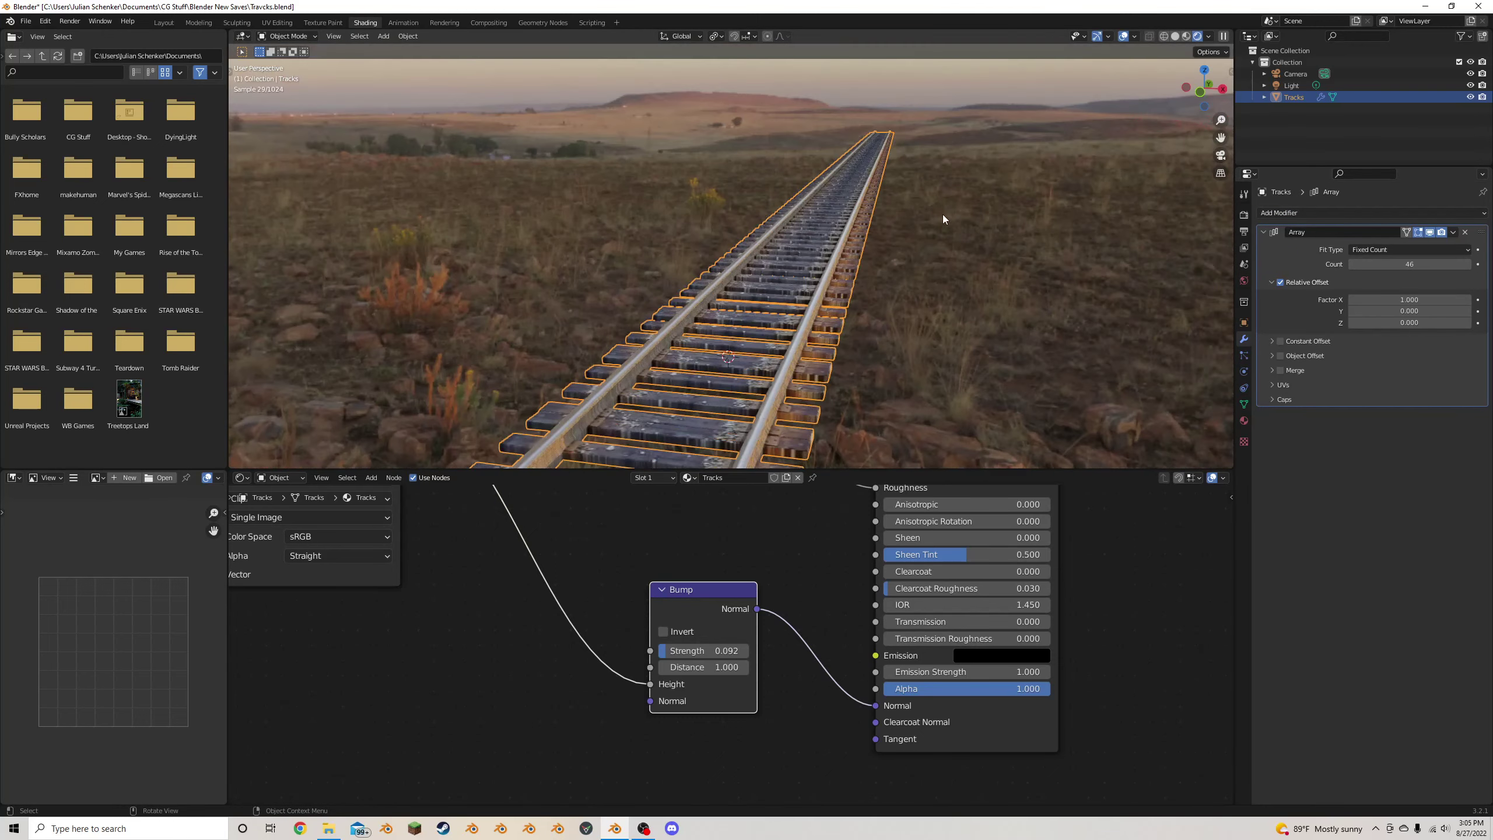